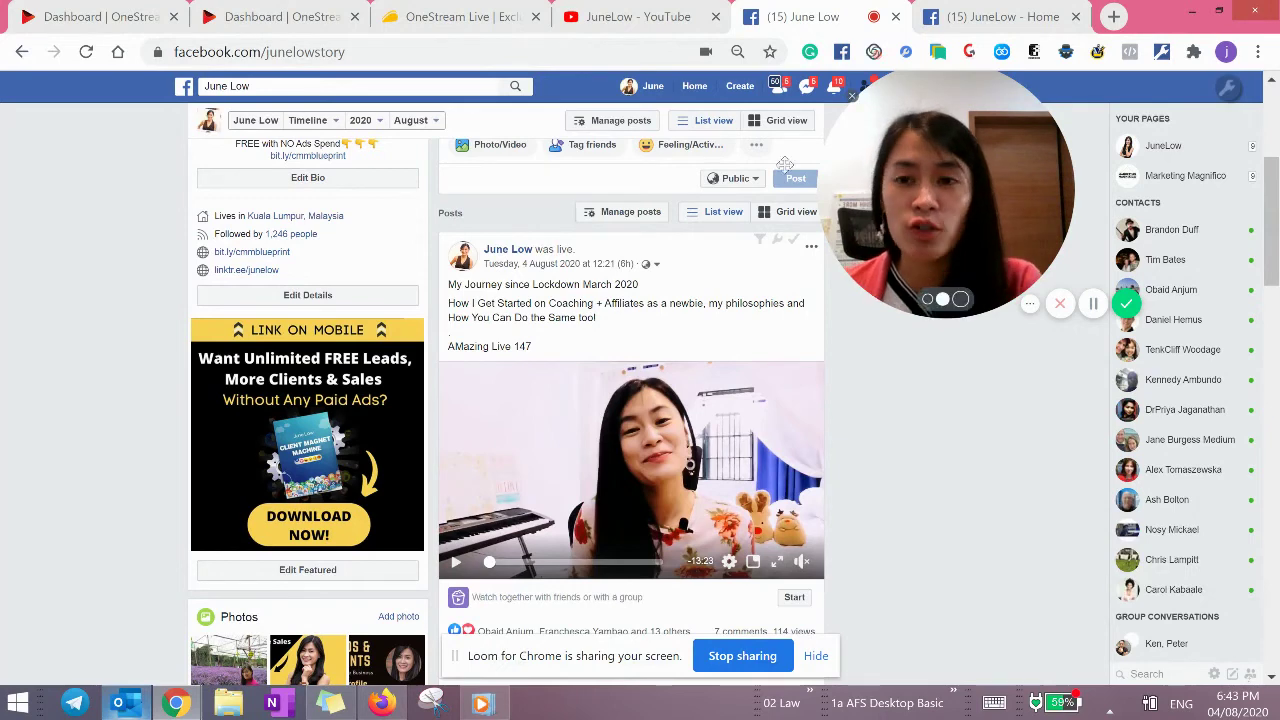
# Switch to the OneStream accounts page and expand the list of connected social accounts to review them.
pyautogui.click(298, 17)
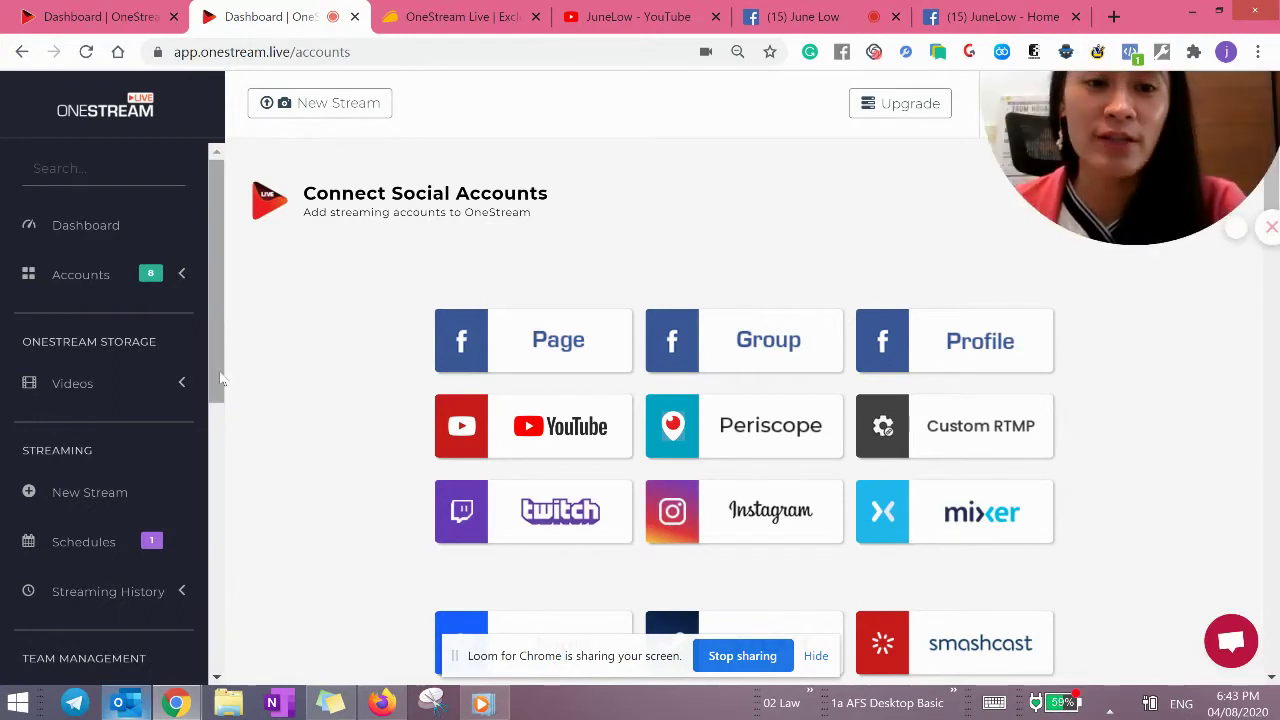
pyautogui.scroll(-1, 218, 370)
pyautogui.moveTo(1088, 202); pyautogui.dragTo(1108, 229)
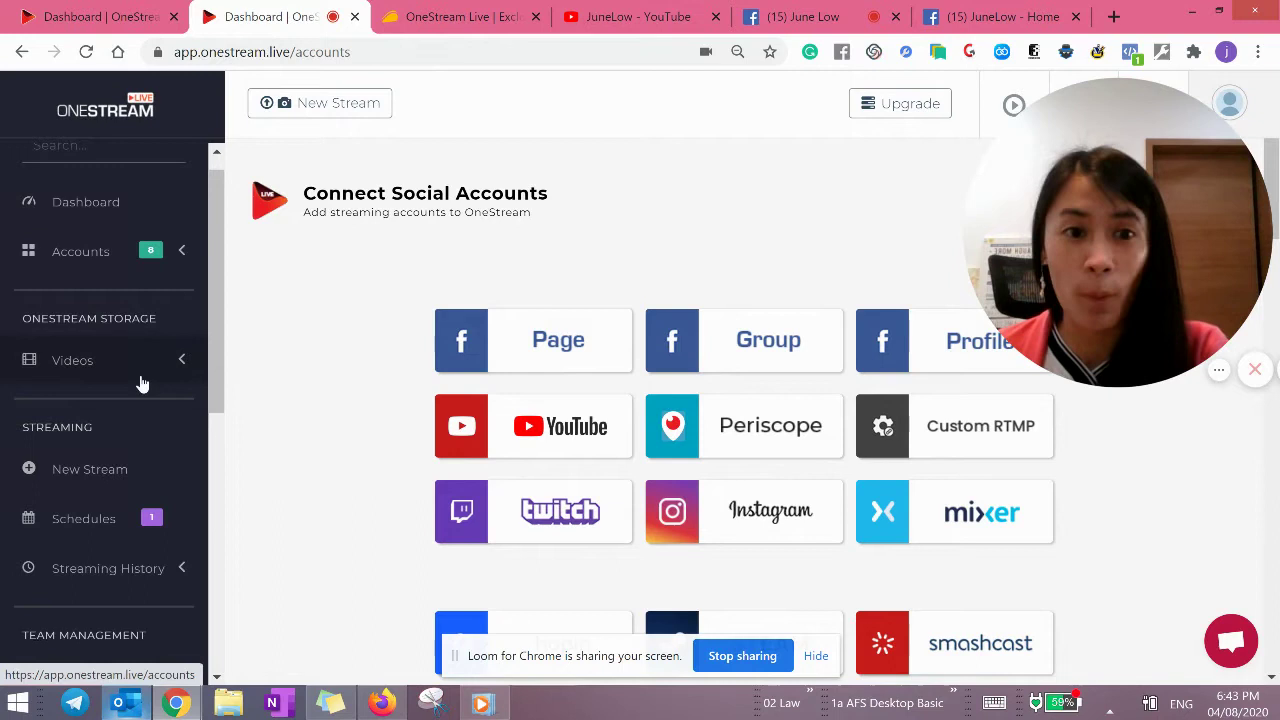
pyautogui.click(168, 258)
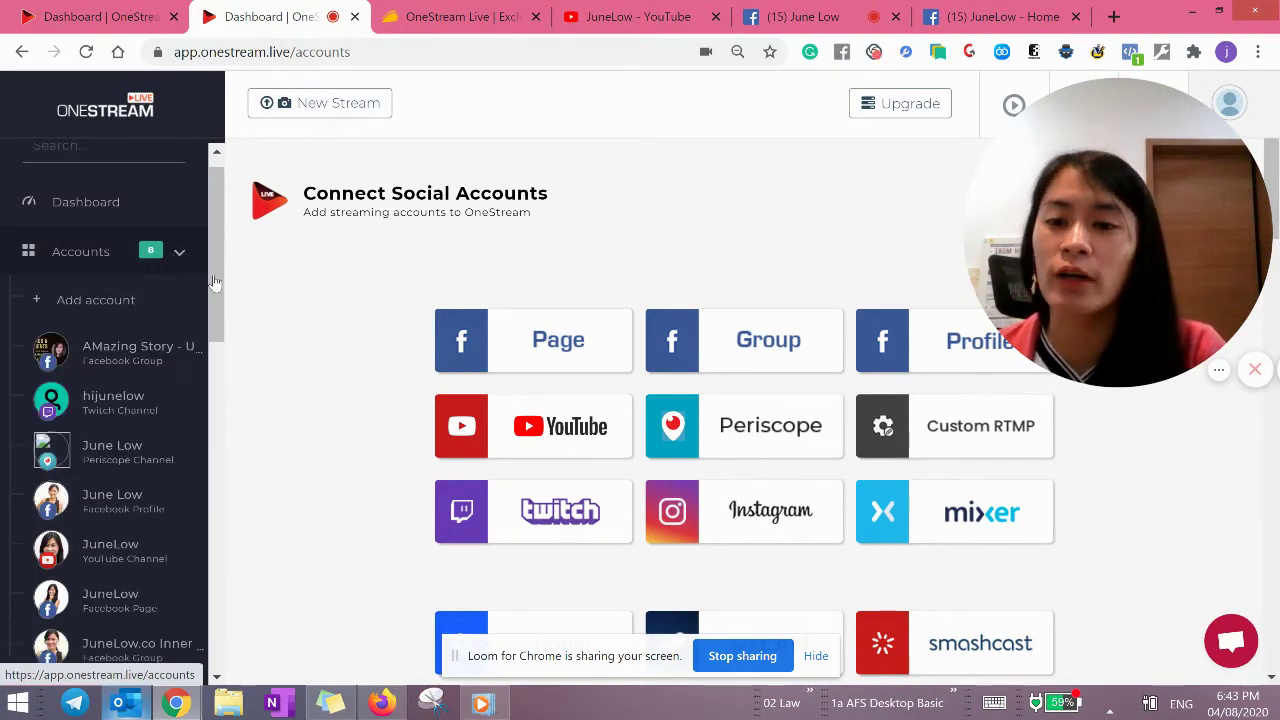
pyautogui.scroll(-1, 222, 310)
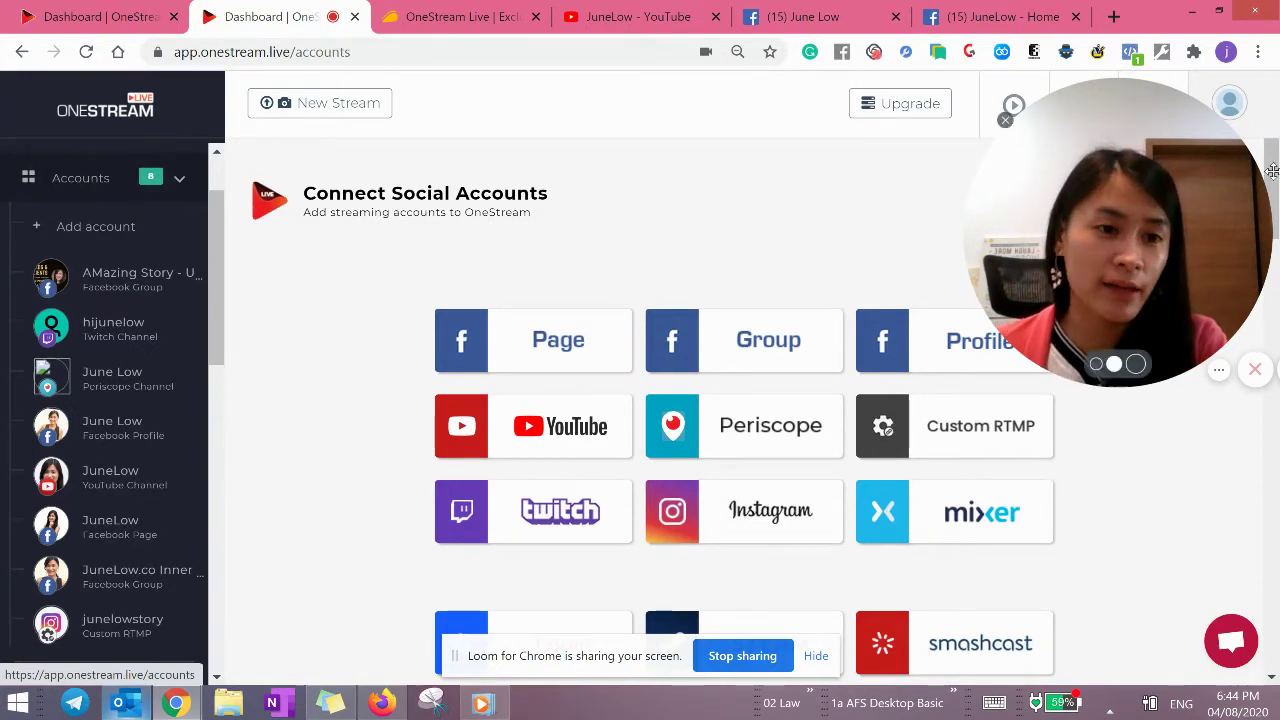
pyautogui.scroll(-1, 546, 258)
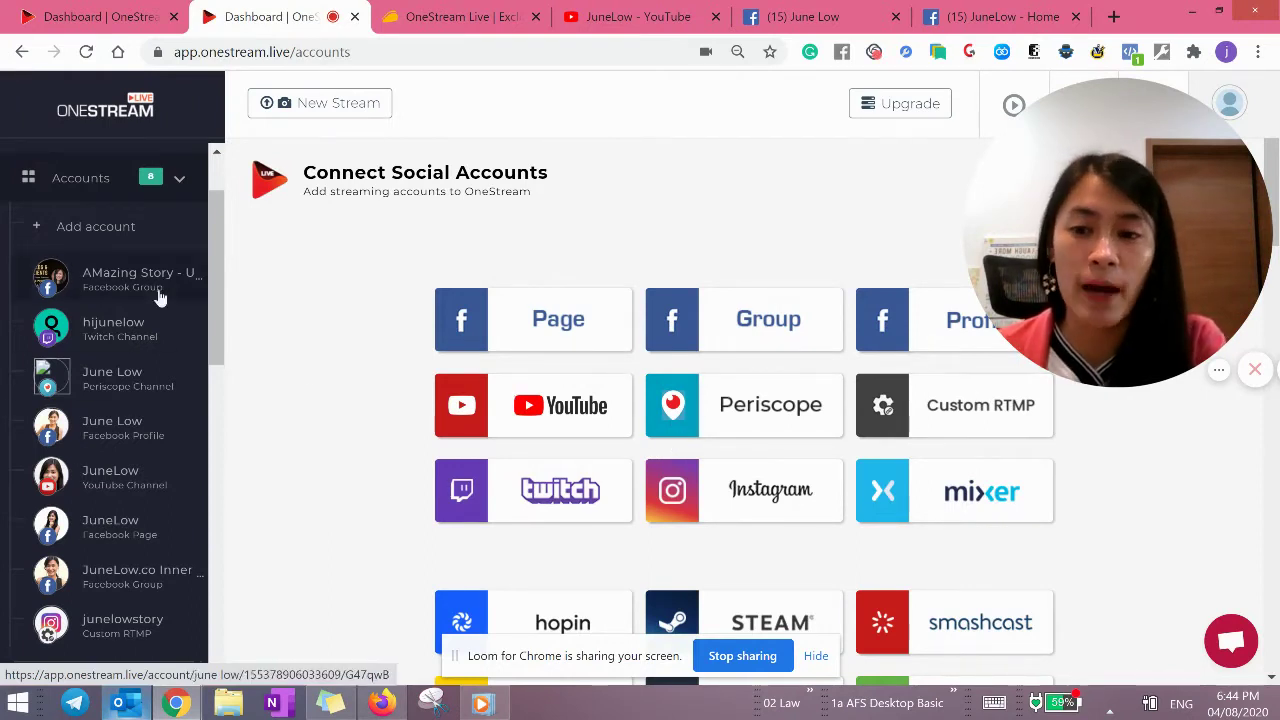
pyautogui.moveTo(1128, 248)
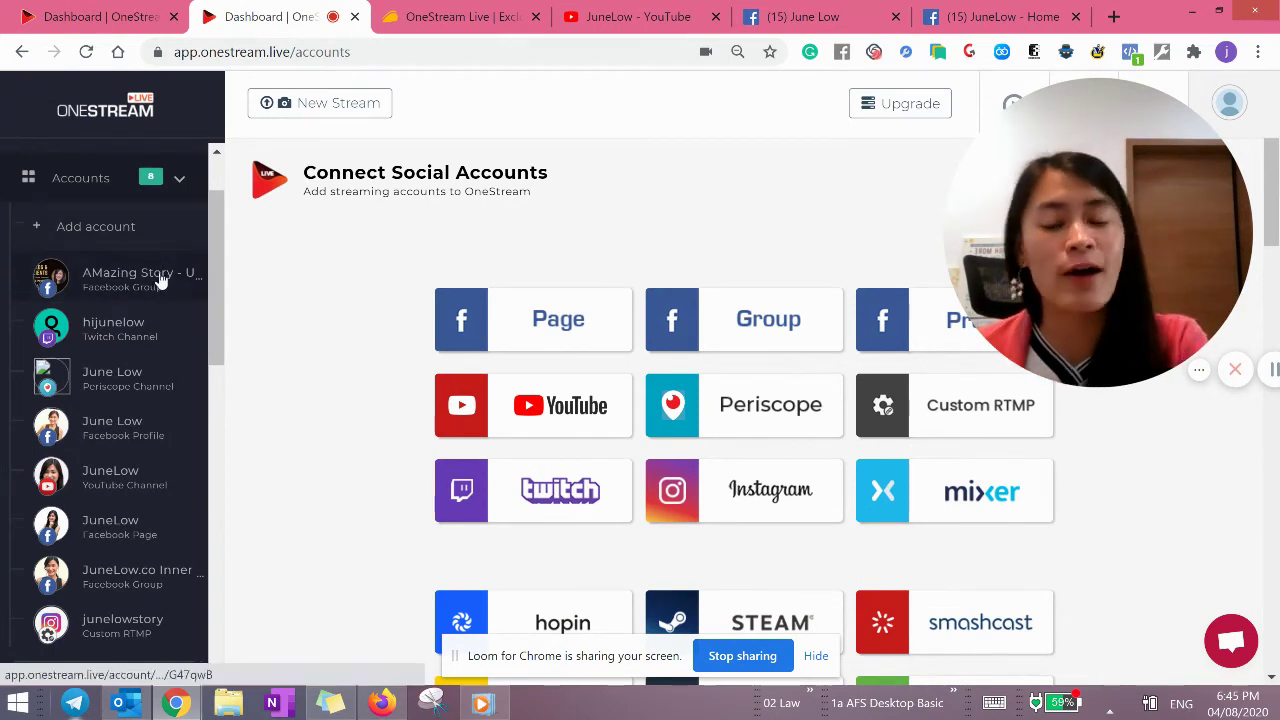
# Open the Instagram configuration and read its help article on live streaming recorded videos to Instagram.
pyautogui.click(787, 510)
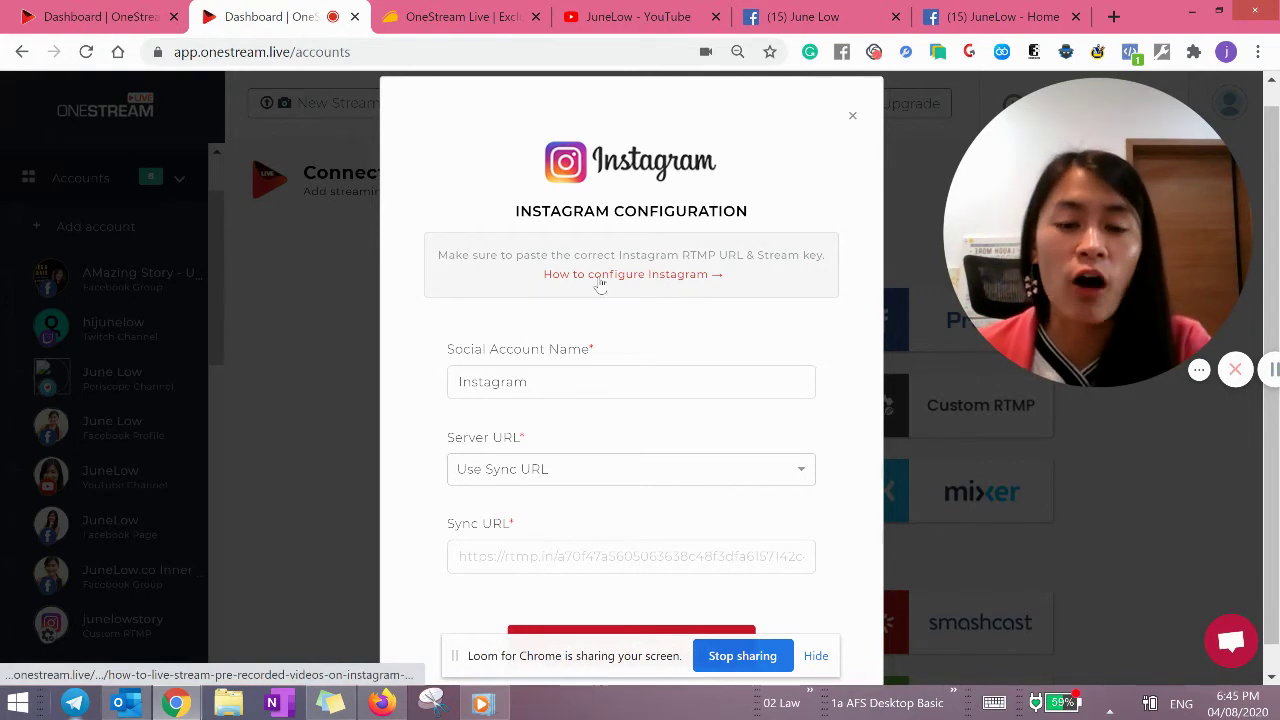
pyautogui.click(623, 278)
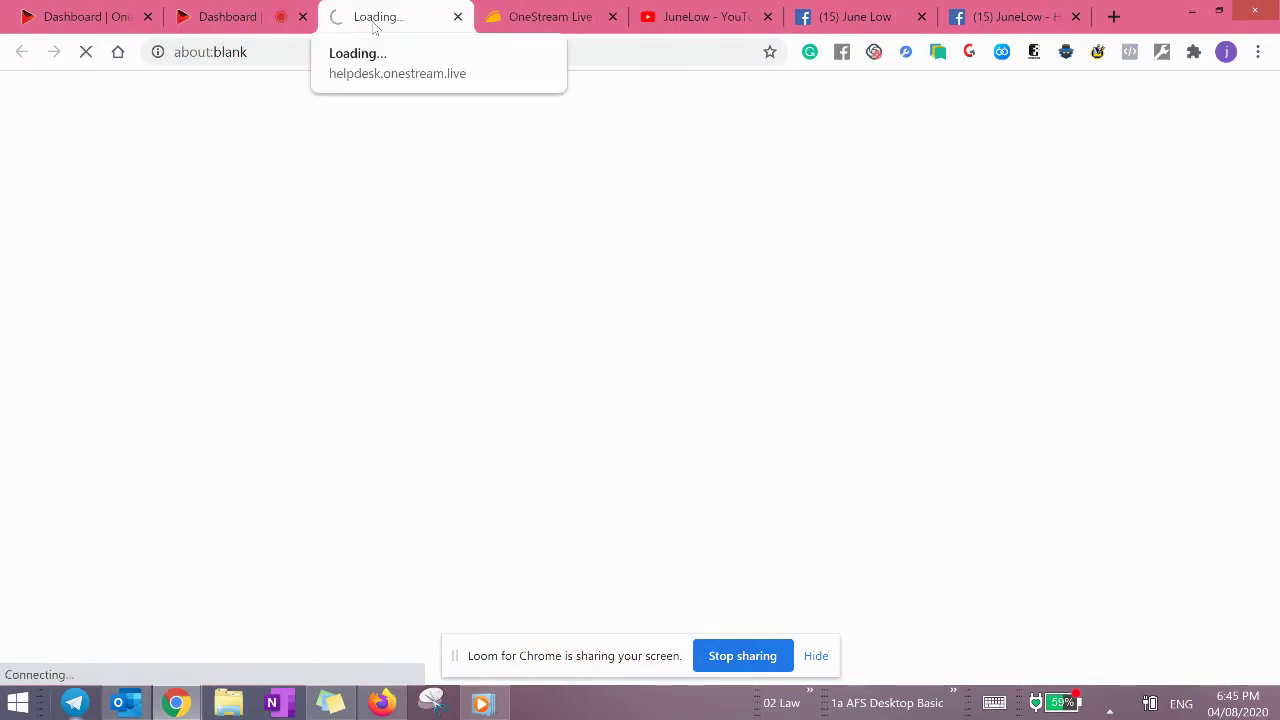
pyautogui.hotkey('ctrl', 'shift', 'Tab')
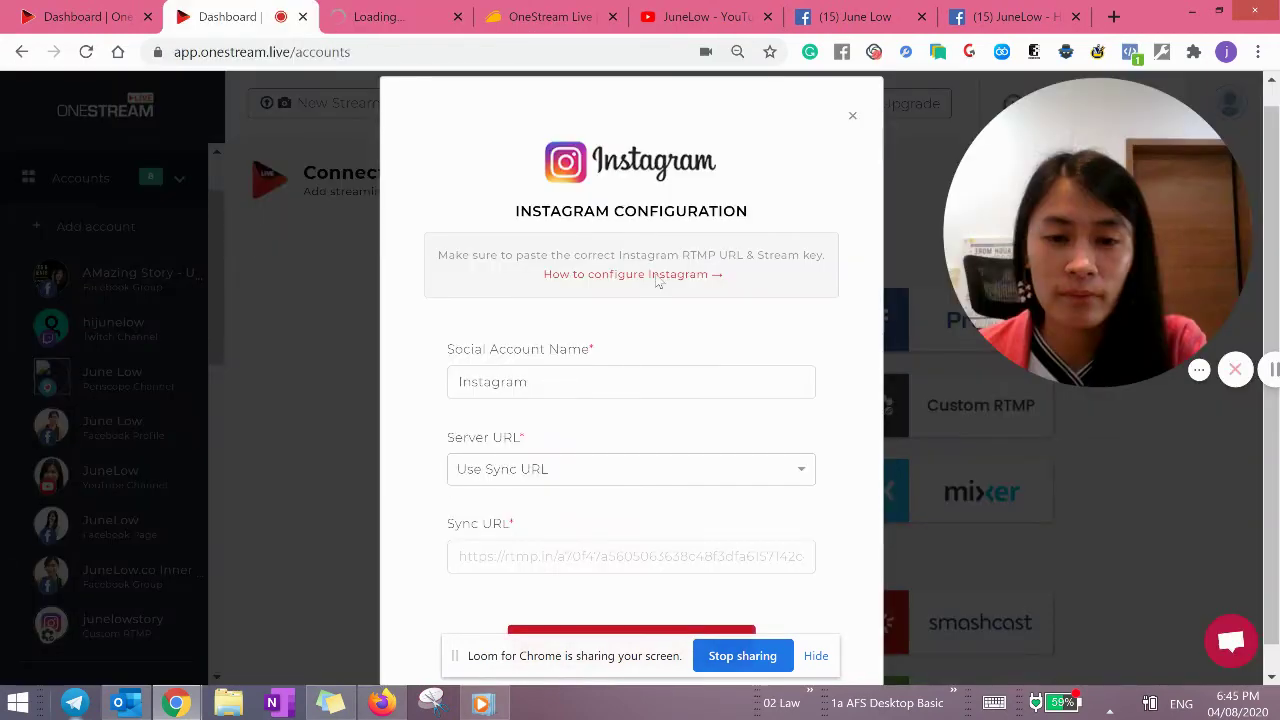
pyautogui.click(372, 14)
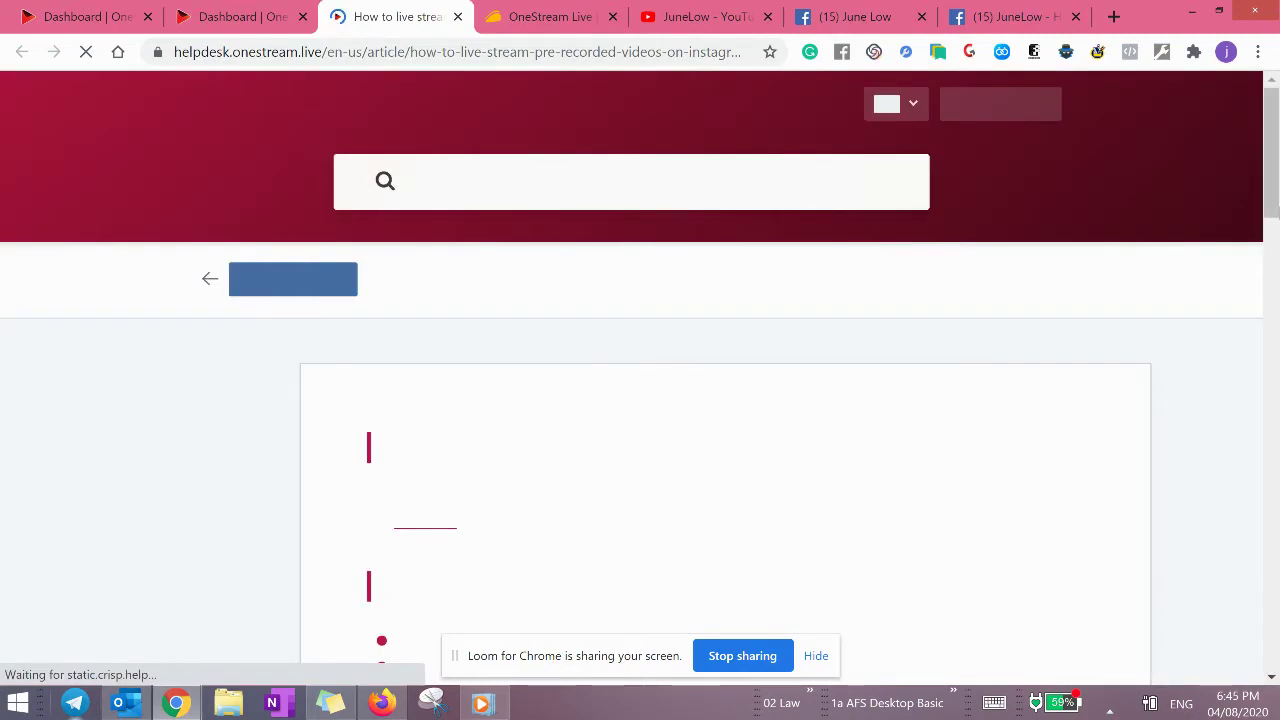
pyautogui.moveTo(1273, 205); pyautogui.dragTo(1272, 228)
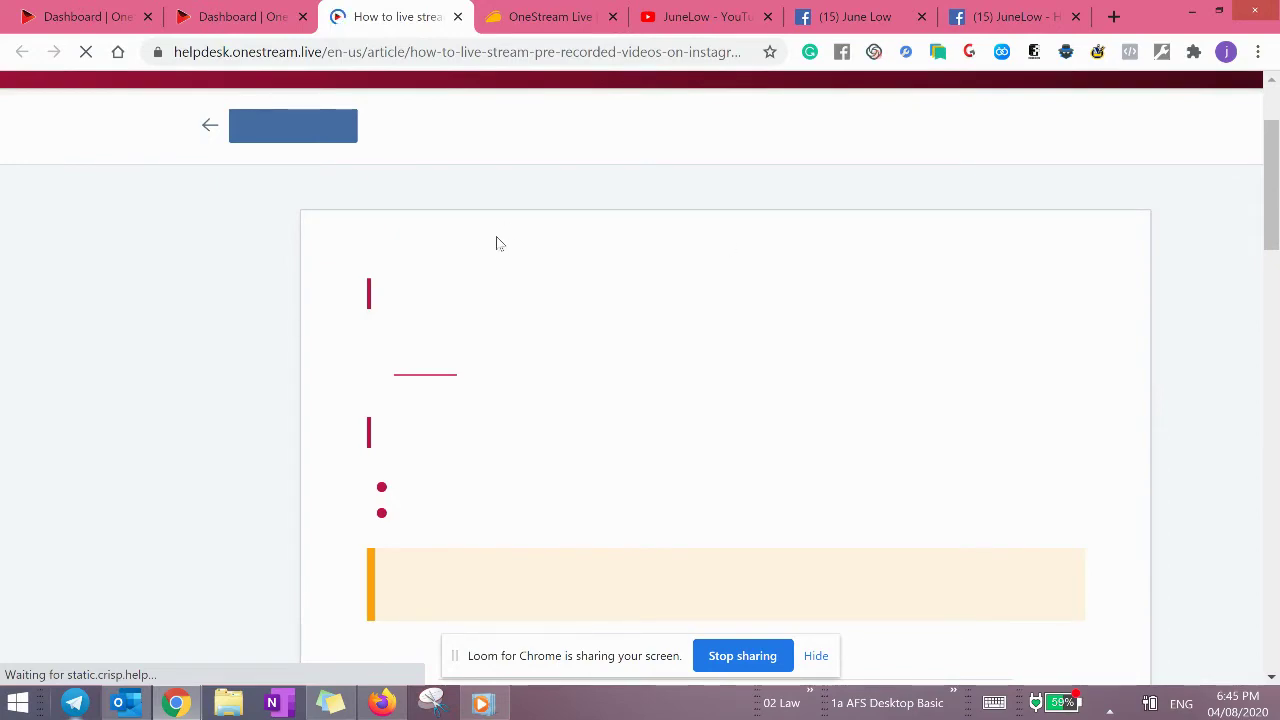
pyautogui.scroll(-2, 523, 320)
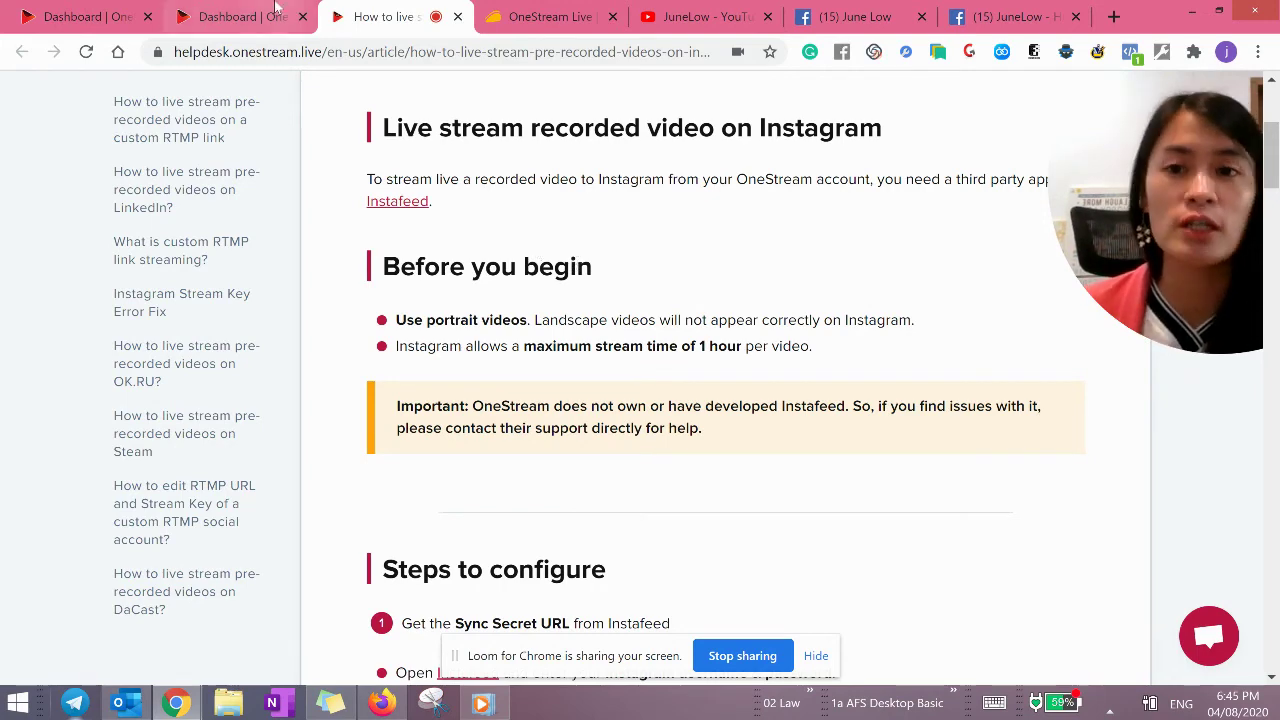
# Return to the OneStream accounts page, close the Instagram configuration and look through the other supported streaming platforms.
pyautogui.click(240, 16)
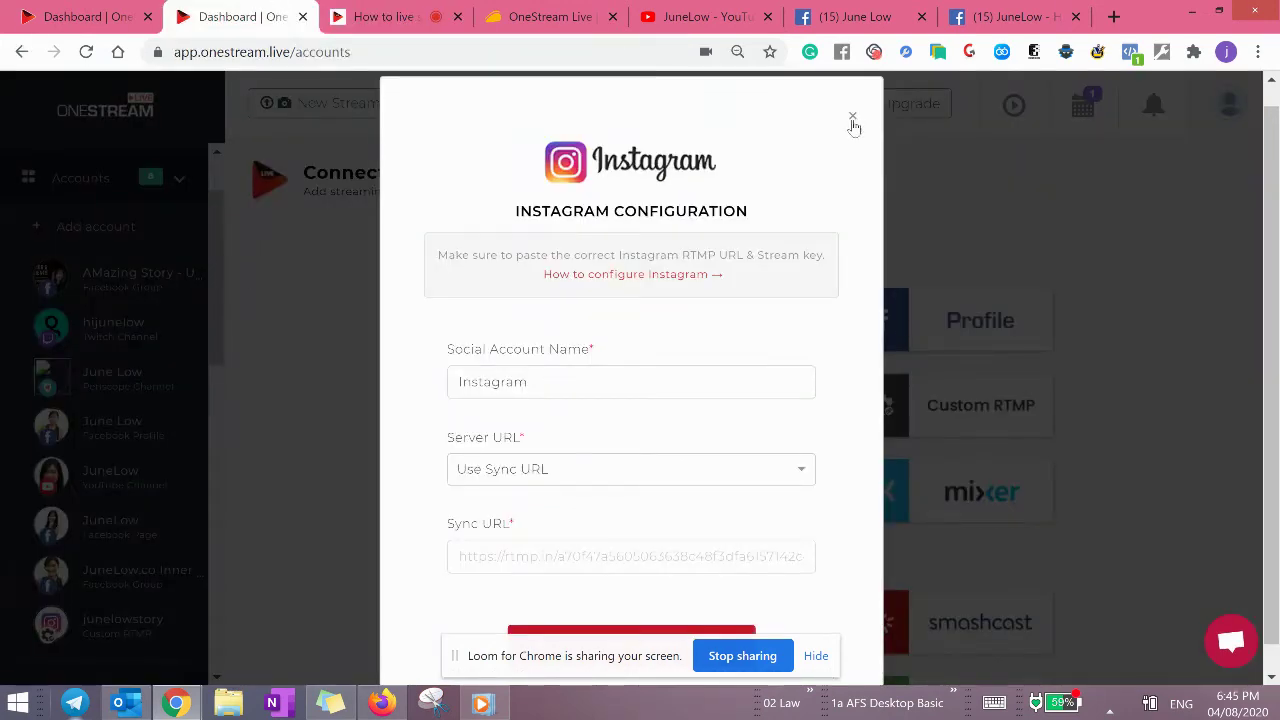
pyautogui.click(887, 130)
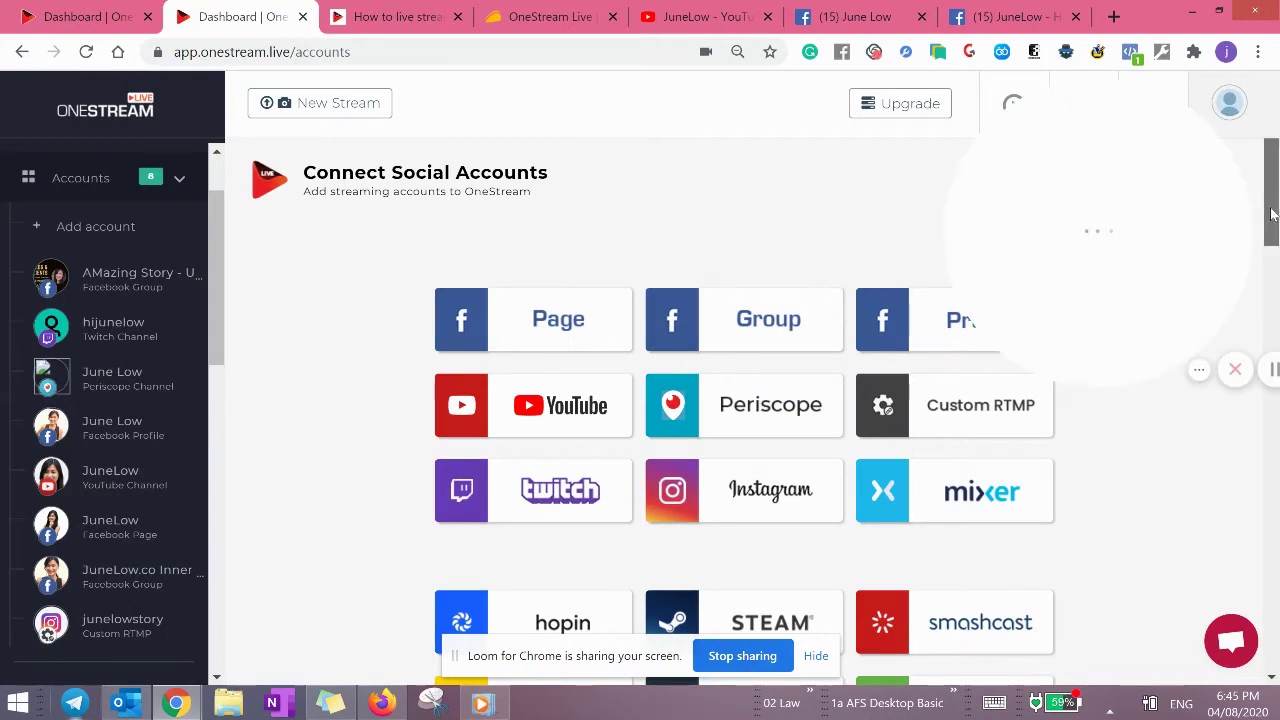
pyautogui.moveTo(1273, 215)
pyautogui.mouseDown()
pyautogui.moveTo(1271, 670)
pyautogui.moveTo(1270, 200)
pyautogui.mouseUp()
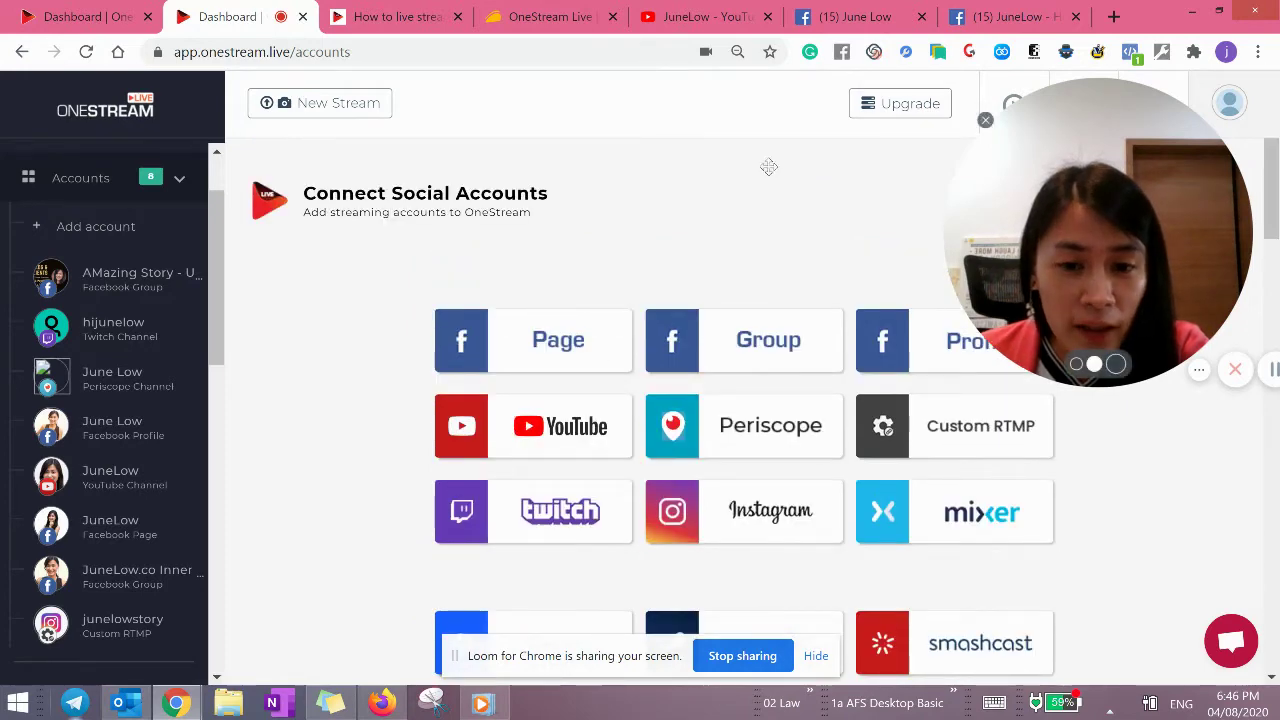
pyautogui.moveTo(768, 166); pyautogui.dragTo(768, 166)
pyautogui.moveTo(1268, 200); pyautogui.dragTo(1268, 290)
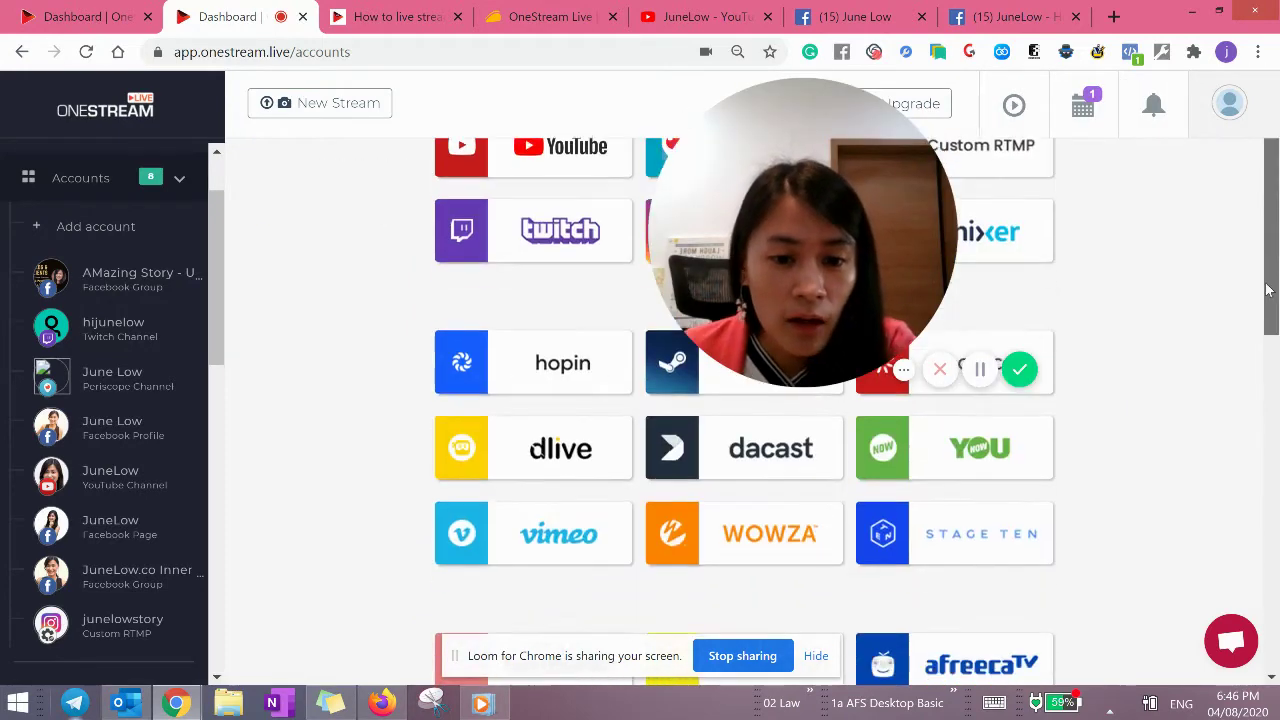
pyautogui.click(980, 369)
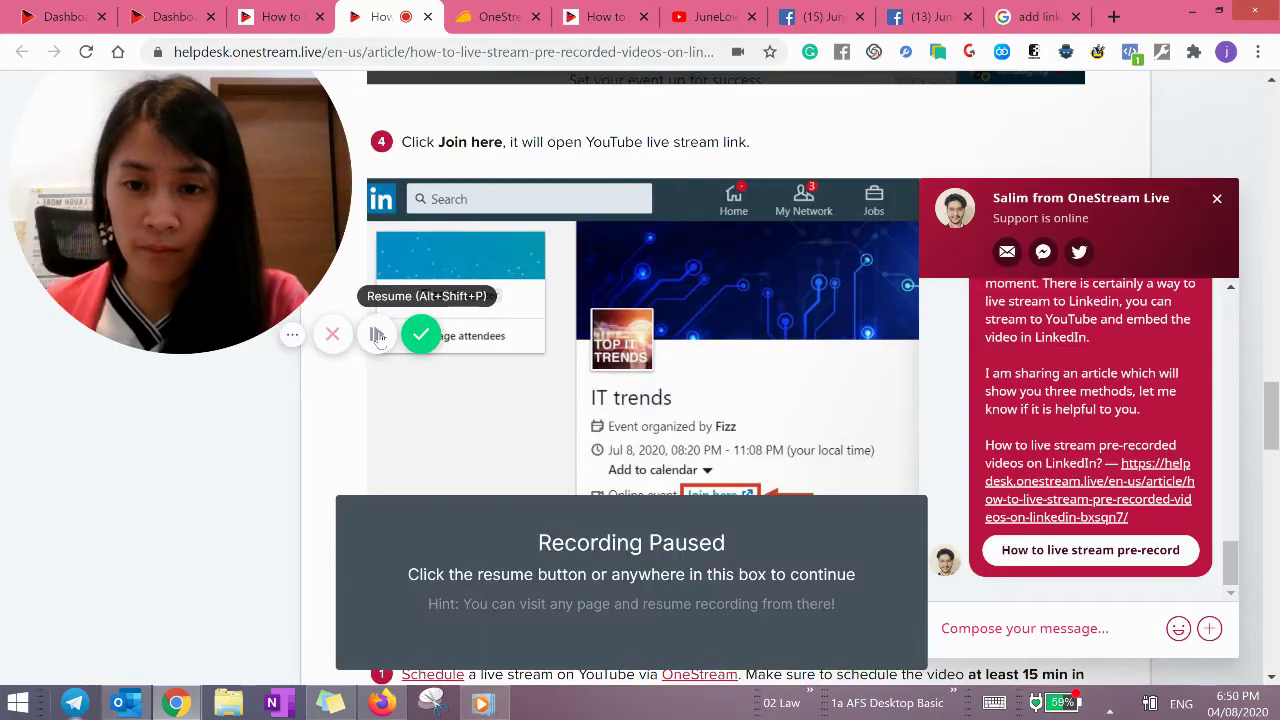
# Read the support agent's chat reply about streaming to LinkedIn.
pyautogui.click(378, 337)
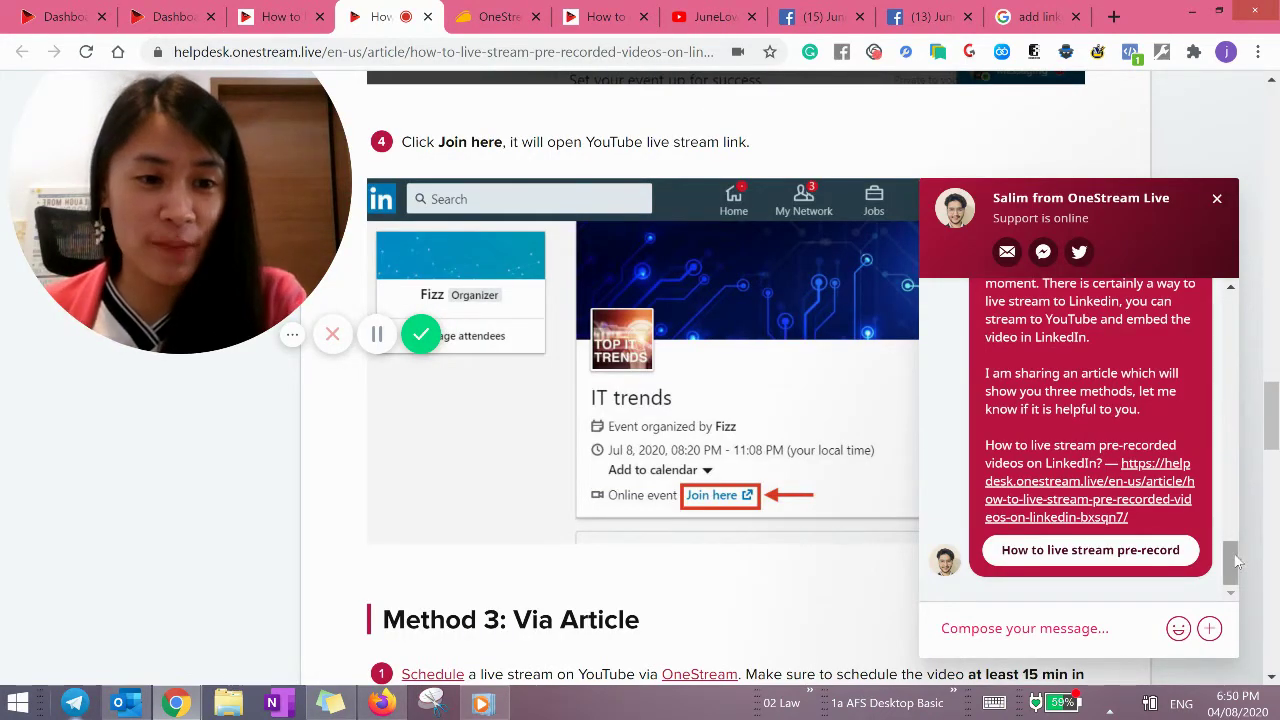
pyautogui.scroll(2, 1236, 563)
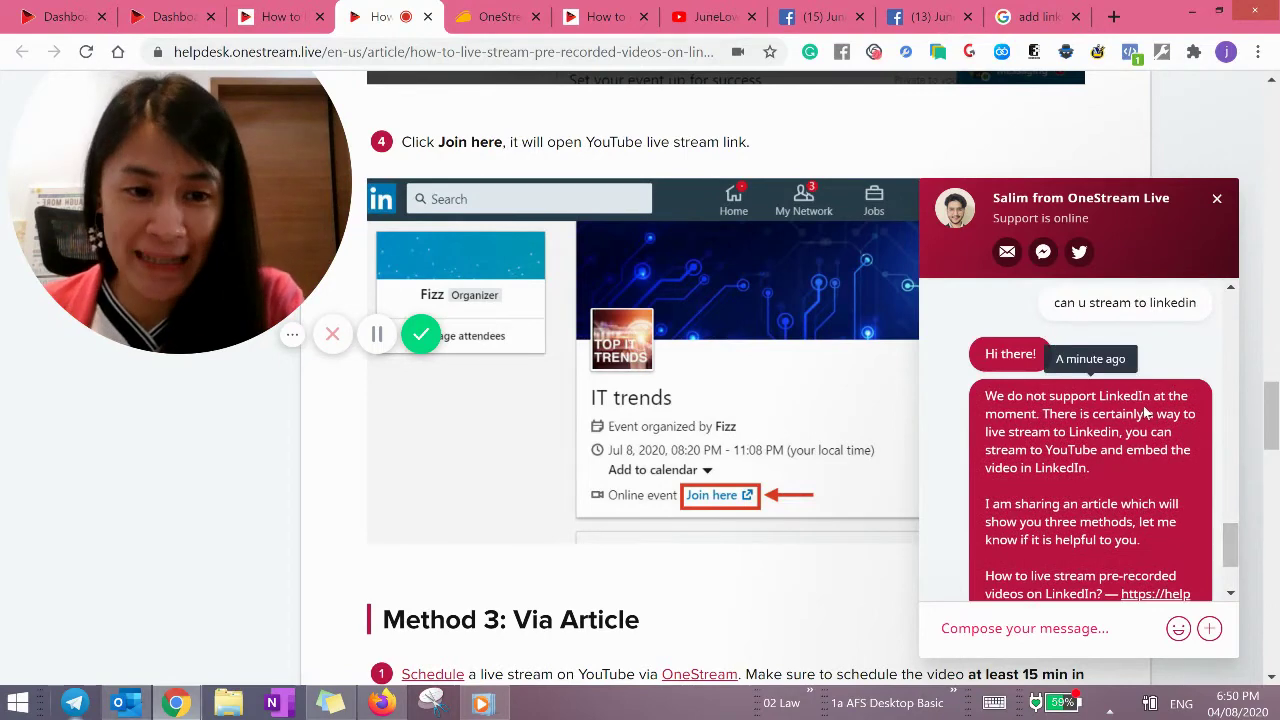
pyautogui.scroll(-2, 1060, 450)
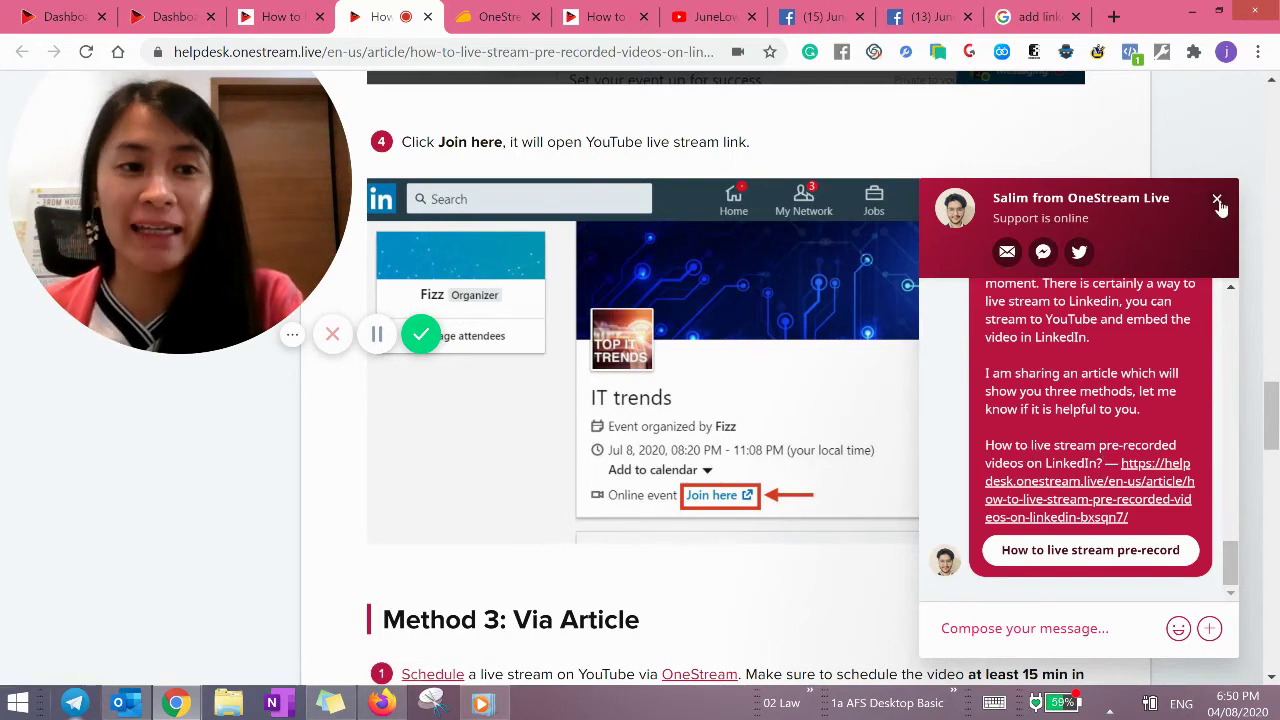
# Close the support chat and read the help article's methods for streaming pre-recorded videos to LinkedIn.
pyautogui.moveTo(1275, 427); pyautogui.dragTo(1272, 160)
pyautogui.scroll(-1, 712, 330)
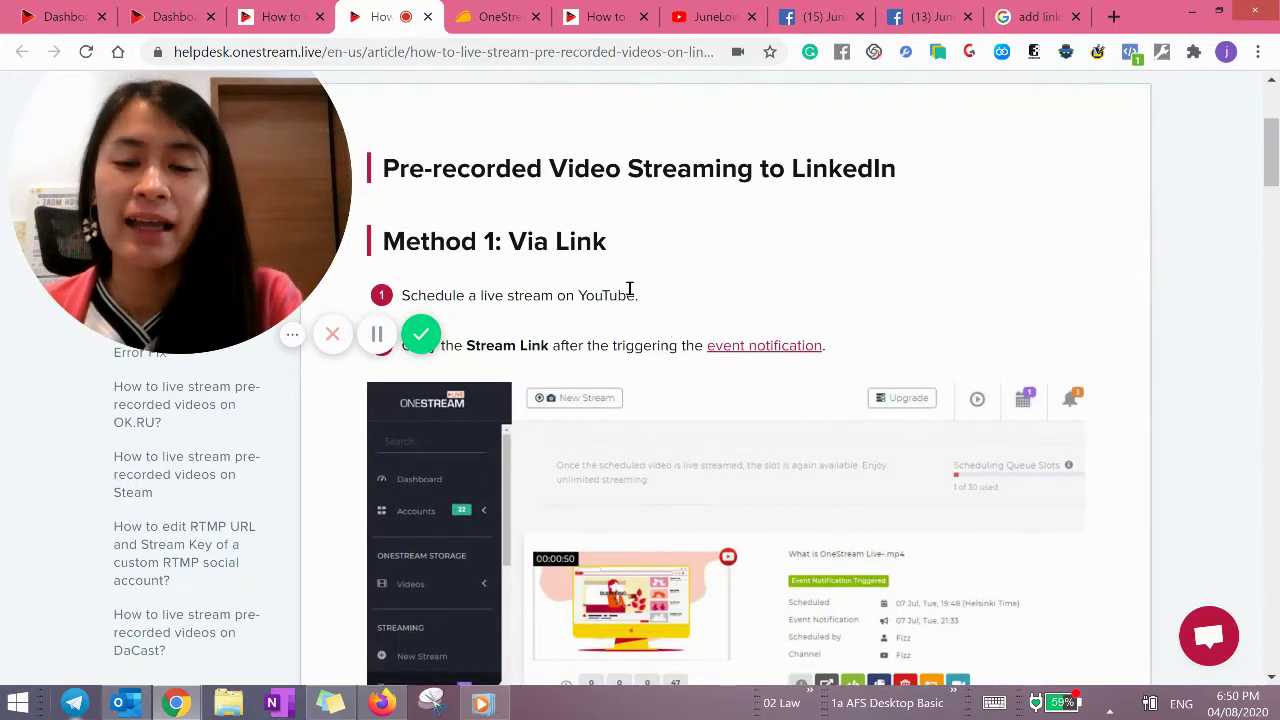
pyautogui.scroll(-2, 630, 289)
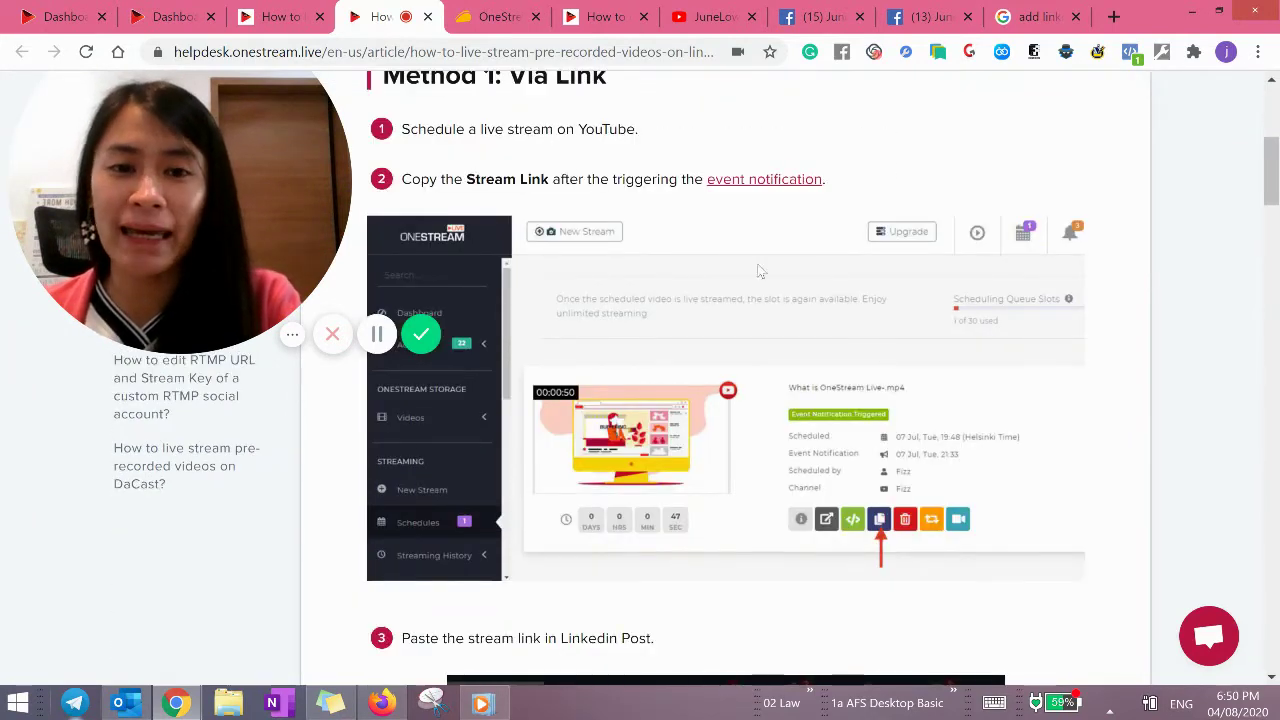
pyautogui.moveTo(1268, 188); pyautogui.dragTo(1270, 246)
pyautogui.scroll(-10, 503, 217)
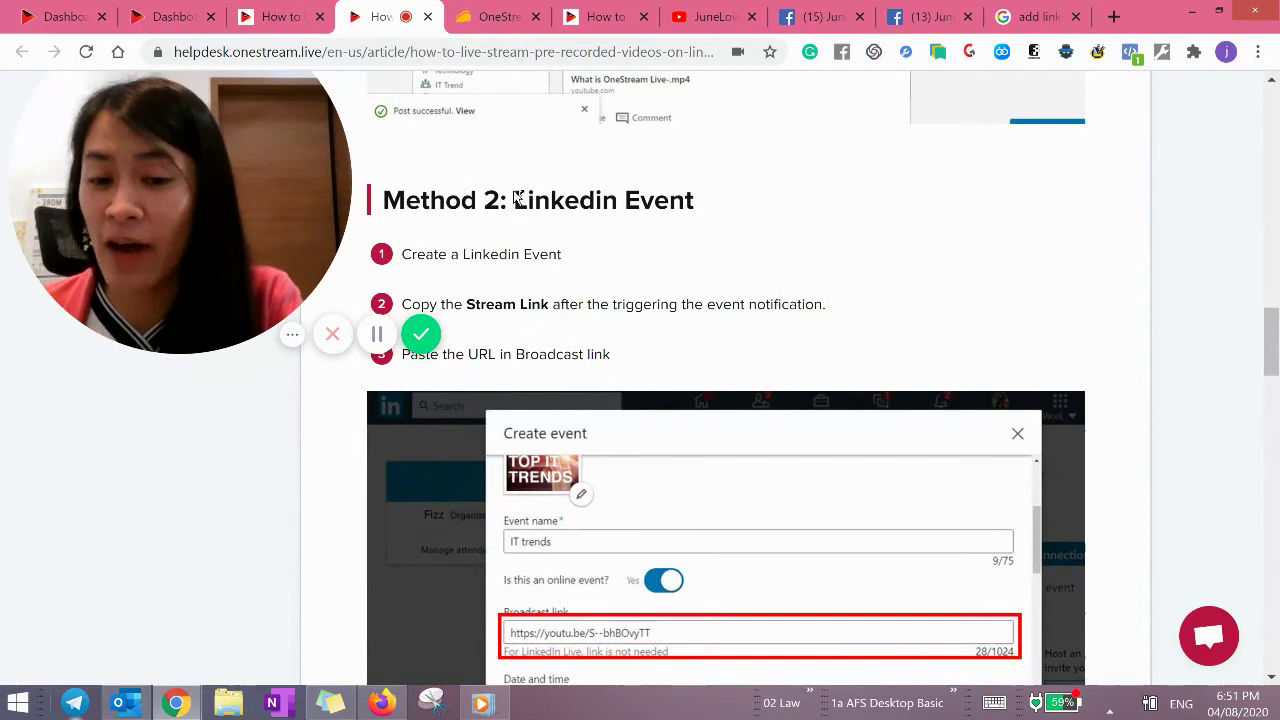
pyautogui.moveTo(1264, 360); pyautogui.dragTo(1271, 470)
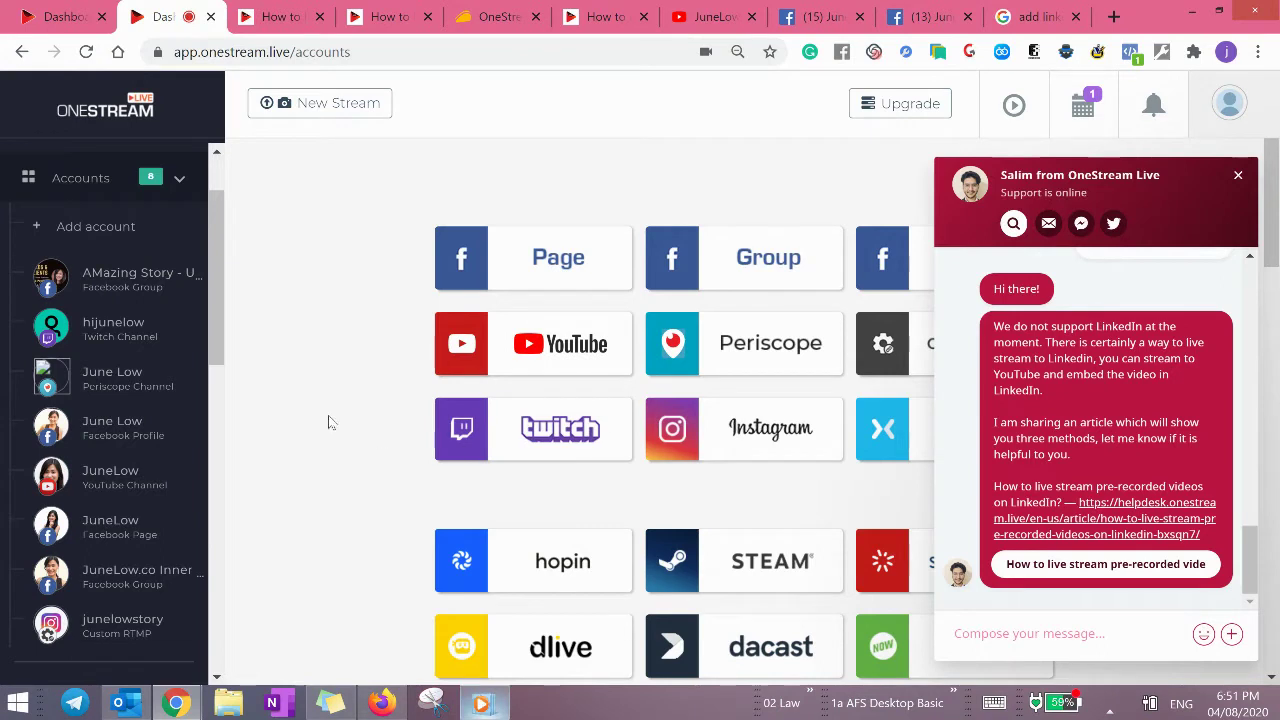
# Close the support chat on the OneStream accounts page and look over the available social platforms.
pyautogui.scroll(-2, 322, 395)
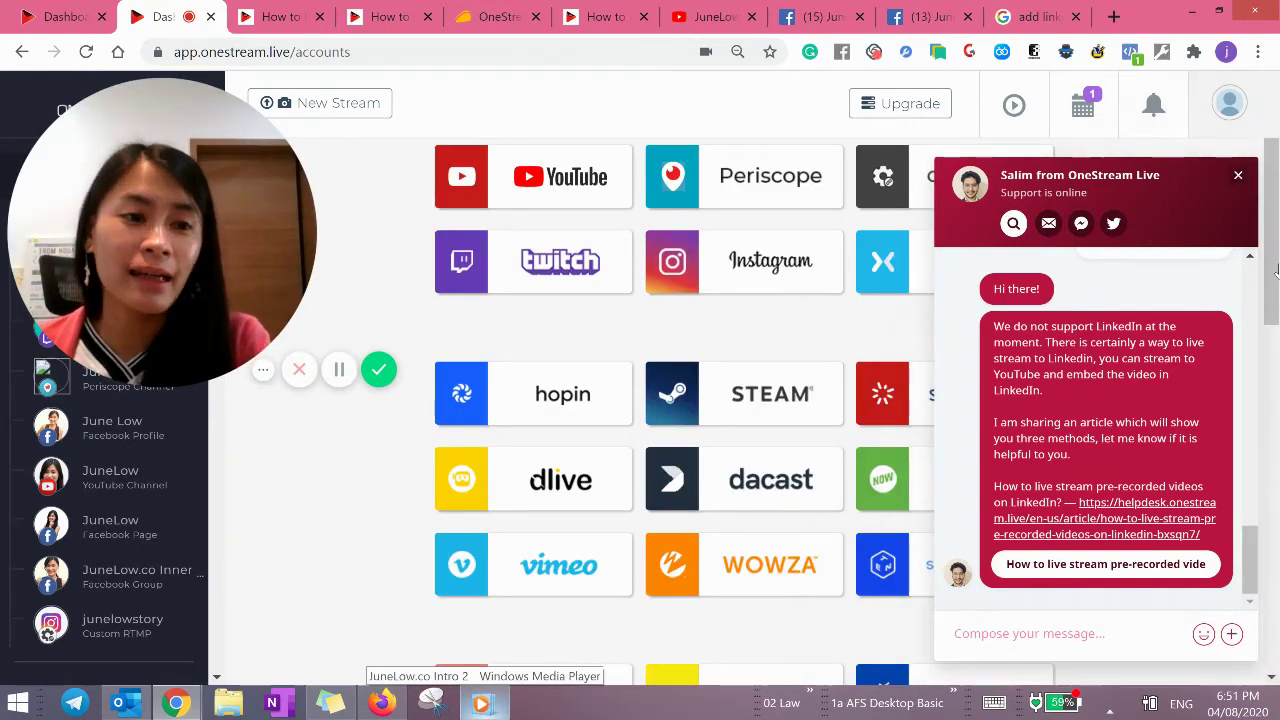
pyautogui.click(1238, 175)
pyautogui.scroll(1, 1266, 190)
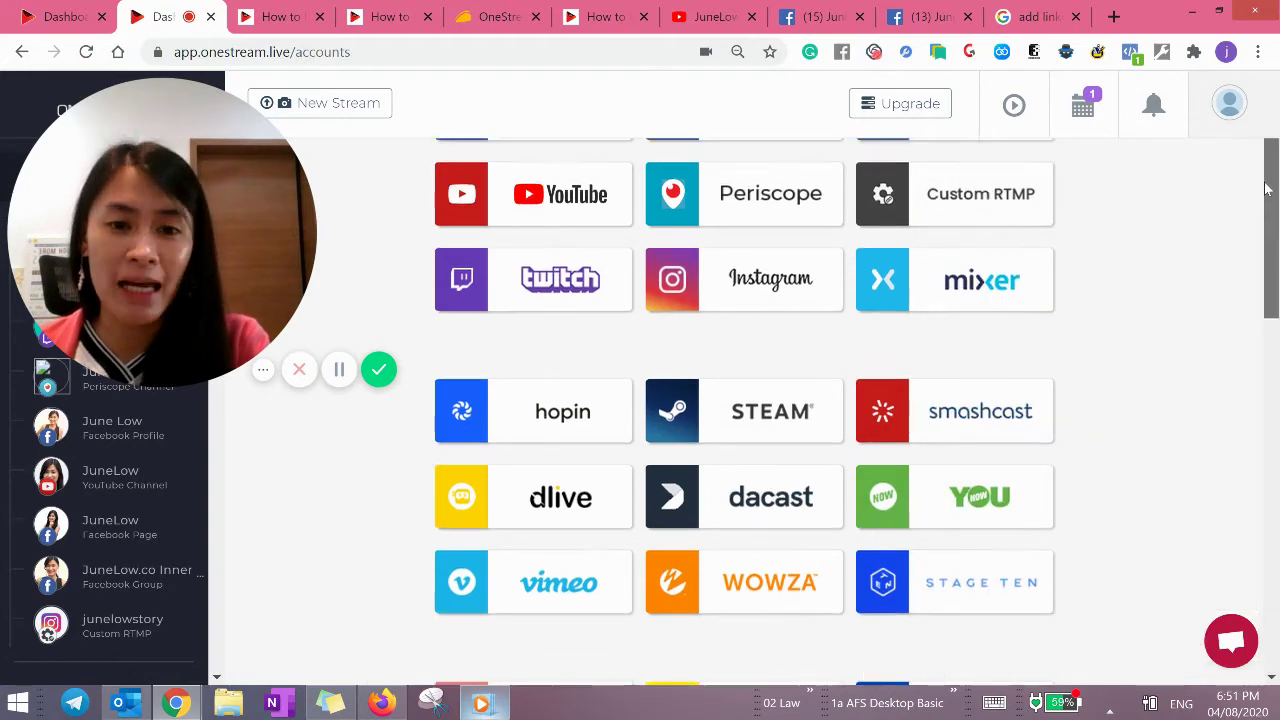
pyautogui.scroll(1, 1266, 190)
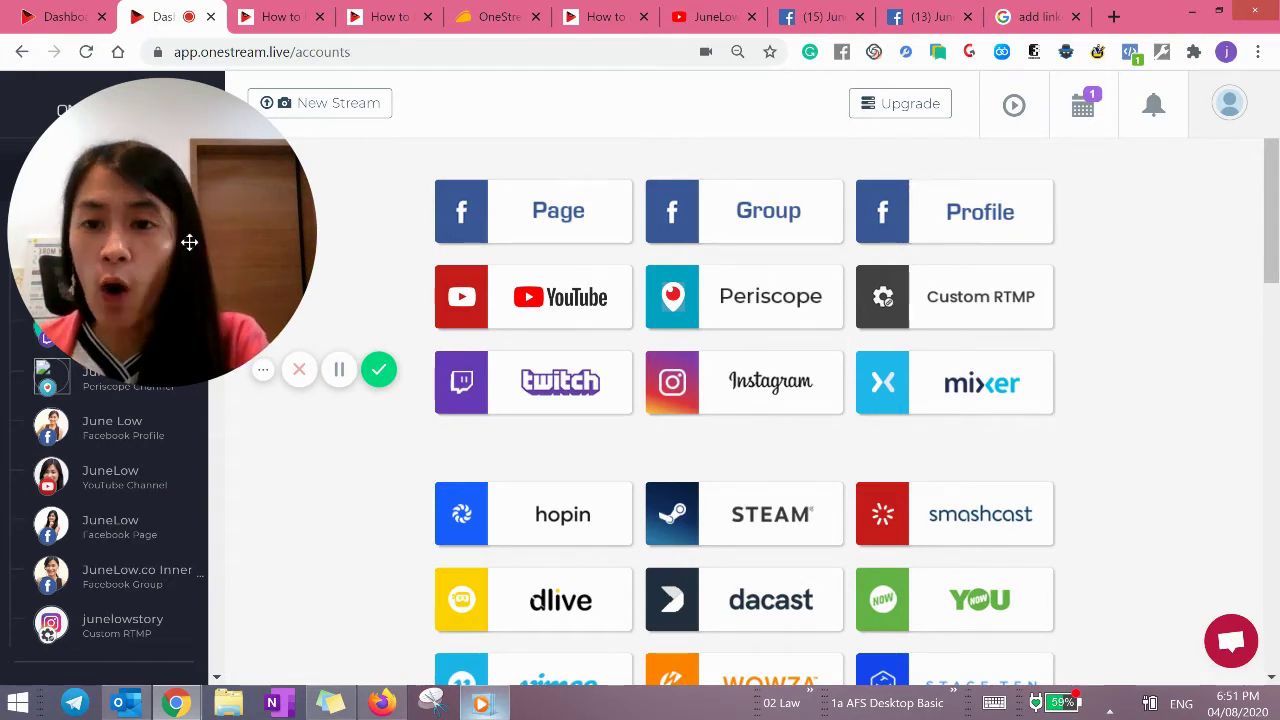
pyautogui.moveTo(189, 242); pyautogui.dragTo(297, 200)
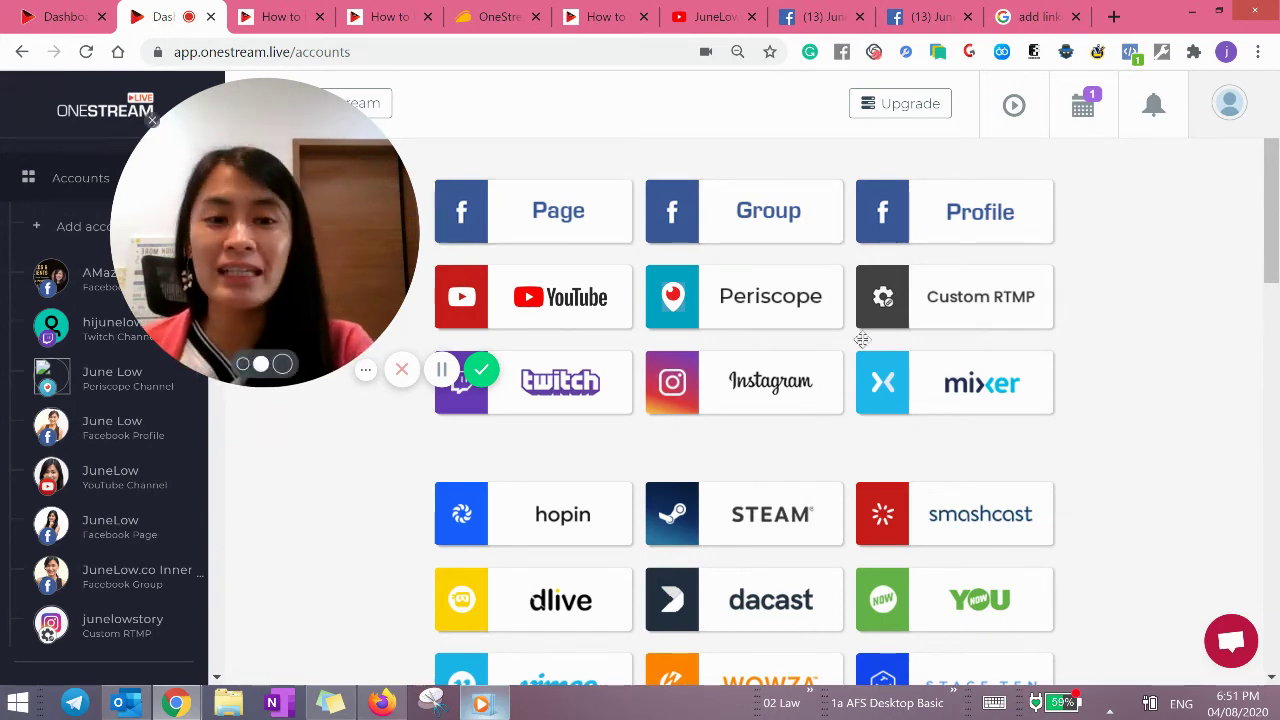
pyautogui.moveTo(862, 340); pyautogui.dragTo(1171, 145)
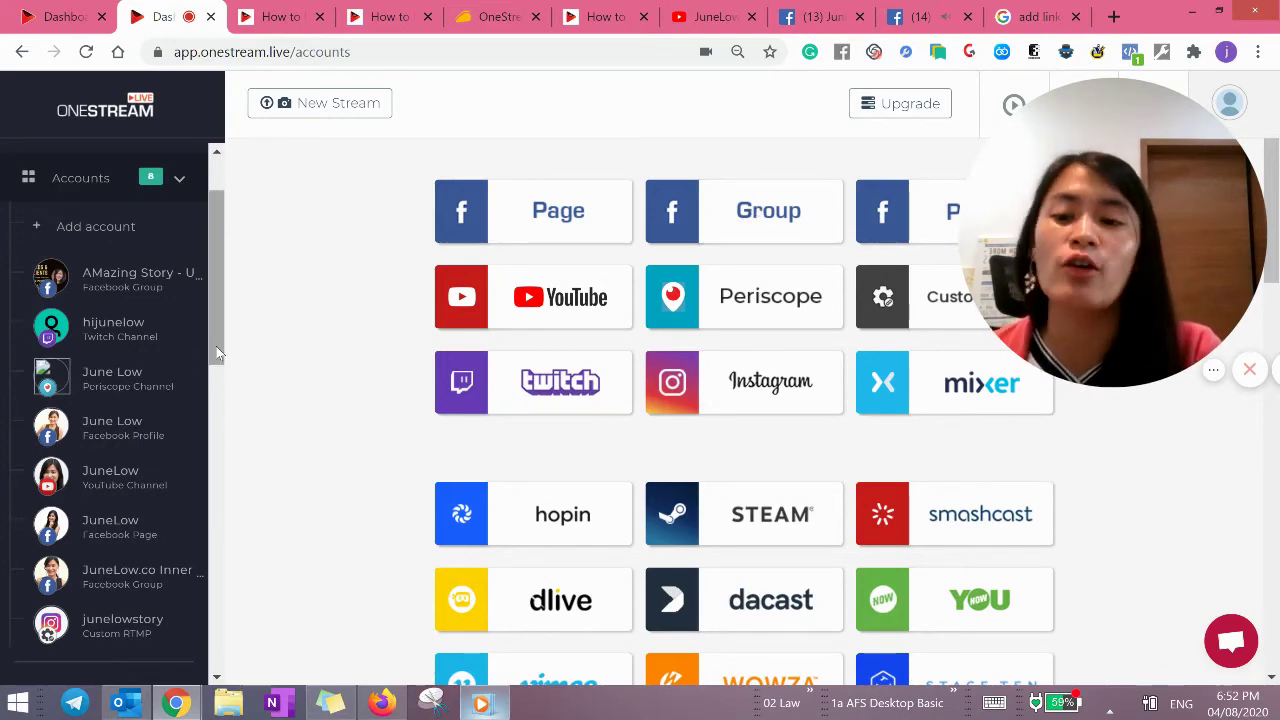
# Review the connected accounts and open My Uploads in the OneStream video storage.
pyautogui.moveTo(216, 346); pyautogui.dragTo(222, 436)
pyautogui.scroll(4, 51, 314)
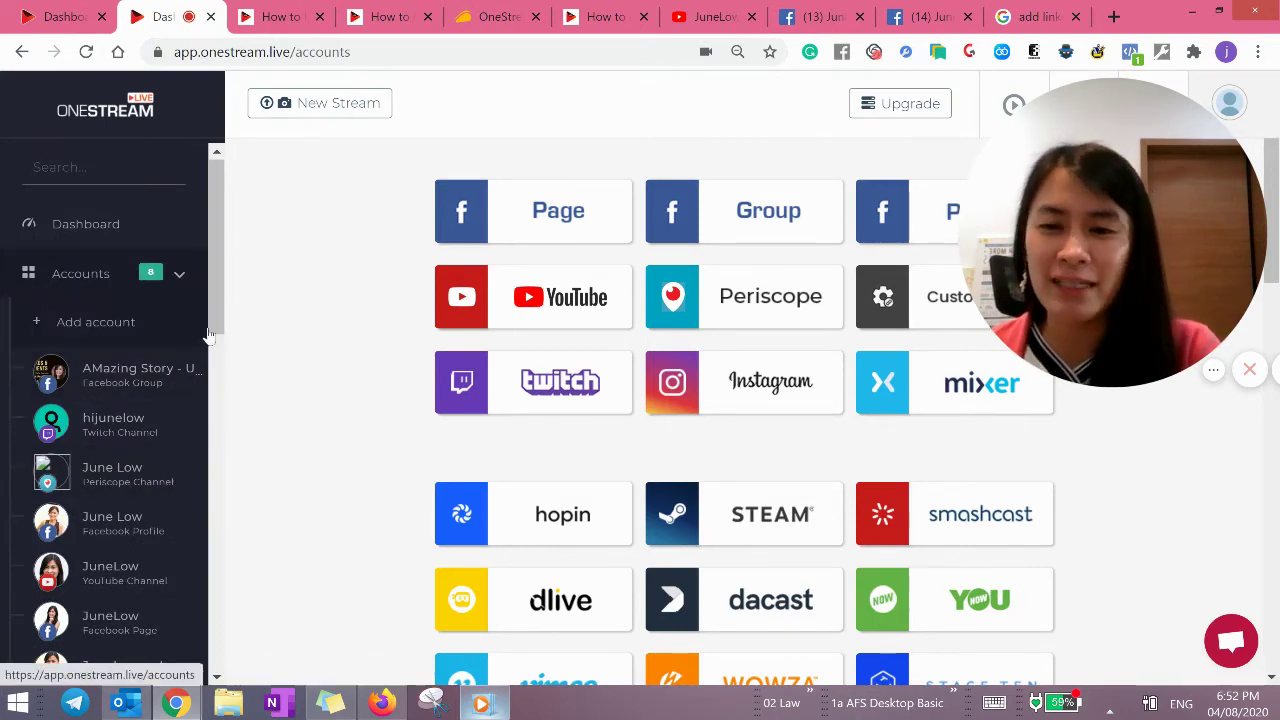
pyautogui.moveTo(222, 326); pyautogui.dragTo(210, 430)
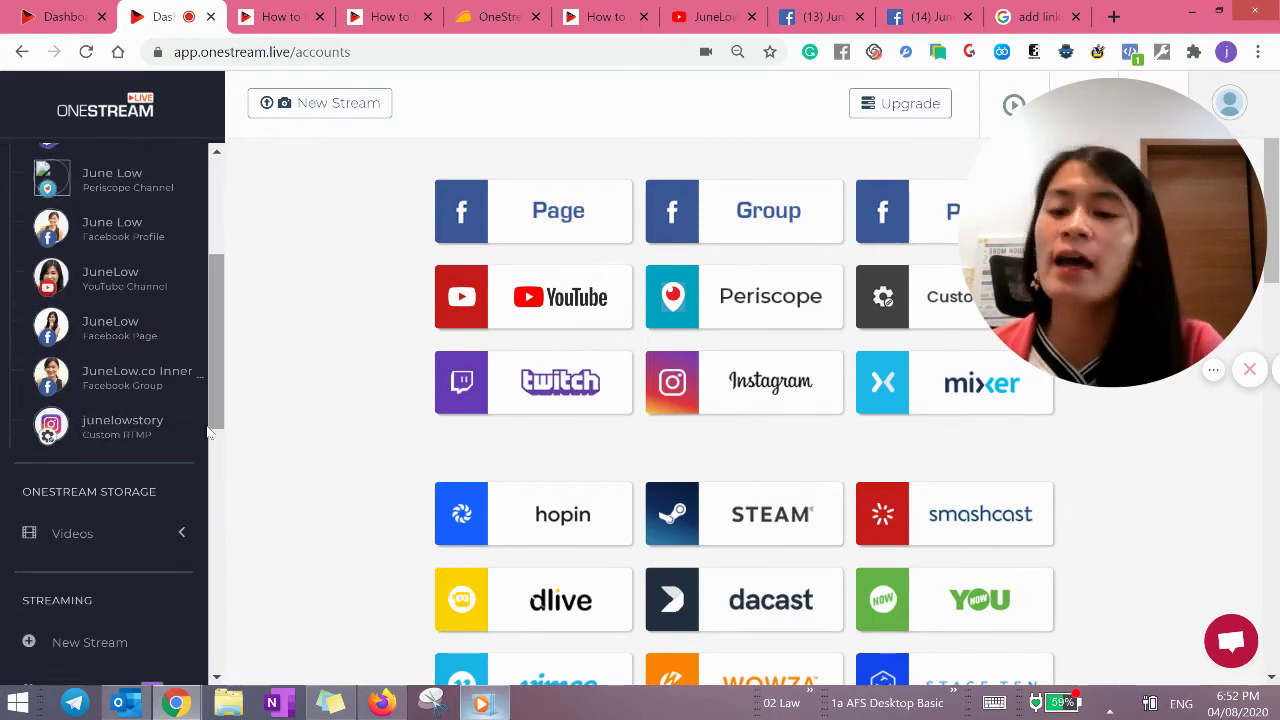
pyautogui.click(79, 538)
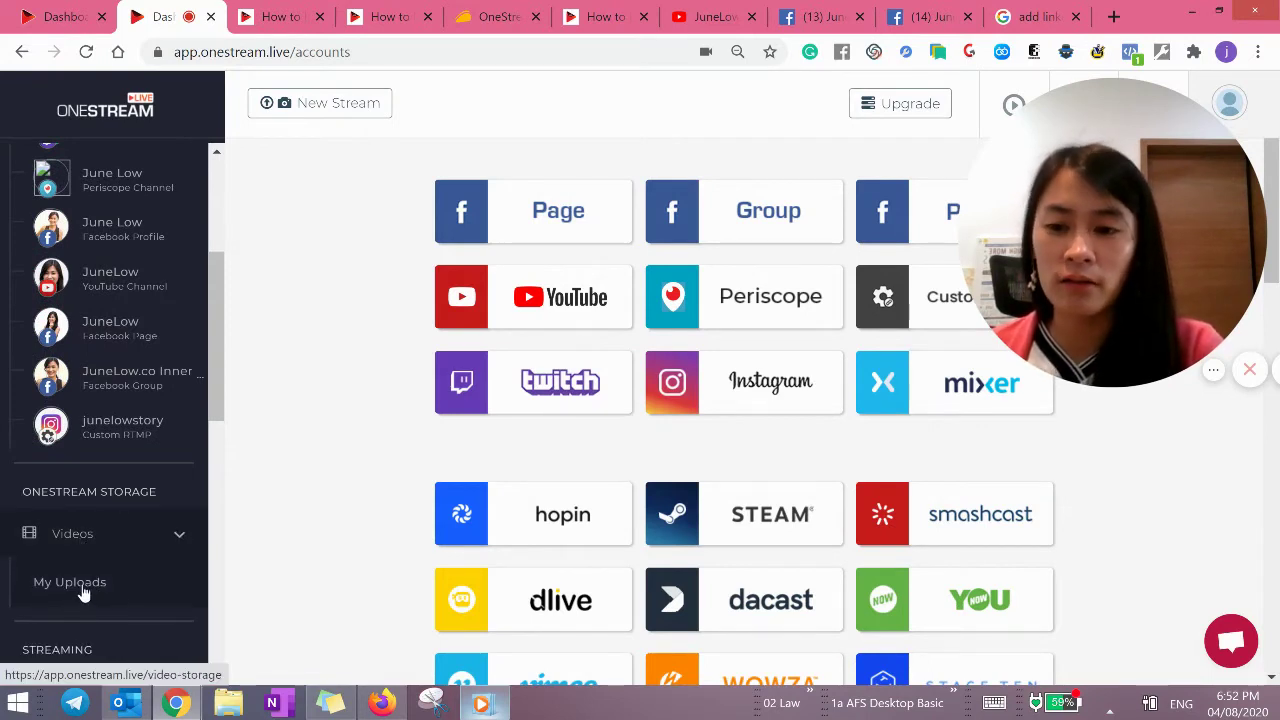
pyautogui.click(84, 594)
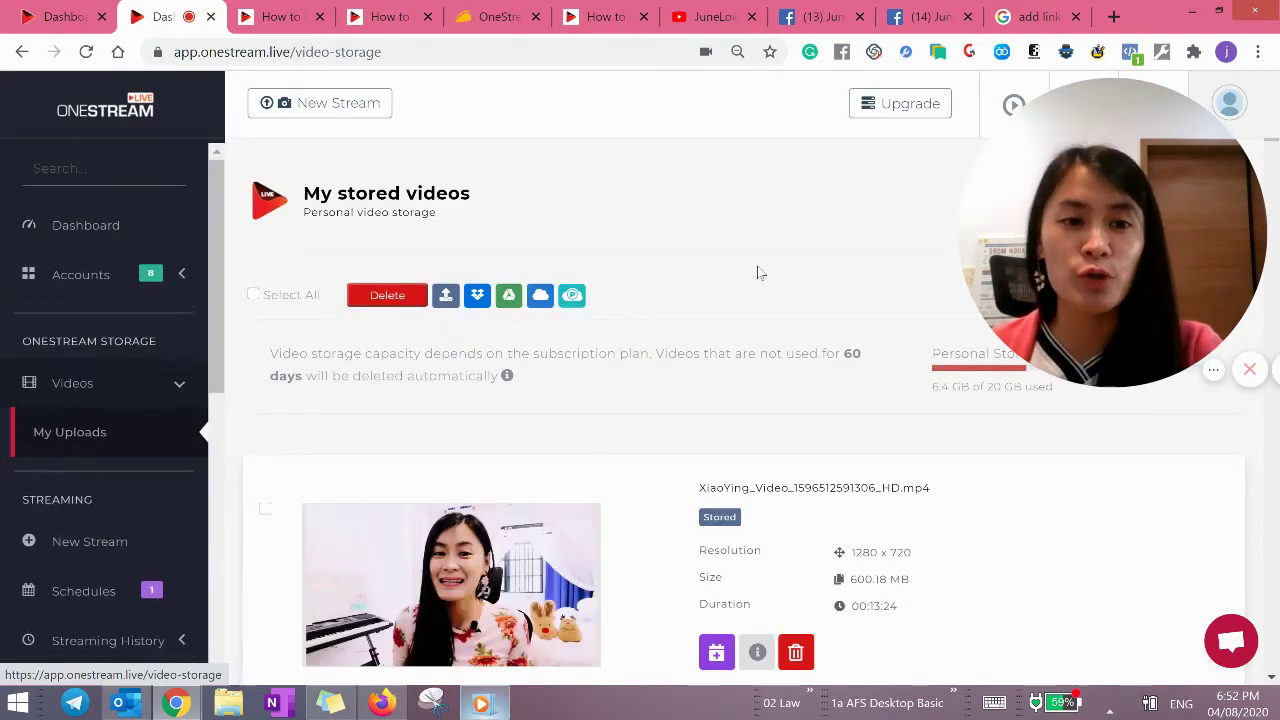
# Examine the upload sources and the stored videos on the My stored videos page.
pyautogui.scroll(-2, 638, 259)
pyautogui.scroll(2, 417, 270)
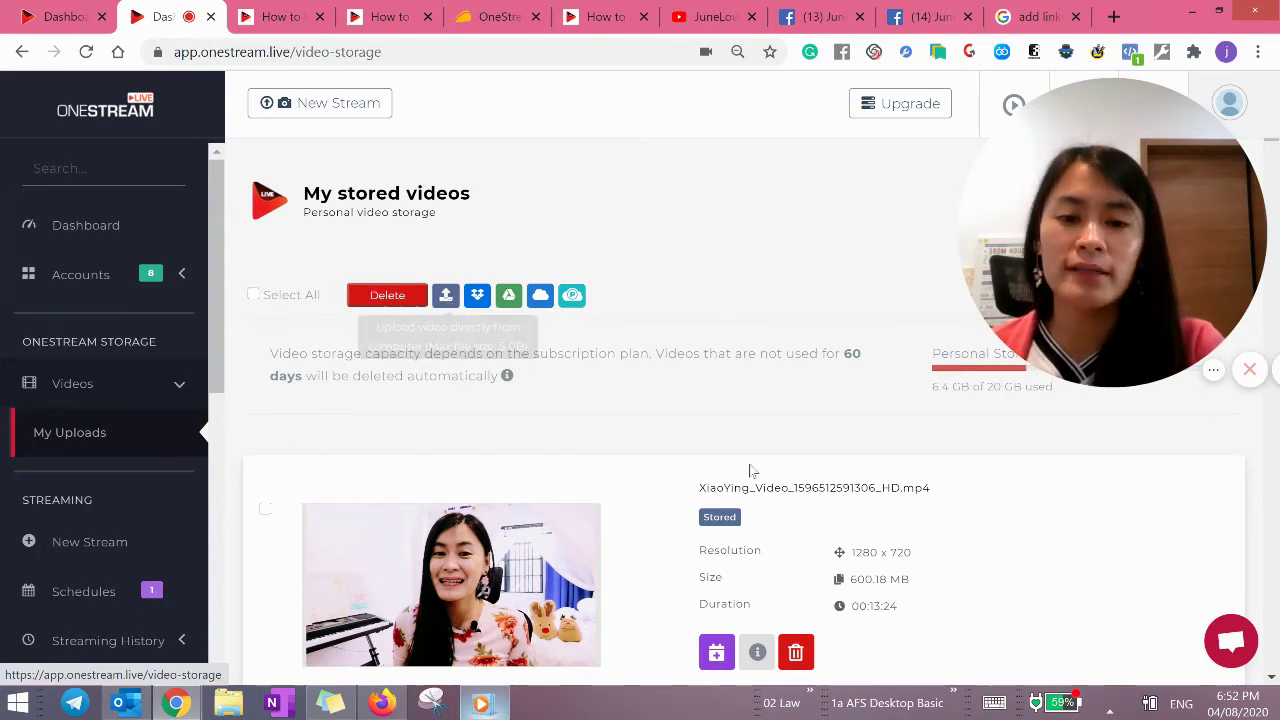
pyautogui.scroll(-3, 898, 521)
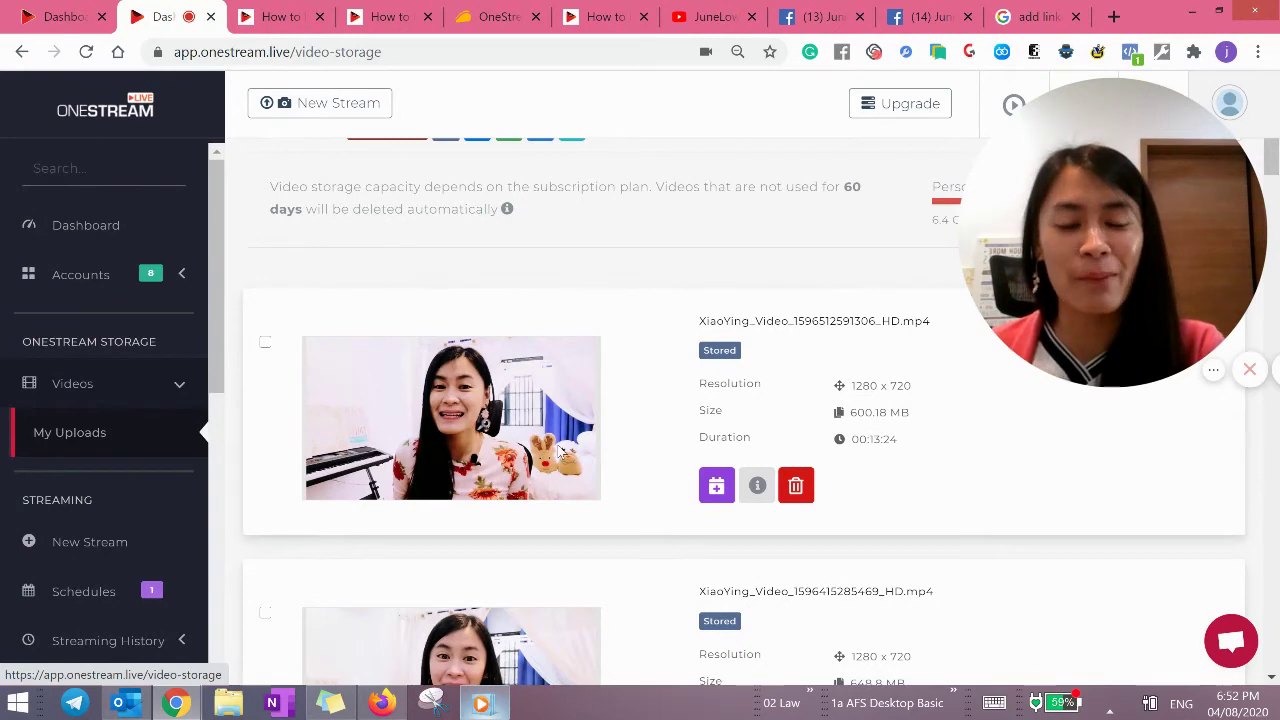
# Start scheduling a new stream from the first video in the stored videos list.
pyautogui.scroll(-3, 657, 362)
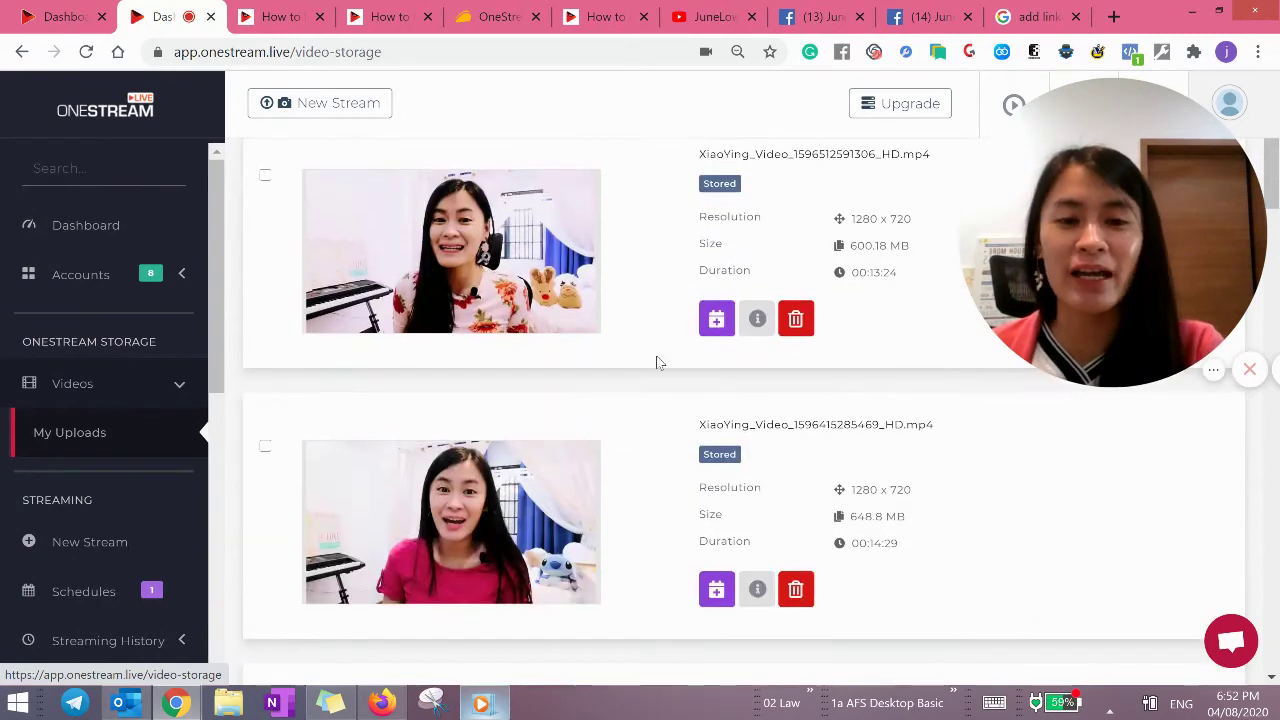
pyautogui.click(712, 322)
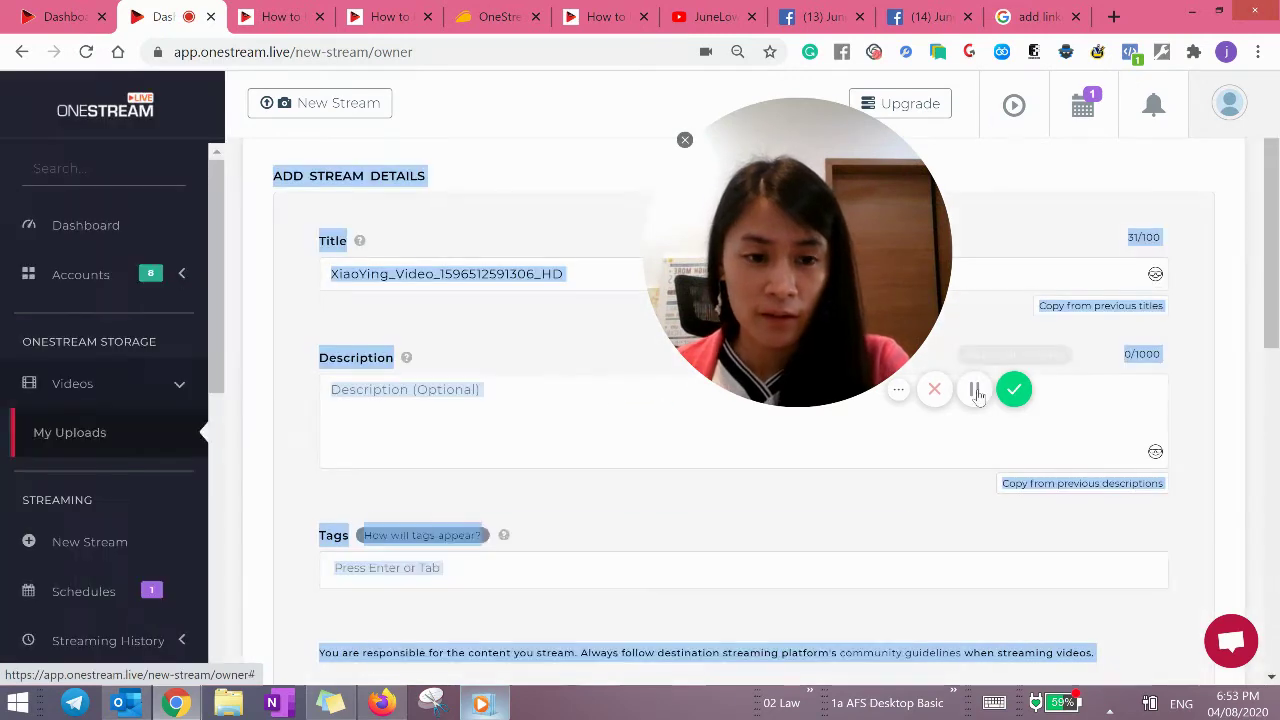
pyautogui.click(975, 390)
pyautogui.hotkey('alt', 'shift', 'p')
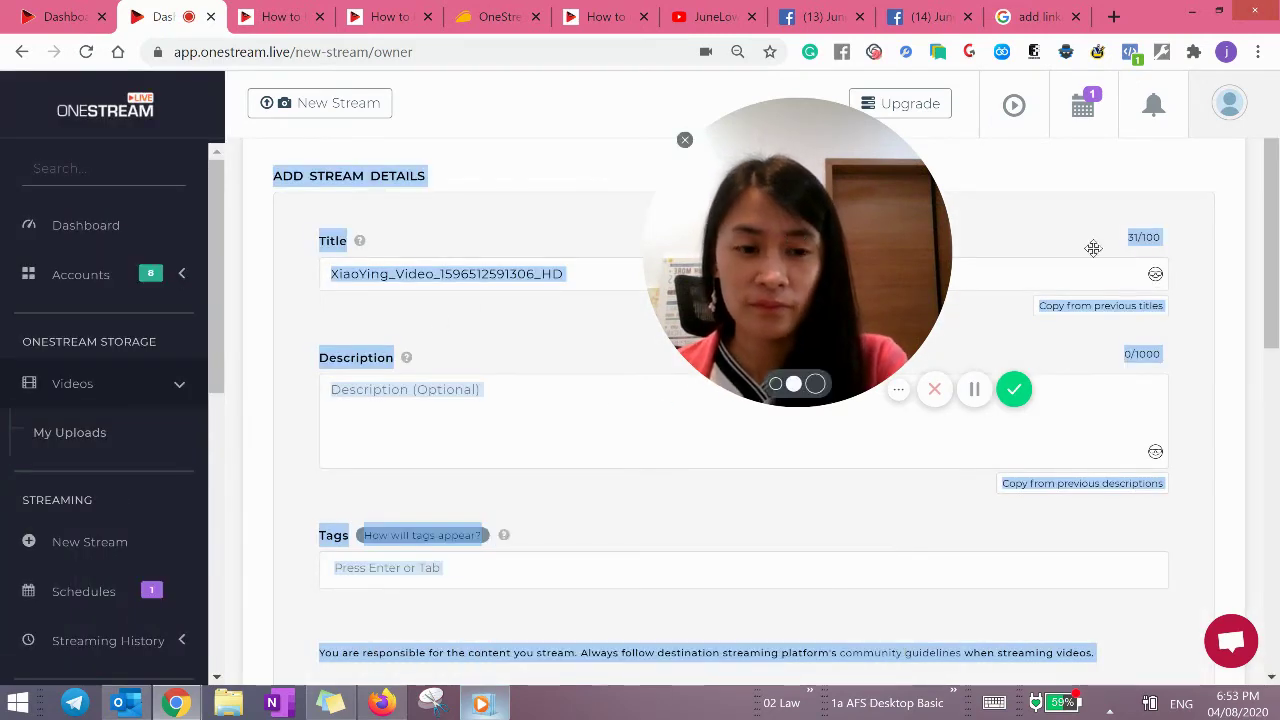
pyautogui.moveTo(1093, 248); pyautogui.dragTo(1109, 223)
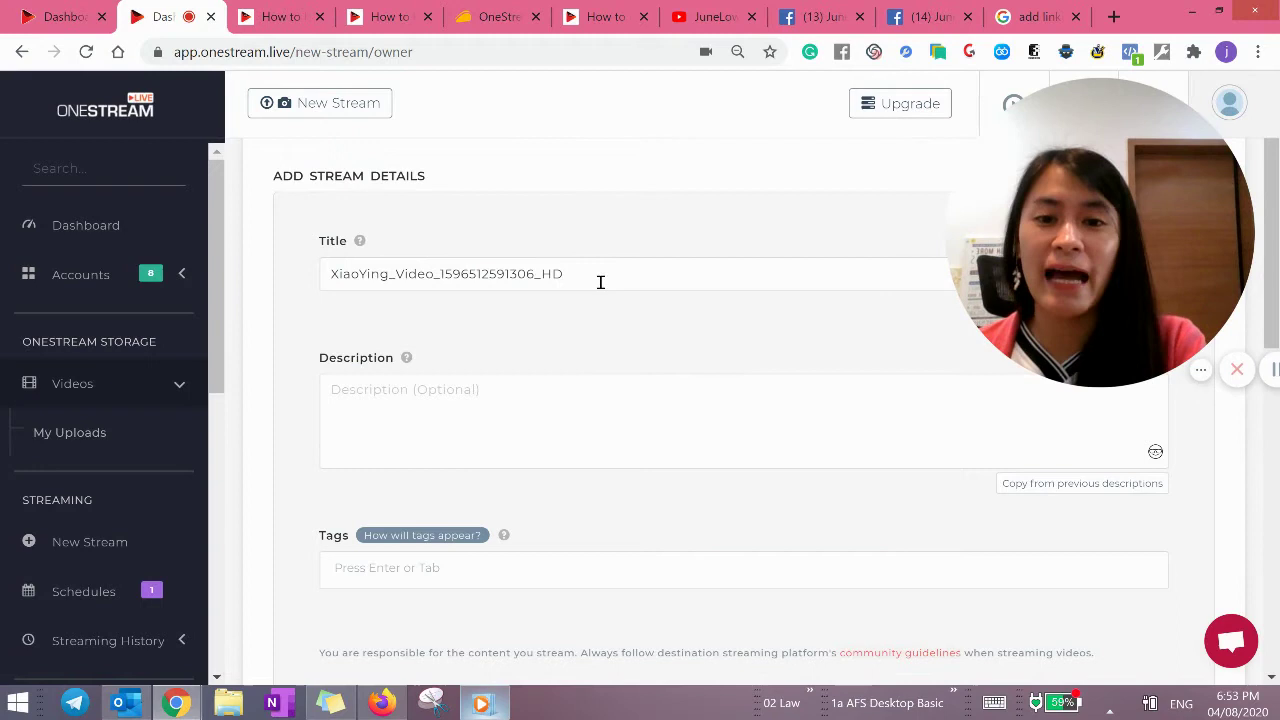
# Replace the prefilled stream title with "Hey there".
pyautogui.moveTo(600, 282); pyautogui.dragTo(331, 277)
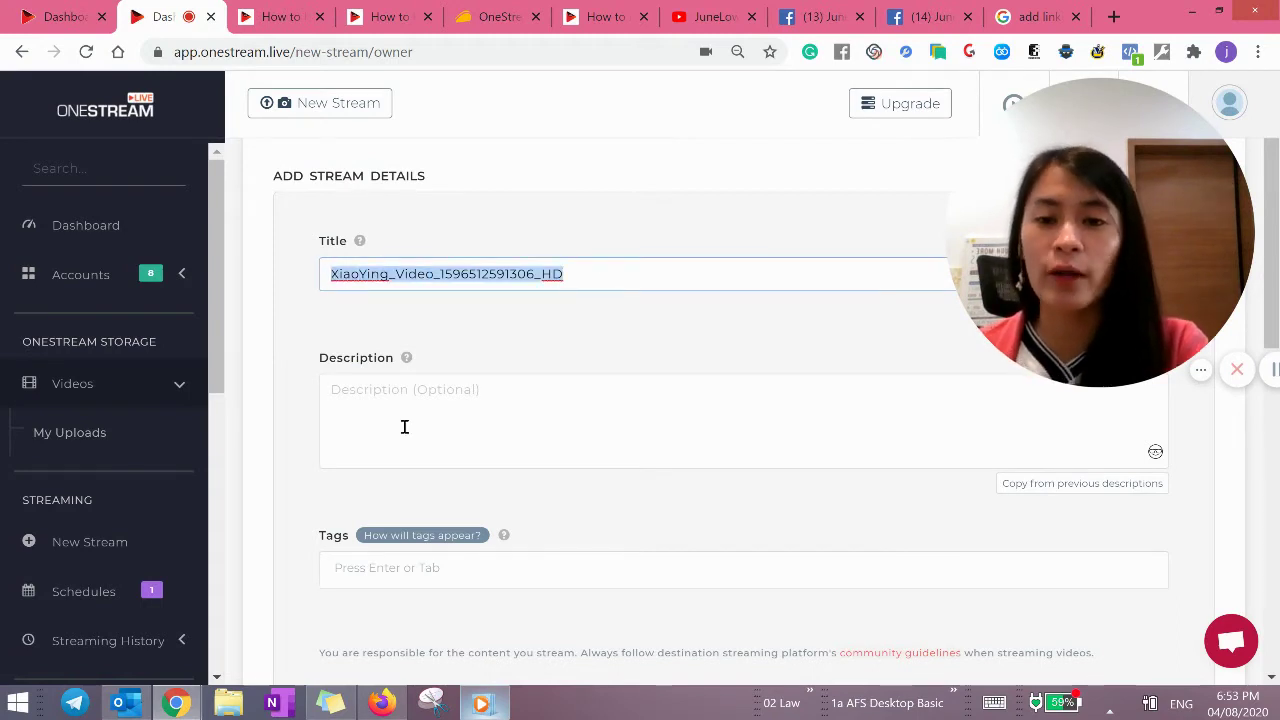
pyautogui.press('Tab')
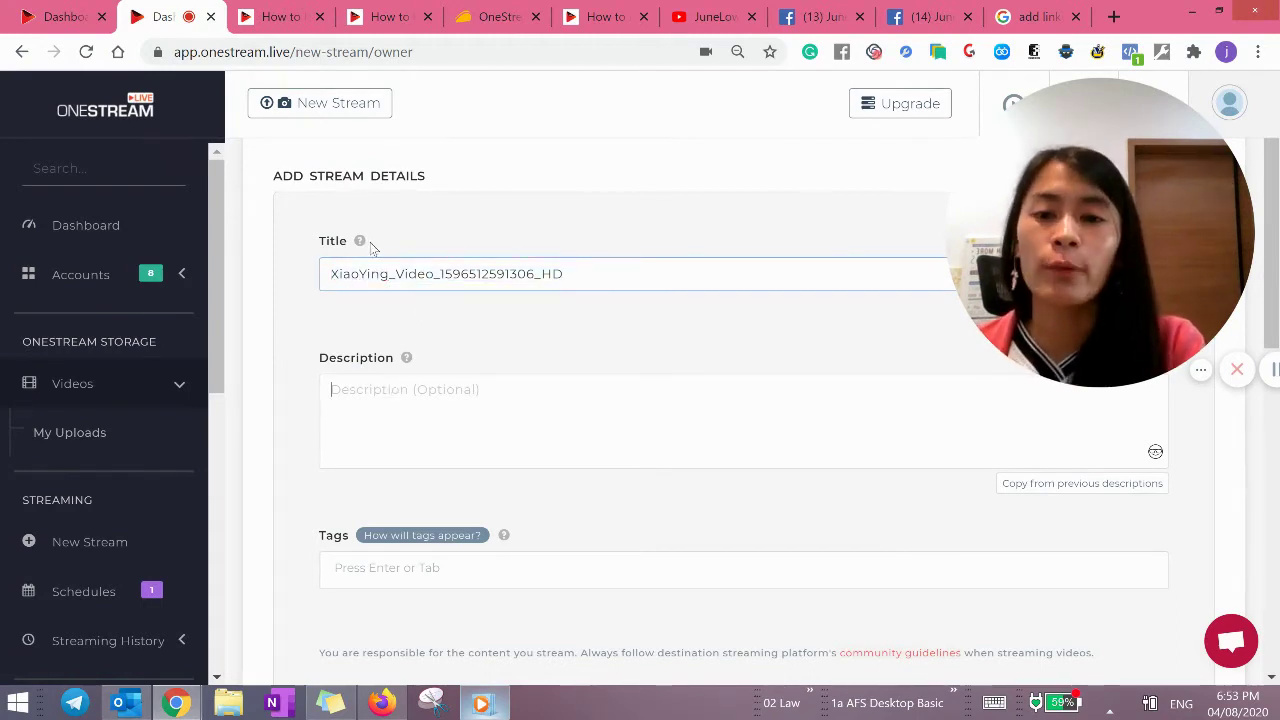
pyautogui.moveTo(361, 245)
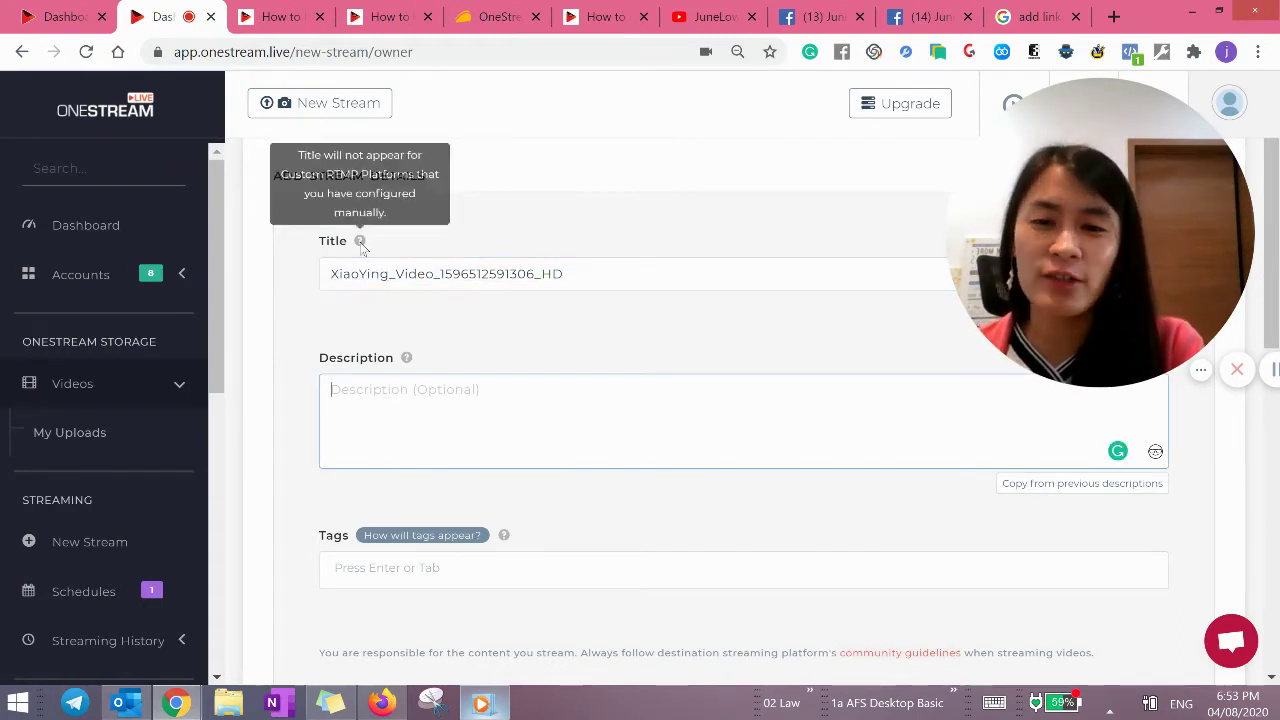
pyautogui.click(418, 273)
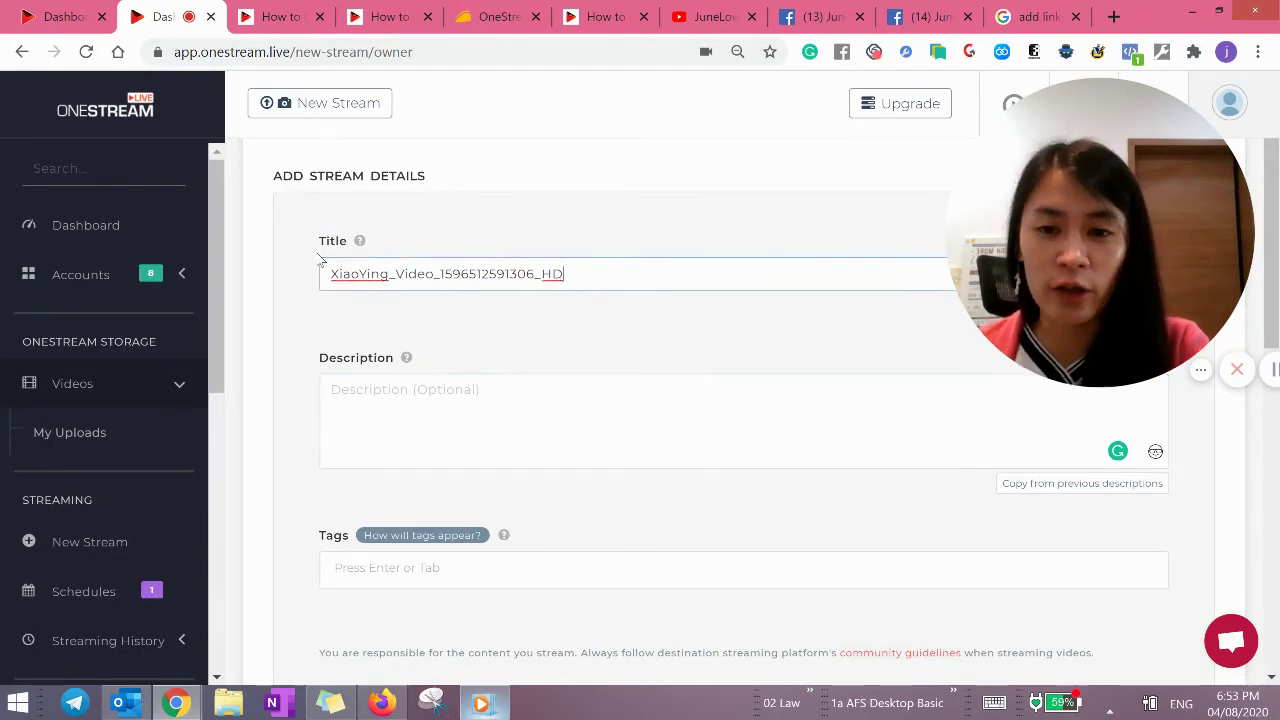
pyautogui.hotkey('ctrl', 'a')
pyautogui.press('BackSpace')
pyautogui.click(406, 391)
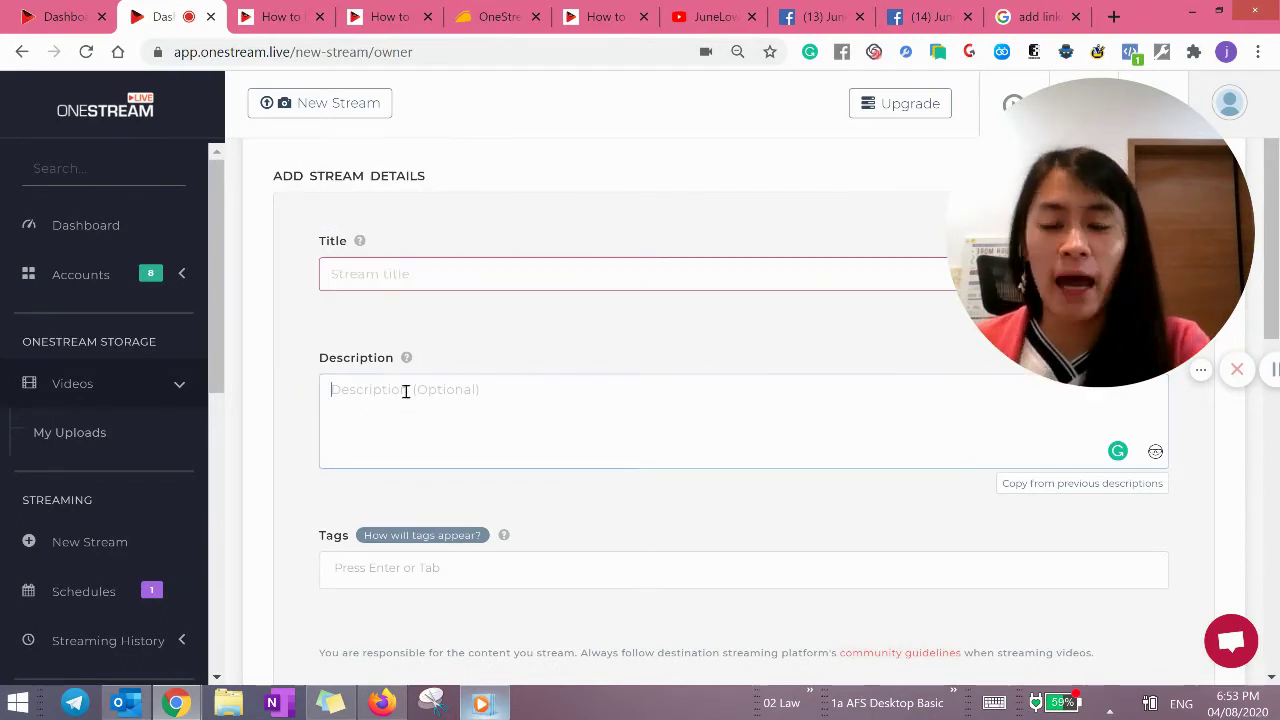
pyautogui.click(449, 285)
pyautogui.click(491, 289)
pyautogui.click(488, 273)
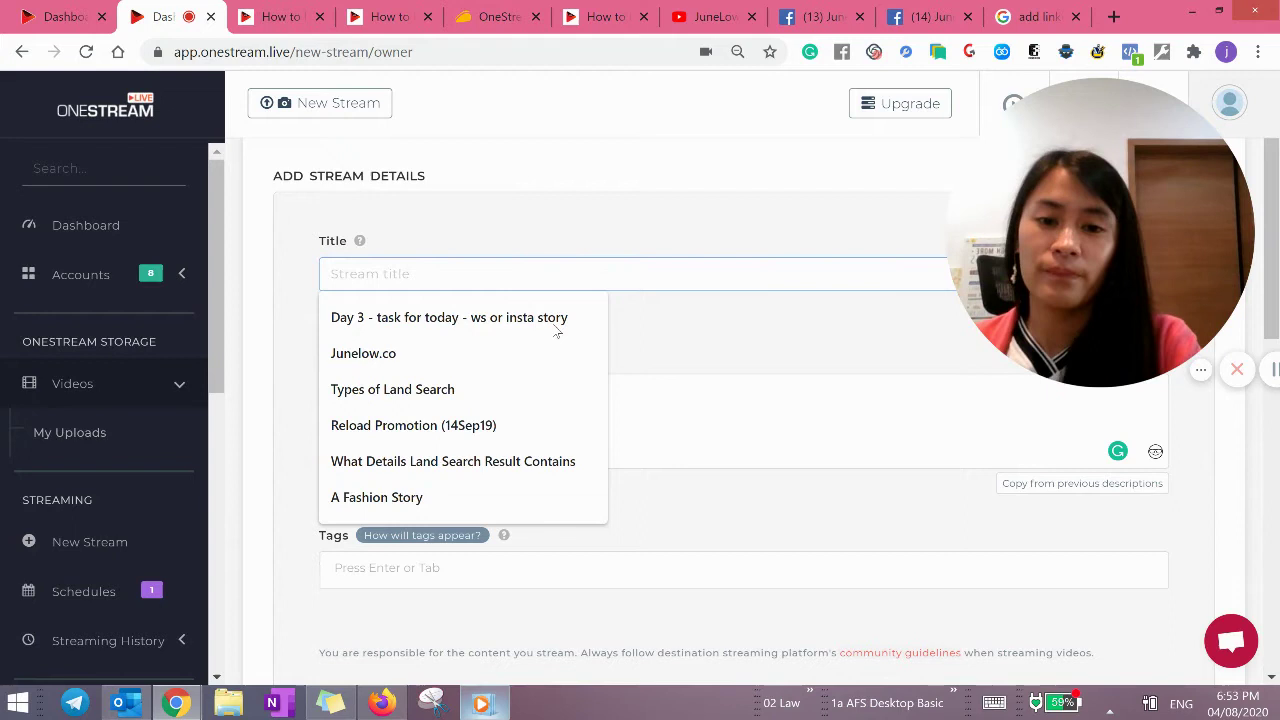
pyautogui.write('Hey there')
# Enter "Hey ther, this live video is wbout" as the stream description.
pyautogui.click(648, 401)
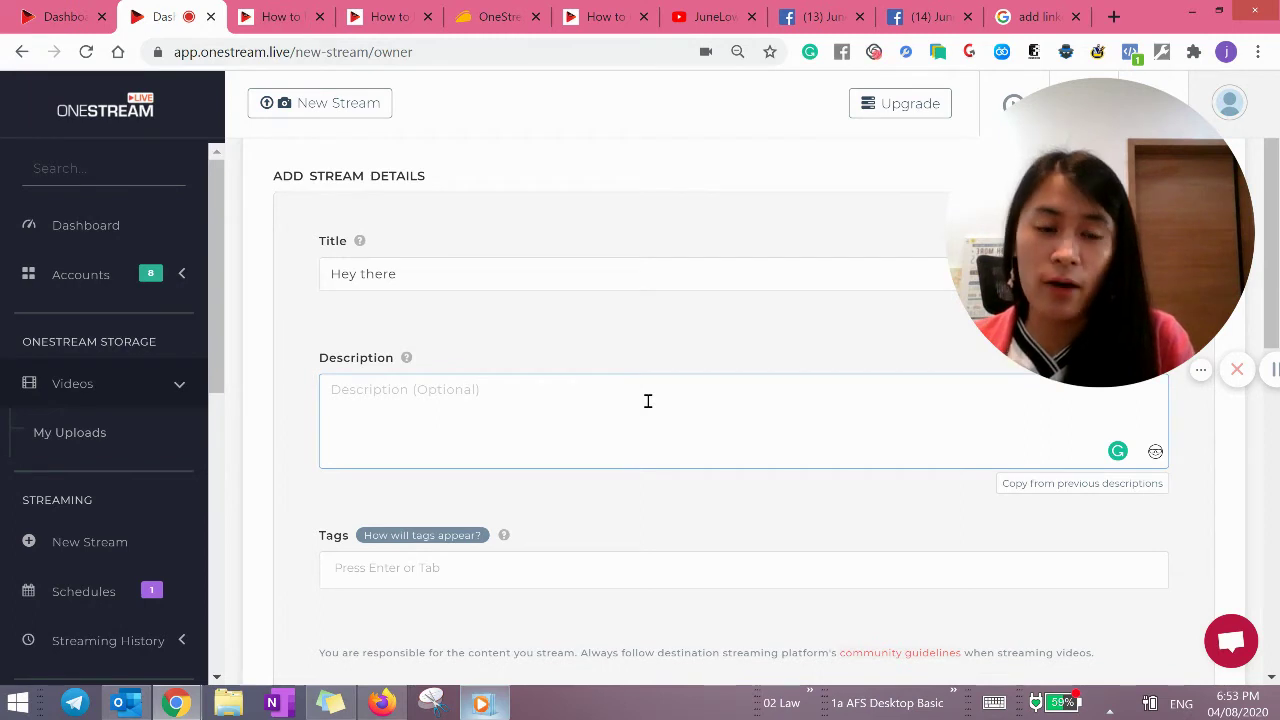
pyautogui.write('Hey ther, this live video is wbout')
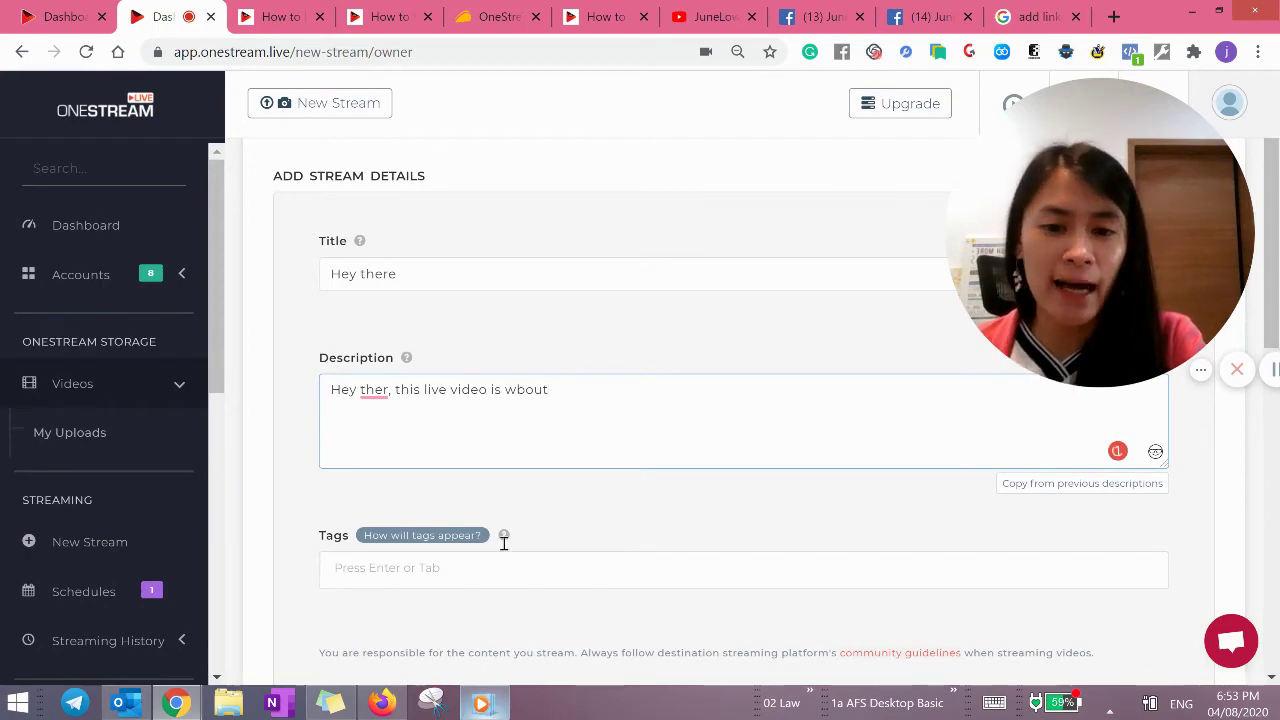
pyautogui.moveTo(507, 541)
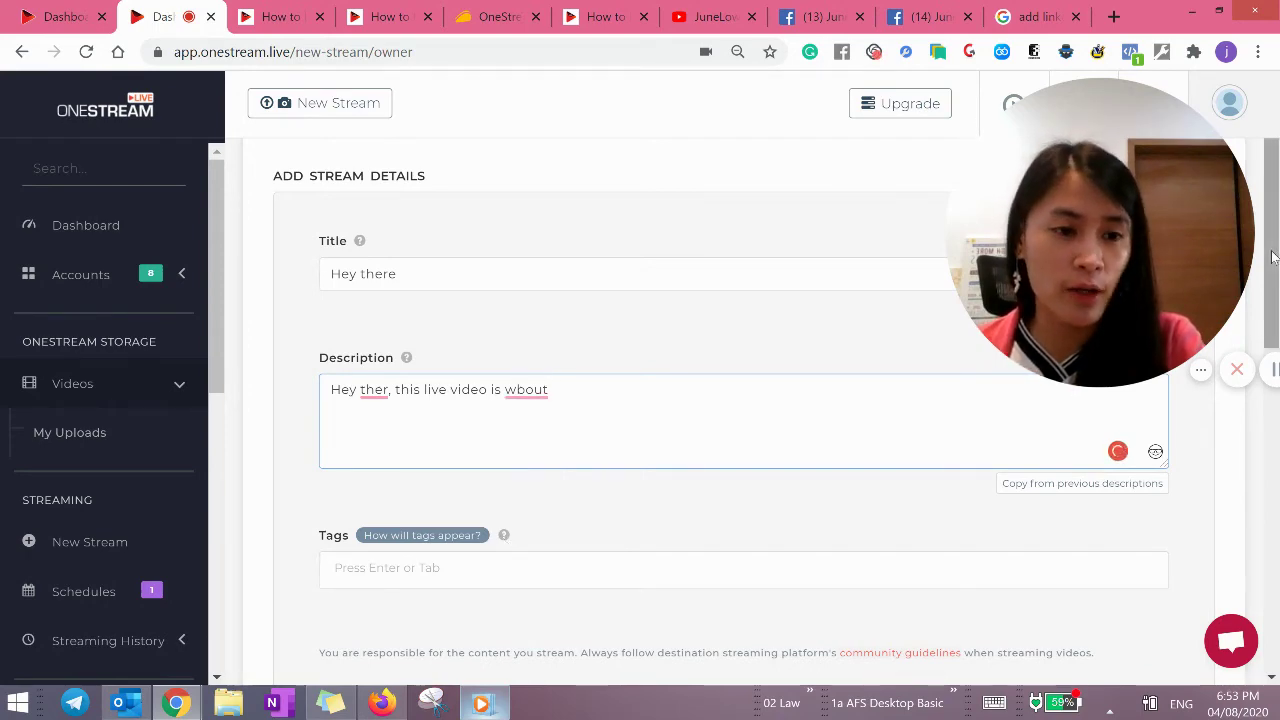
# Check the date picker of the stream schedule and expand the optional advanced settings.
pyautogui.scroll(-1, 1271, 333)
pyautogui.scroll(-3, 1271, 333)
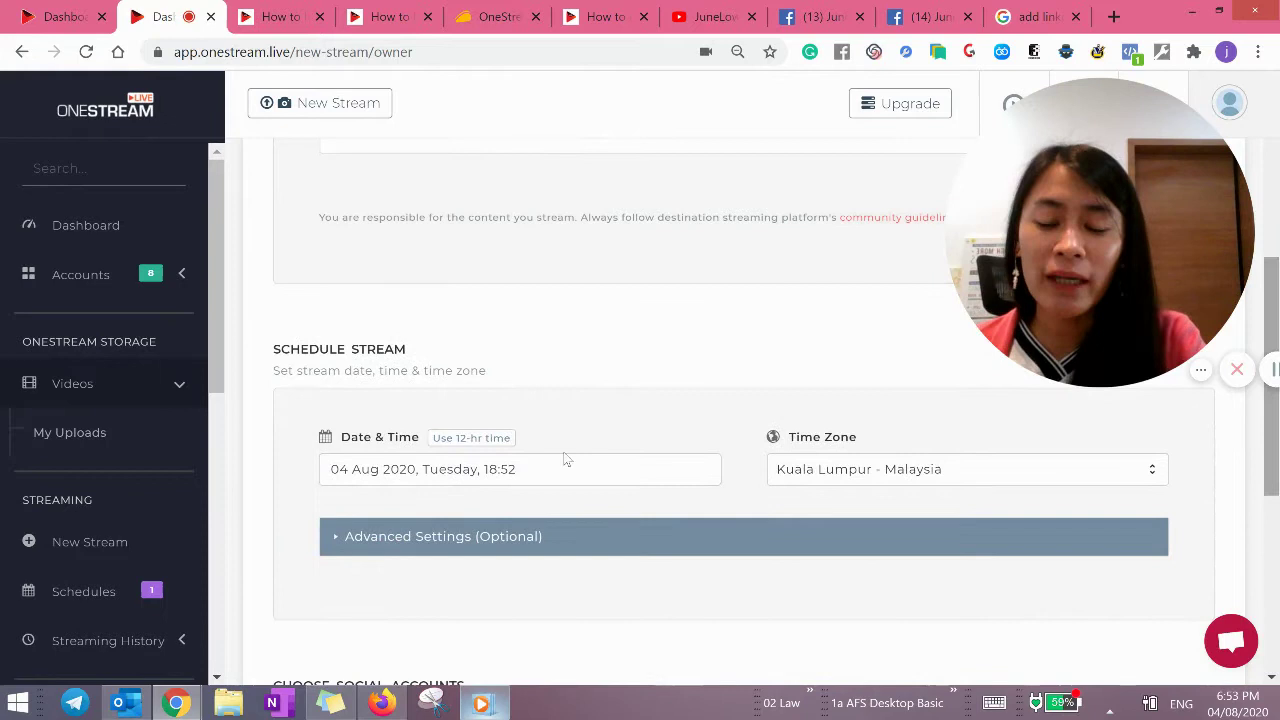
pyautogui.click(414, 472)
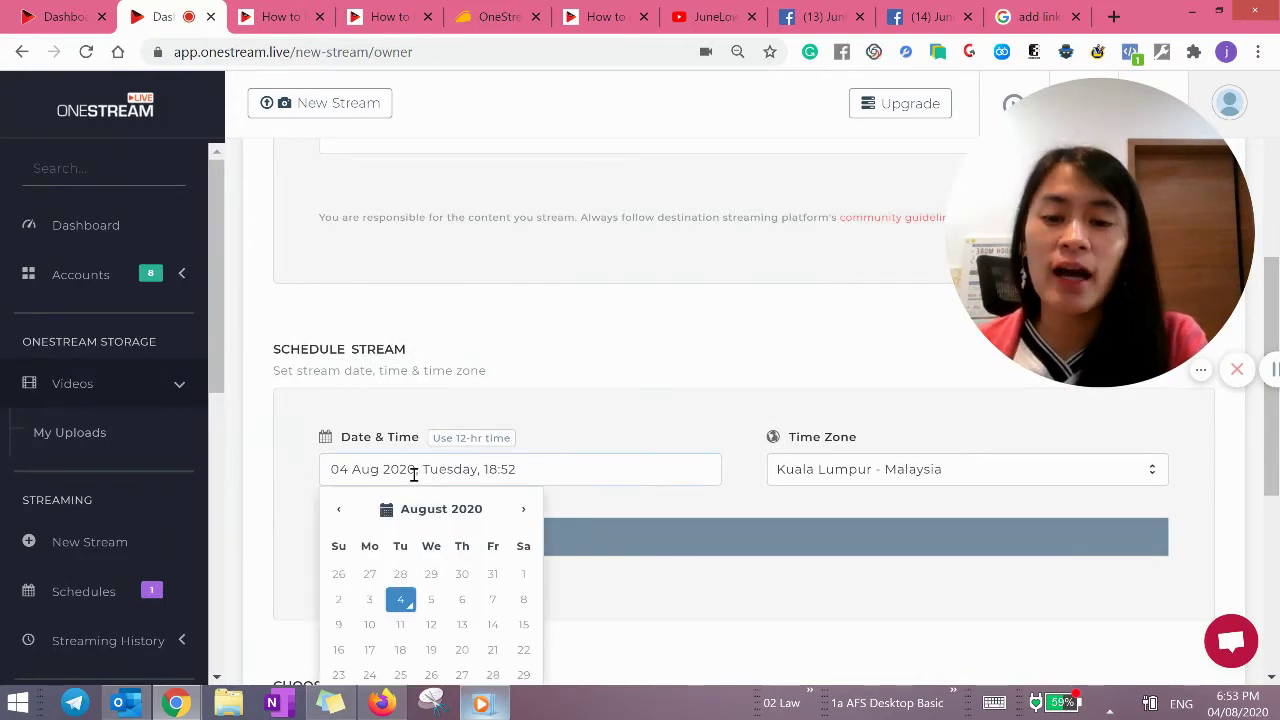
pyautogui.click(600, 425)
pyautogui.scroll(-2, 540, 415)
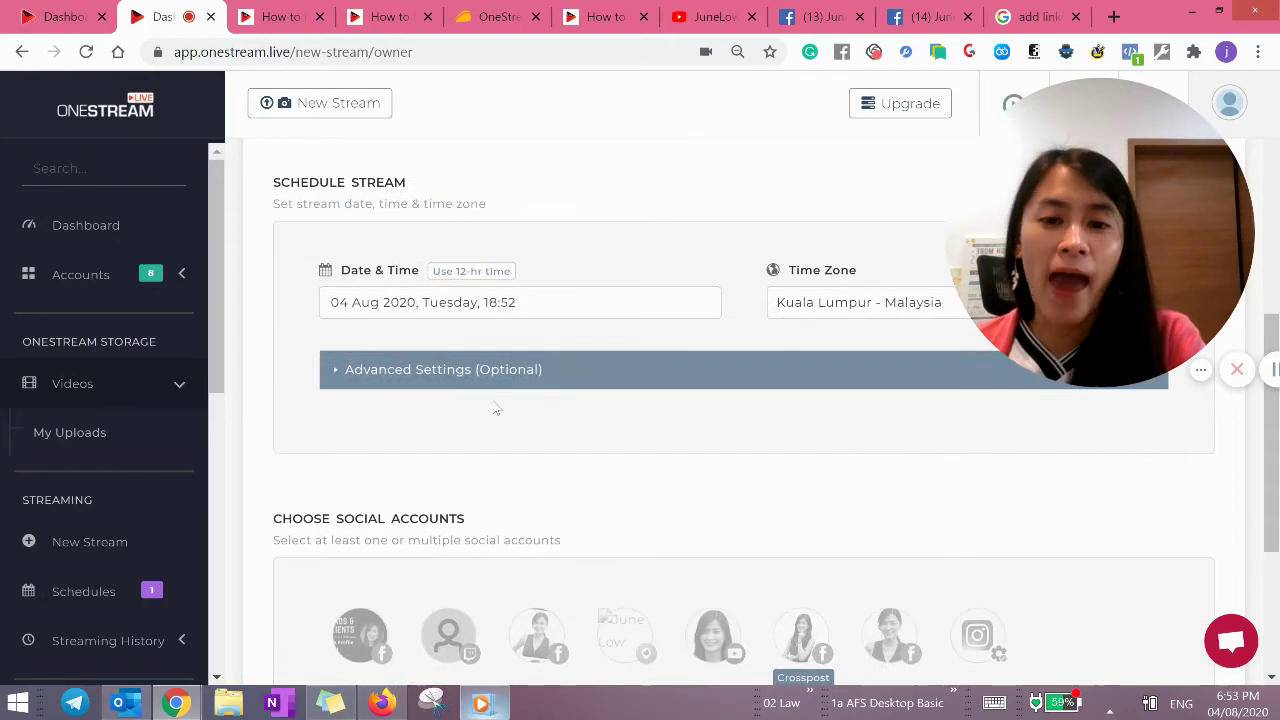
pyautogui.click(356, 376)
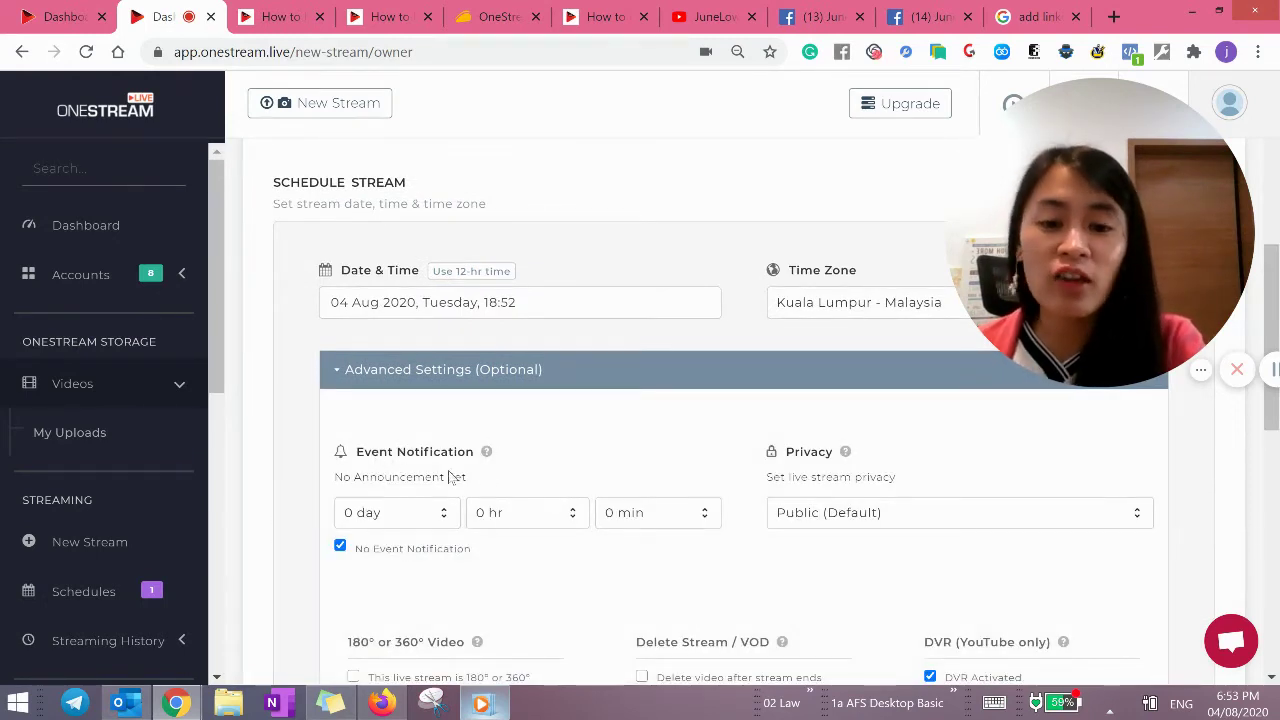
# Choose the Twitch account, the second Facebook account and the Periscope channel as the stream's destinations.
pyautogui.moveTo(1270, 320); pyautogui.dragTo(1270, 460)
pyautogui.scroll(-3, 1146, 491)
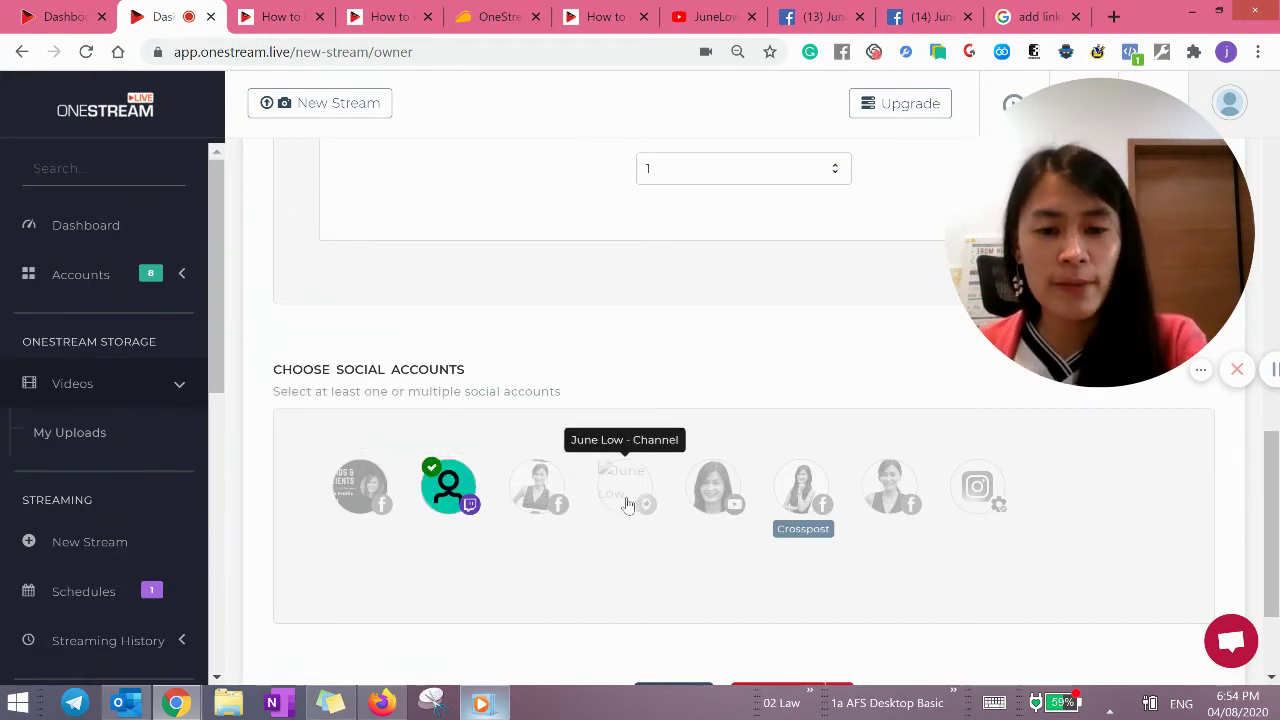
pyautogui.click(631, 497)
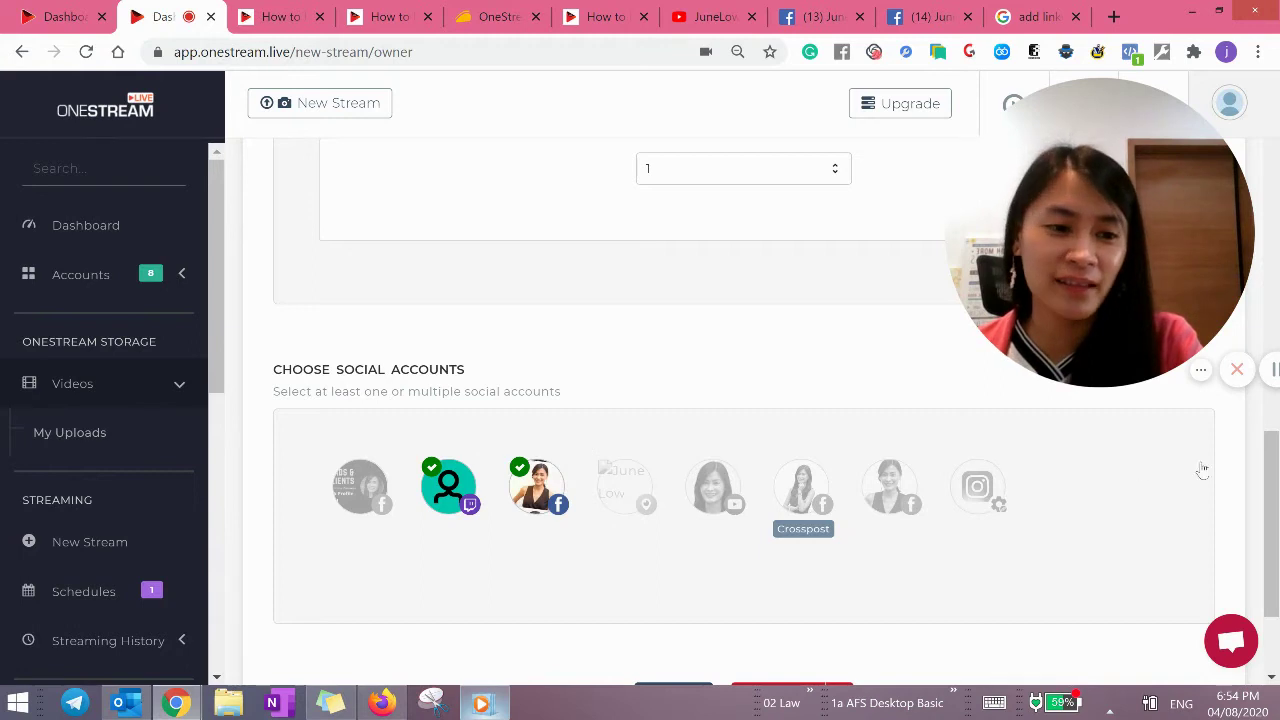
pyautogui.scroll(-2, 1277, 570)
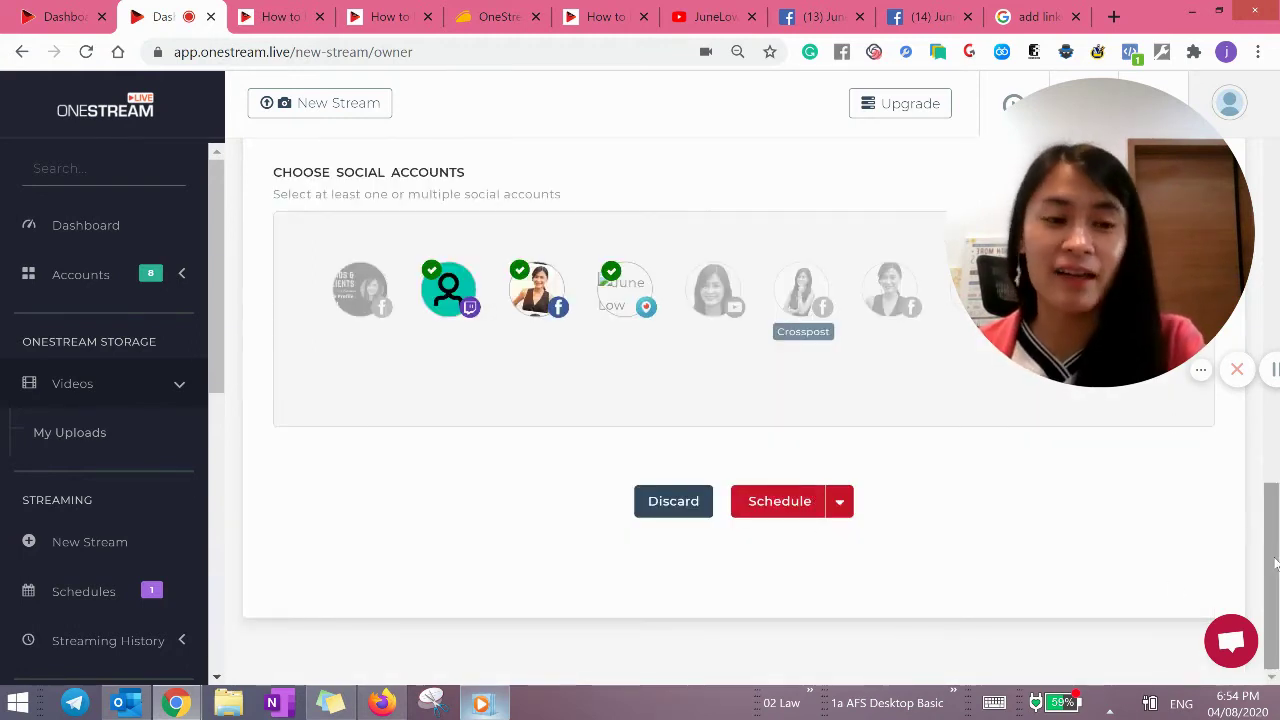
# Reuse the previous description starting "How to Lower The Guard of Your Prospect to Close Better Deals?" and highlight its first line.
pyautogui.moveTo(1270, 545); pyautogui.dragTo(1245, 397)
pyautogui.scroll(3, 646, 431)
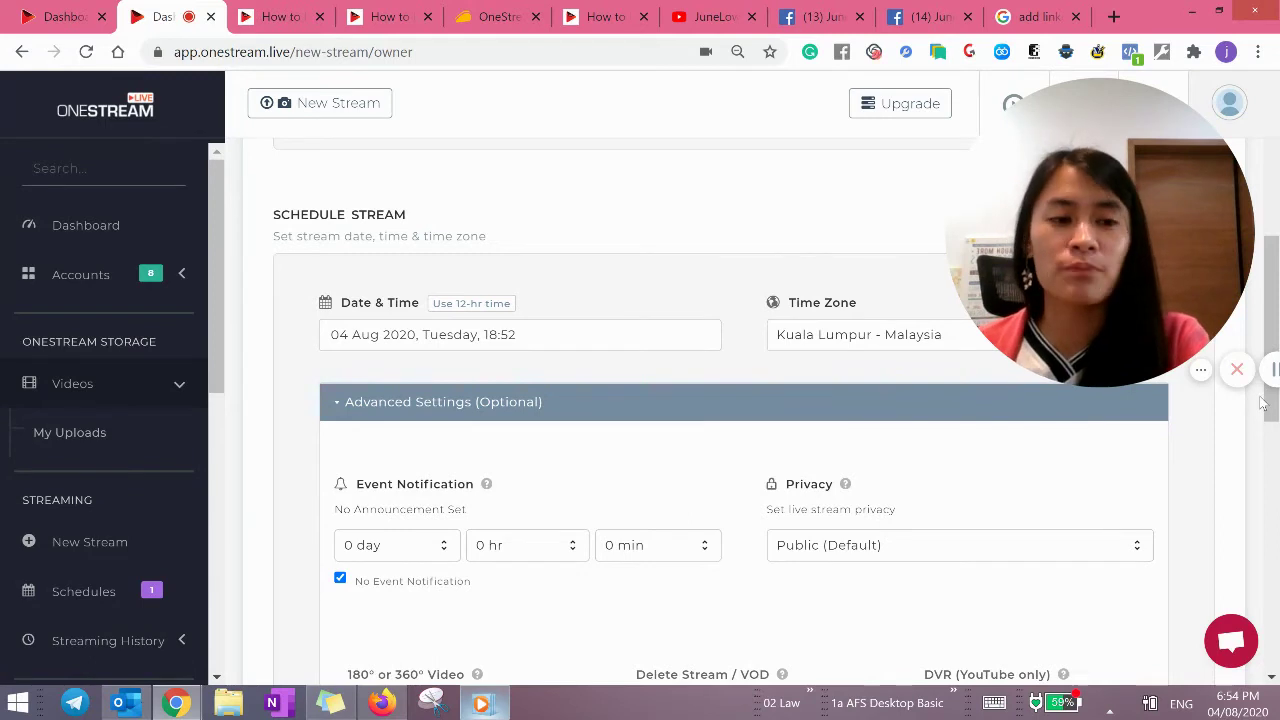
pyautogui.moveTo(1266, 410); pyautogui.dragTo(1274, 229)
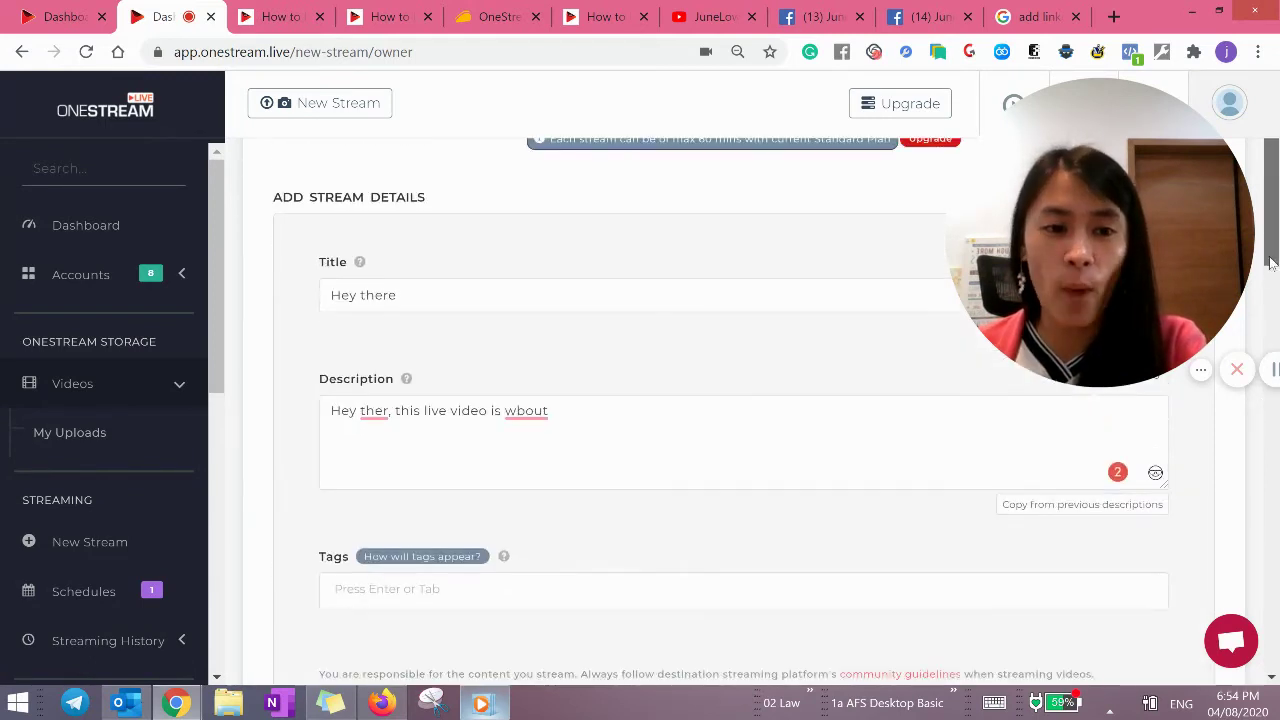
pyautogui.click(1060, 510)
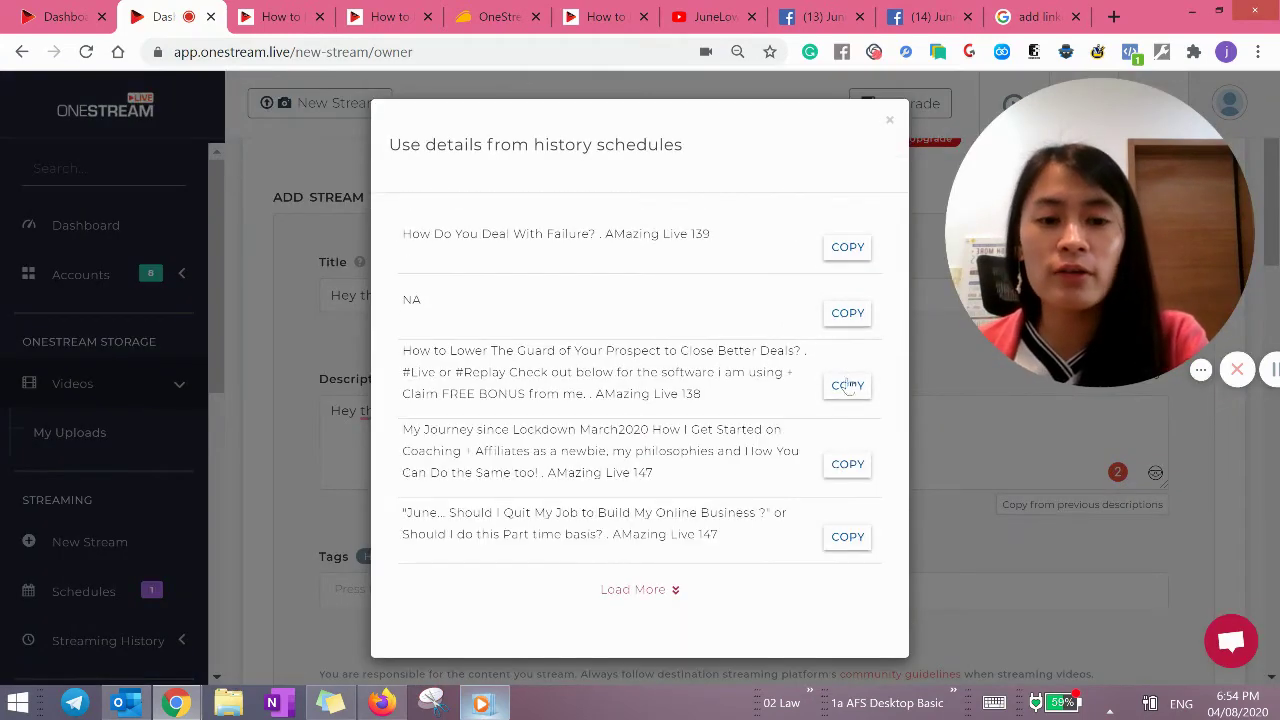
pyautogui.click(848, 386)
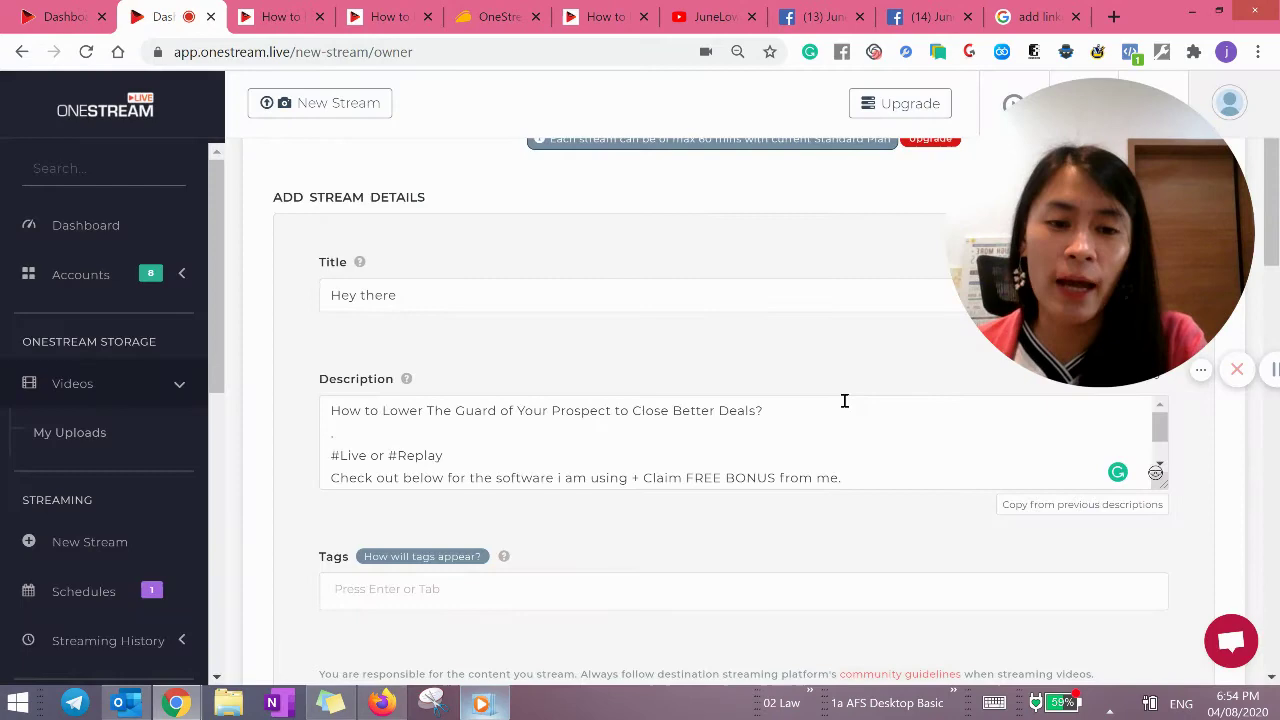
pyautogui.click(479, 442)
pyautogui.click(766, 409)
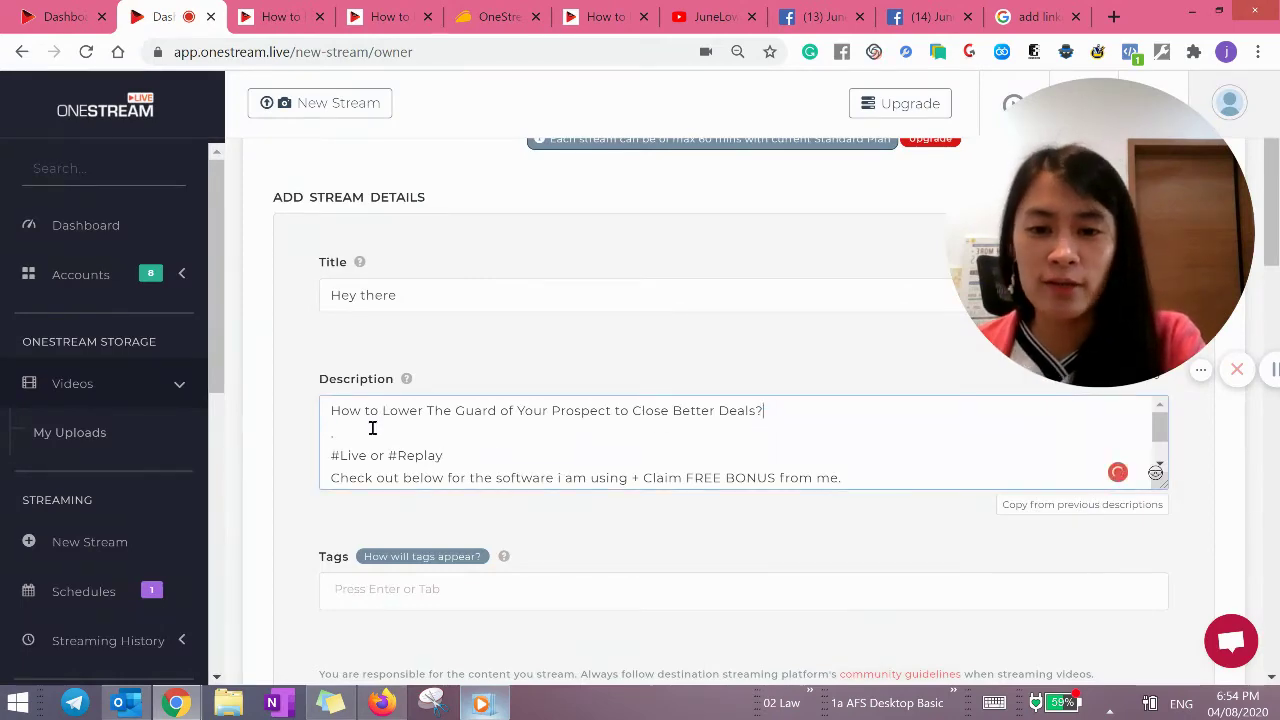
pyautogui.keyDown('shift'); pyautogui.click(323, 411); pyautogui.keyUp('shift')
# Try to open the Schedules page, but decline discarding the unsaved stream changes.
pyautogui.scroll(-5, 1276, 253)
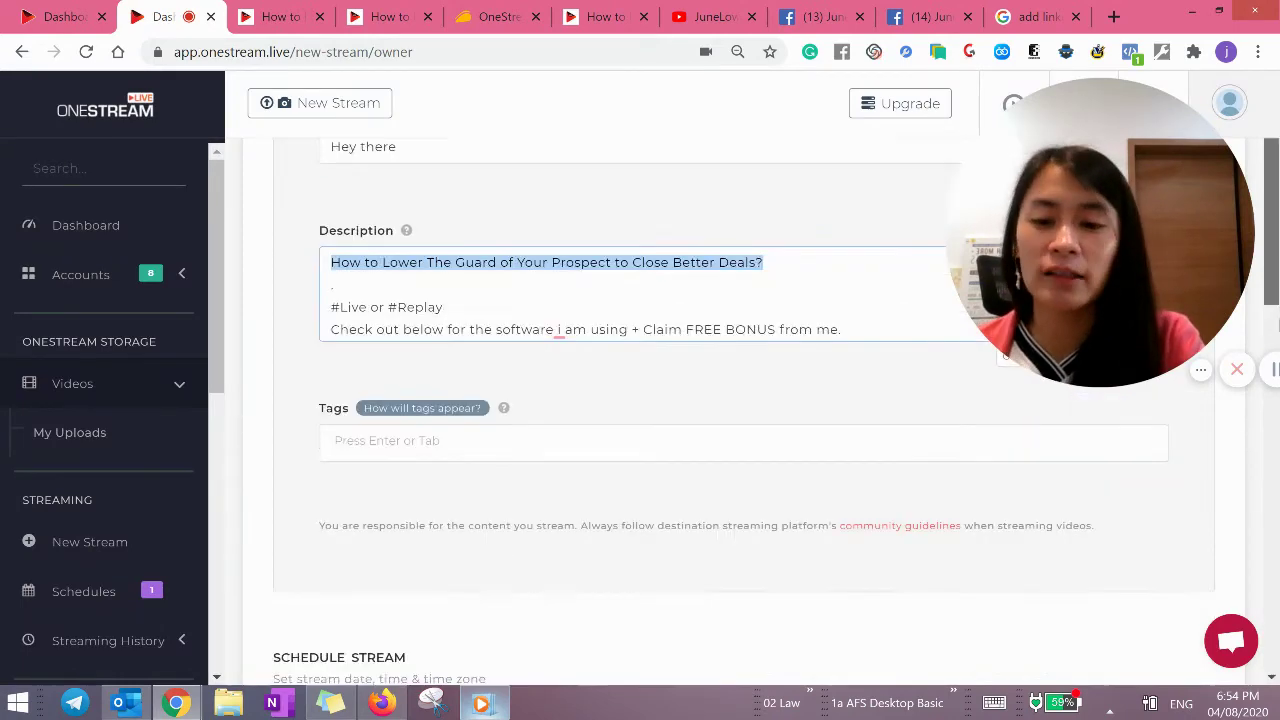
pyautogui.scroll(-1, 1276, 397)
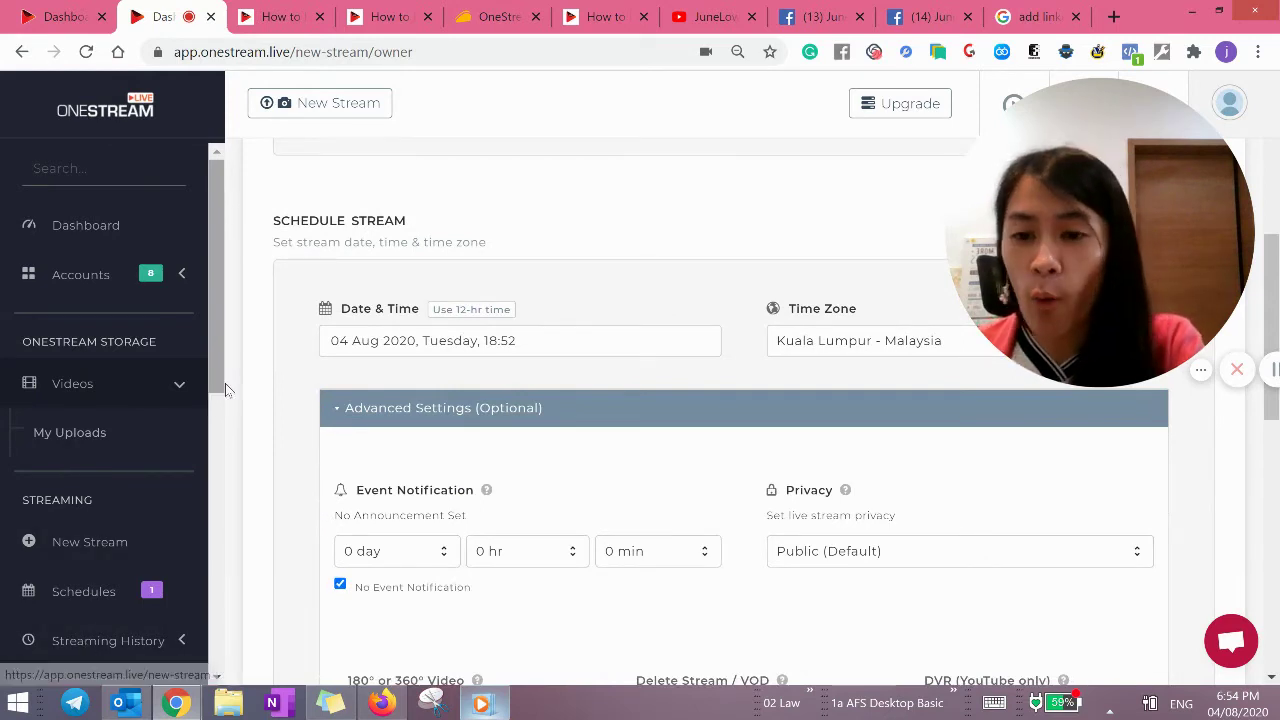
pyautogui.moveTo(225, 383); pyautogui.dragTo(225, 455)
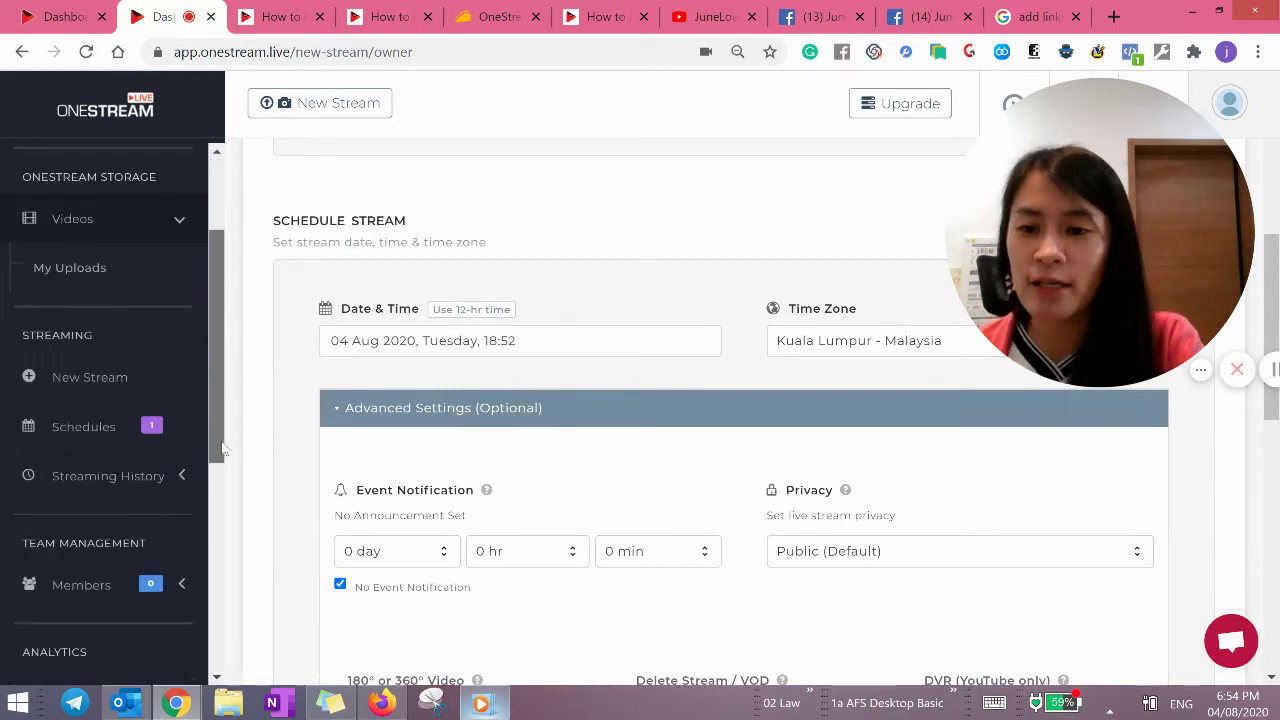
pyautogui.click(100, 441)
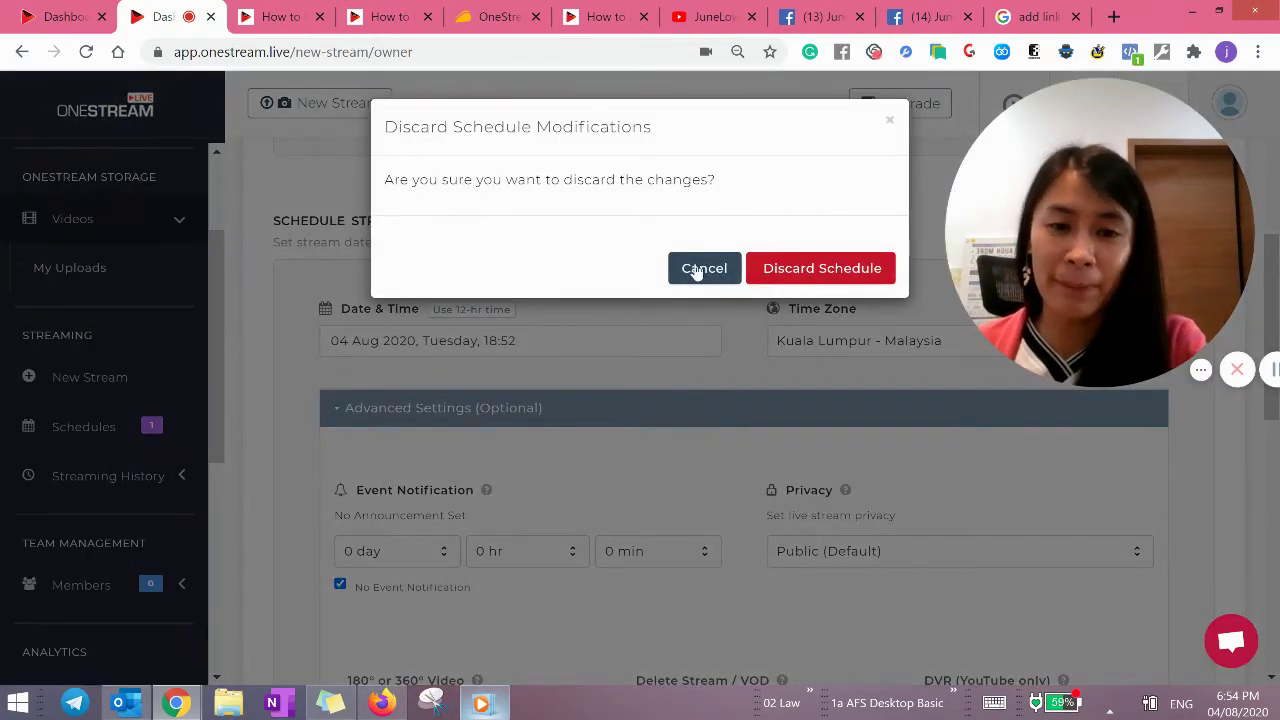
pyautogui.click(100, 525)
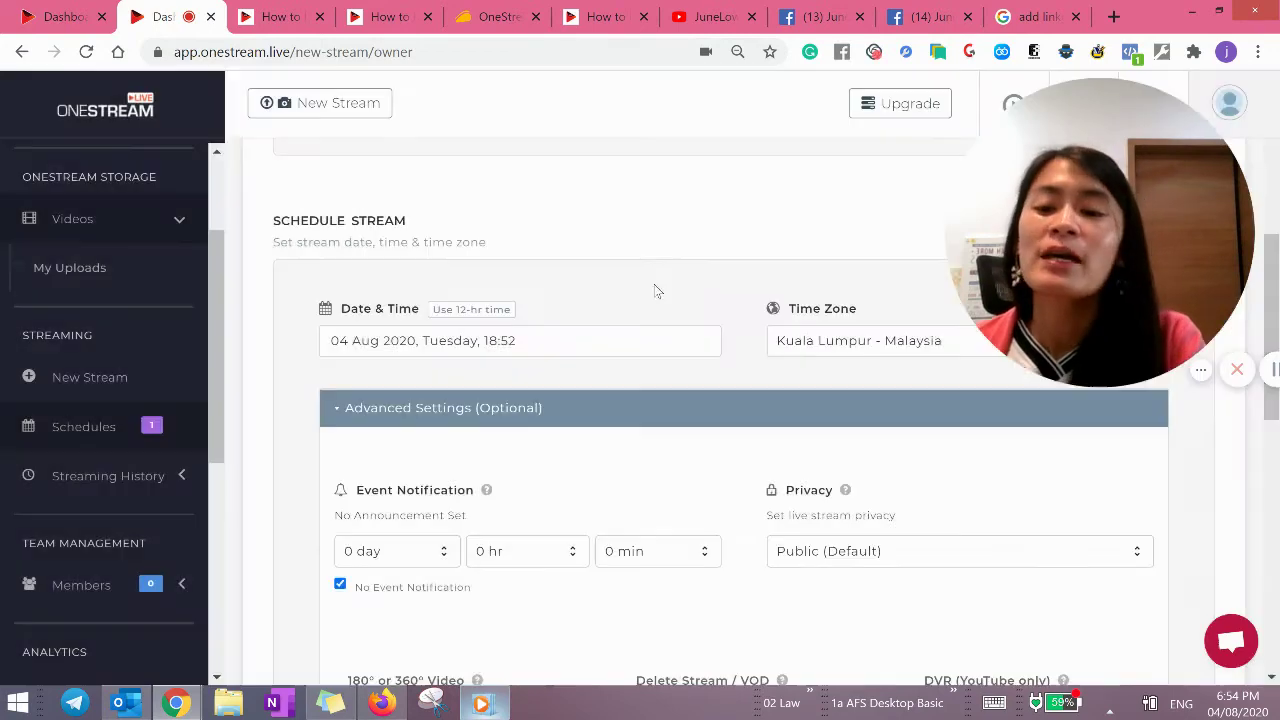
# Open Own Social Streams in the streaming history and discard the unsaved stream schedule.
pyautogui.click(133, 482)
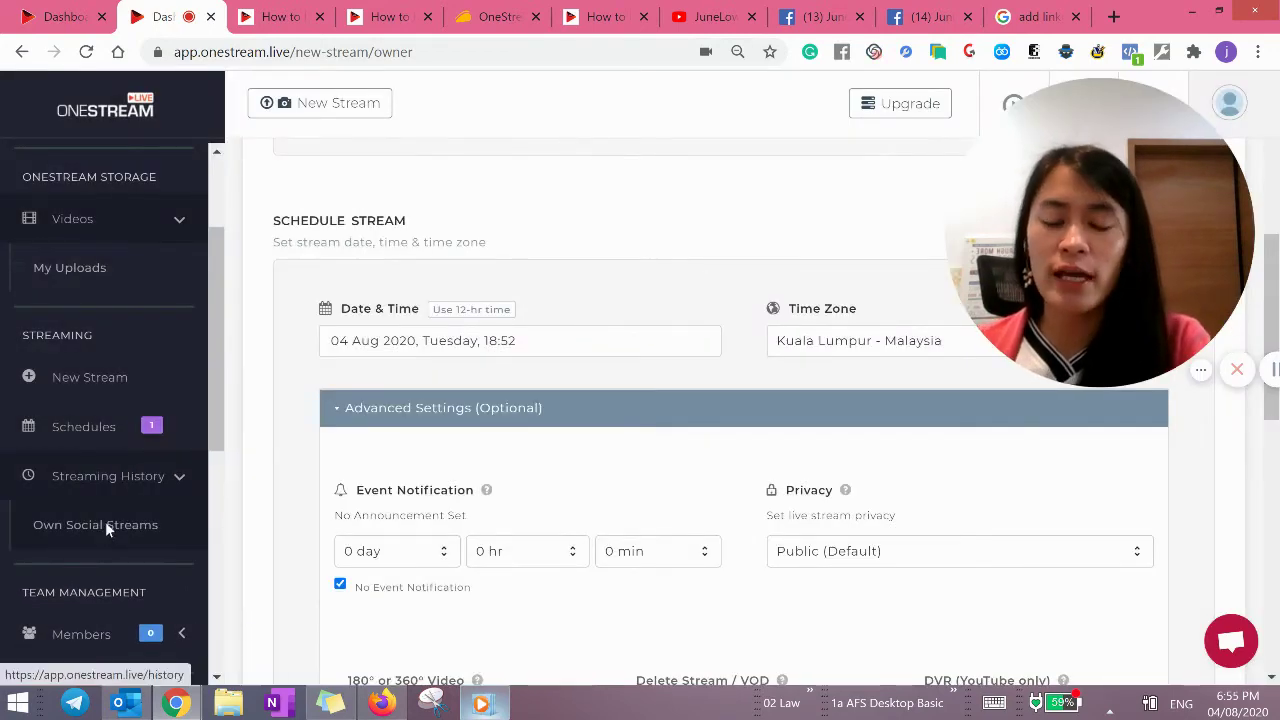
pyautogui.click(107, 526)
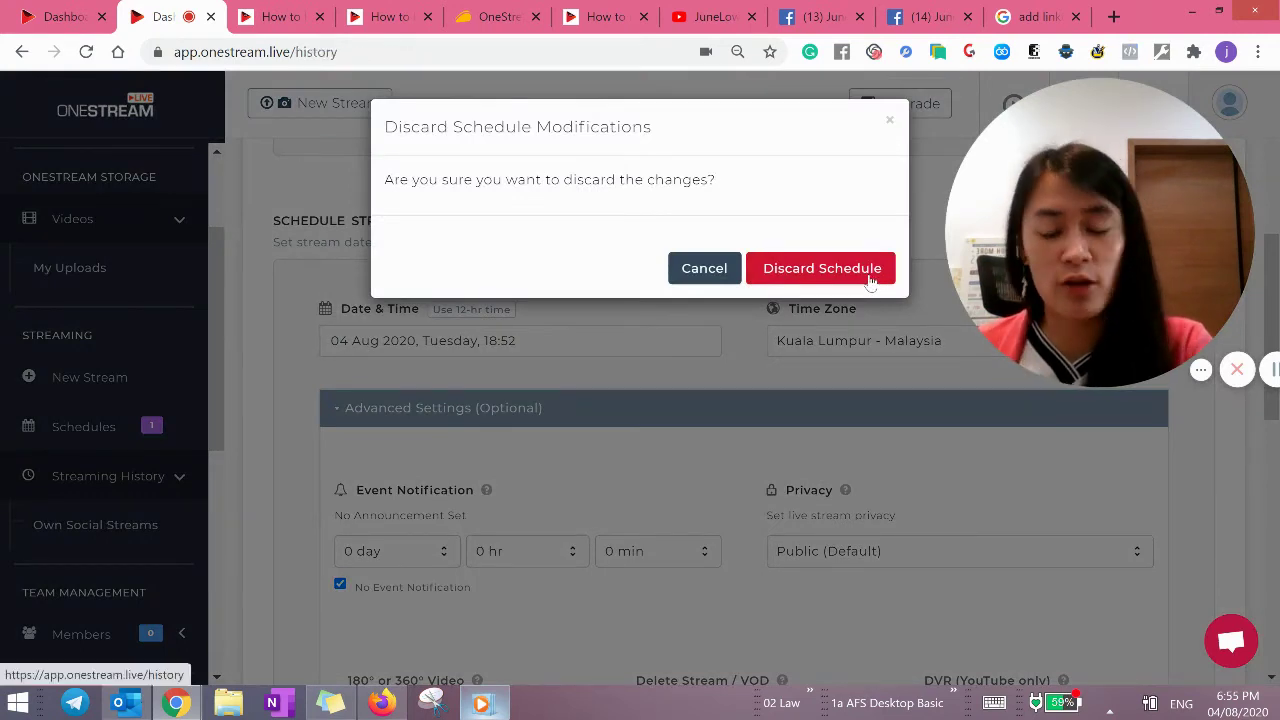
pyautogui.click(826, 282)
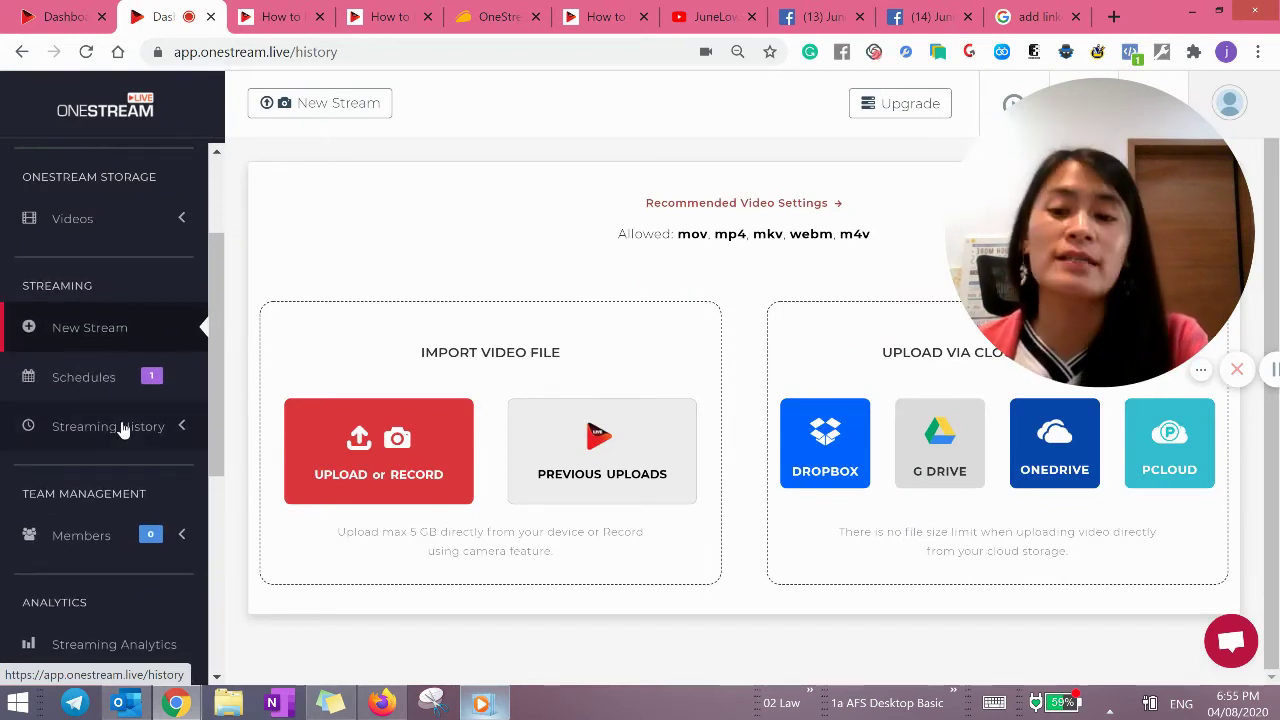
# Review the streaming history and highlight the Facebook group name of the first streamed video.
pyautogui.click(160, 428)
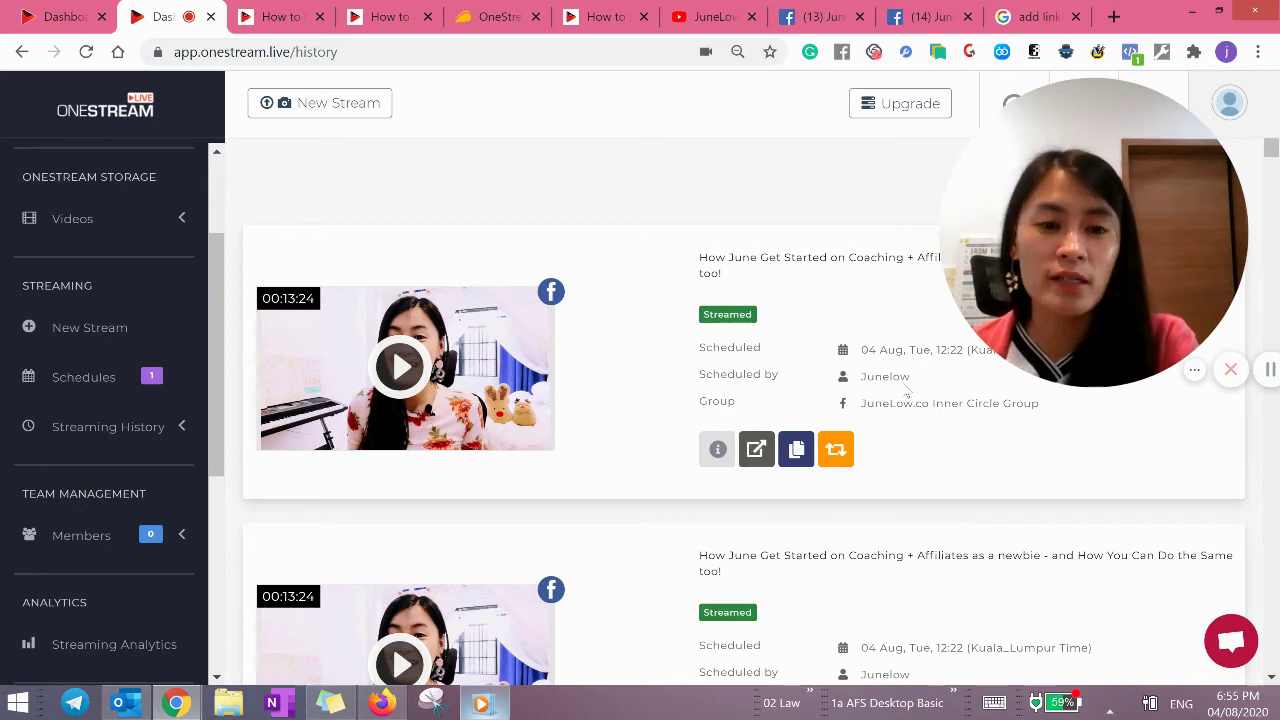
pyautogui.moveTo(857, 418); pyautogui.dragTo(1012, 415)
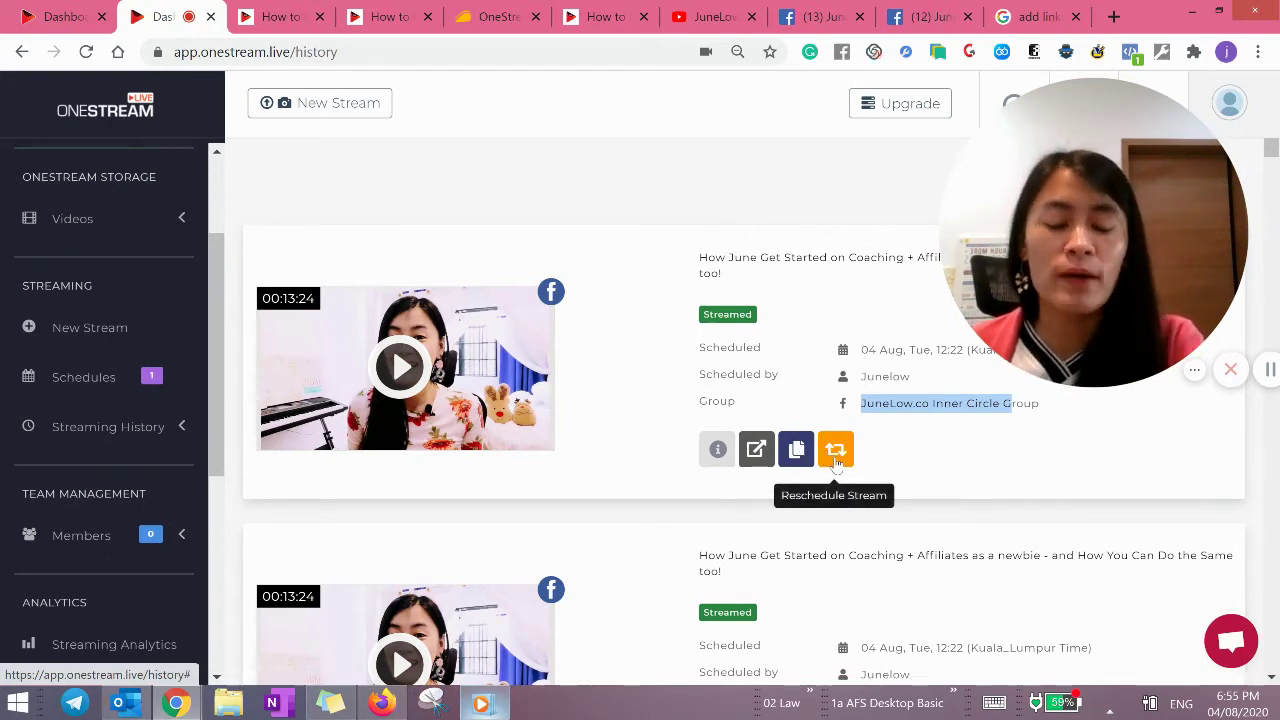
# Look through the streamed videos in the streaming history and expand Members under Team Management.
pyautogui.scroll(-3, 836, 450)
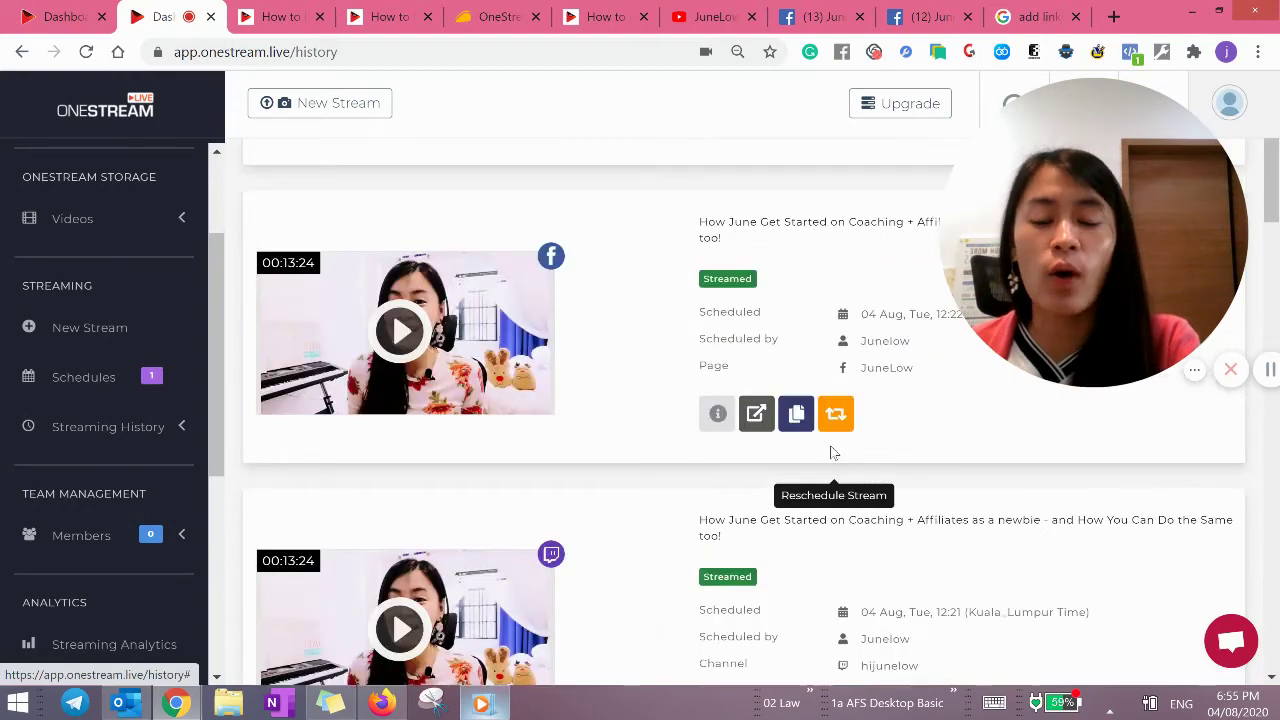
pyautogui.scroll(-2, 240, 500)
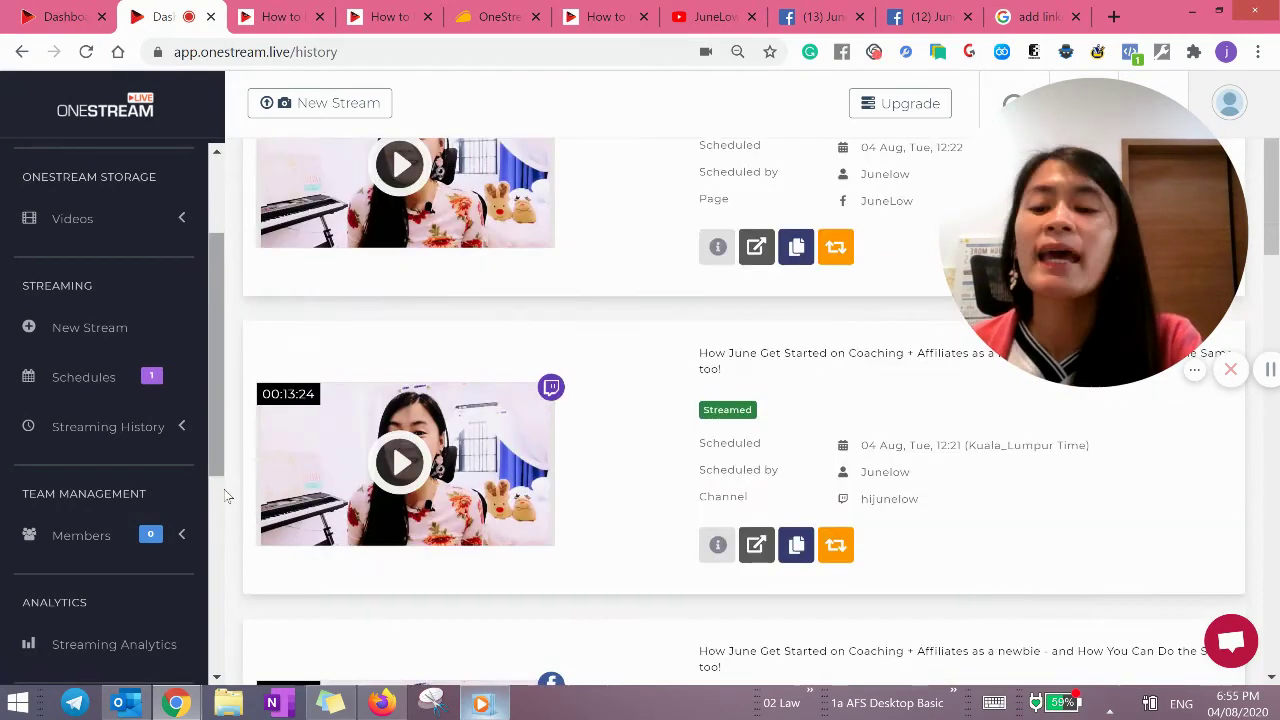
pyautogui.scroll(-1, 196, 482)
pyautogui.click(110, 470)
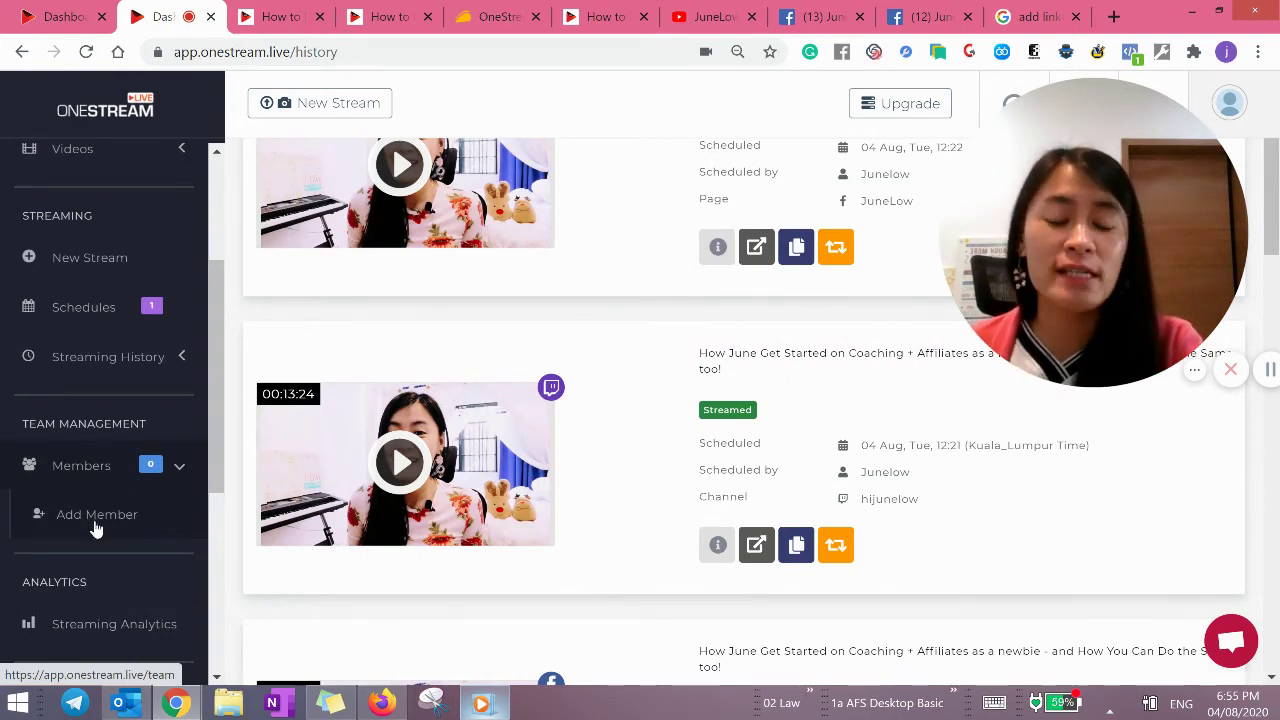
# Open Streaming Analytics and go to the chart of streaming share by platform.
pyautogui.scroll(-2, 150, 490)
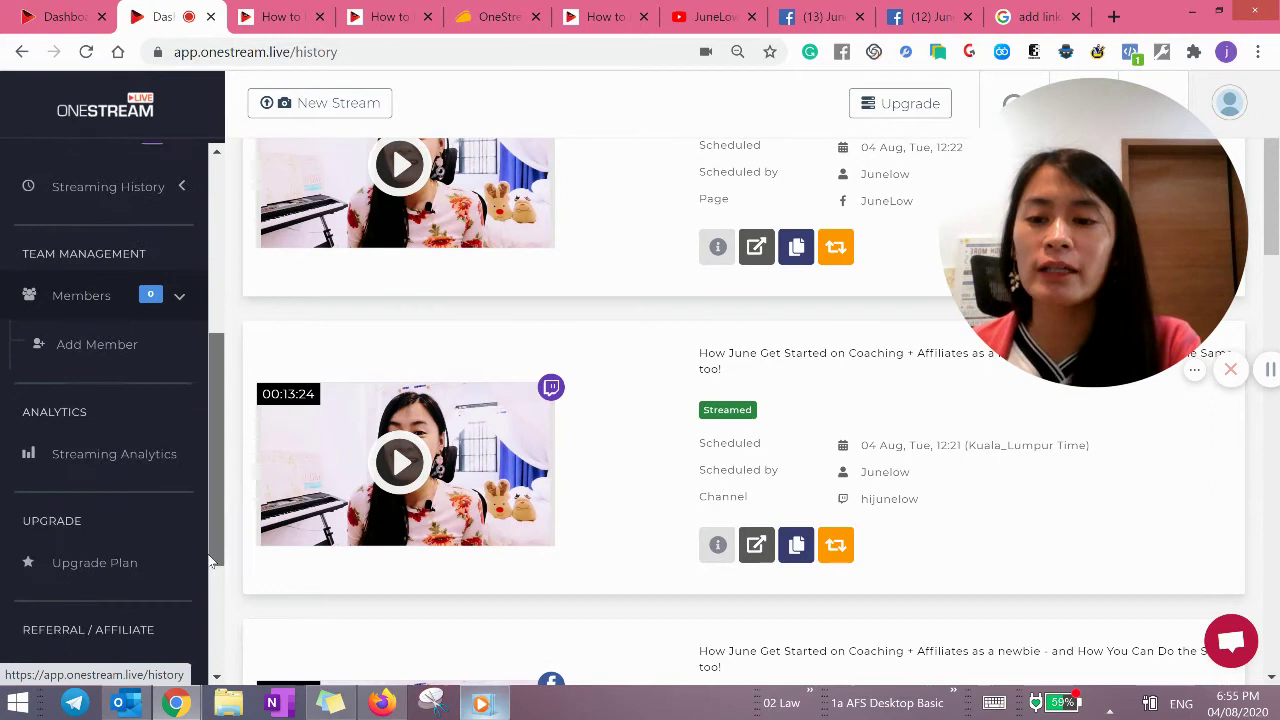
pyautogui.click(119, 425)
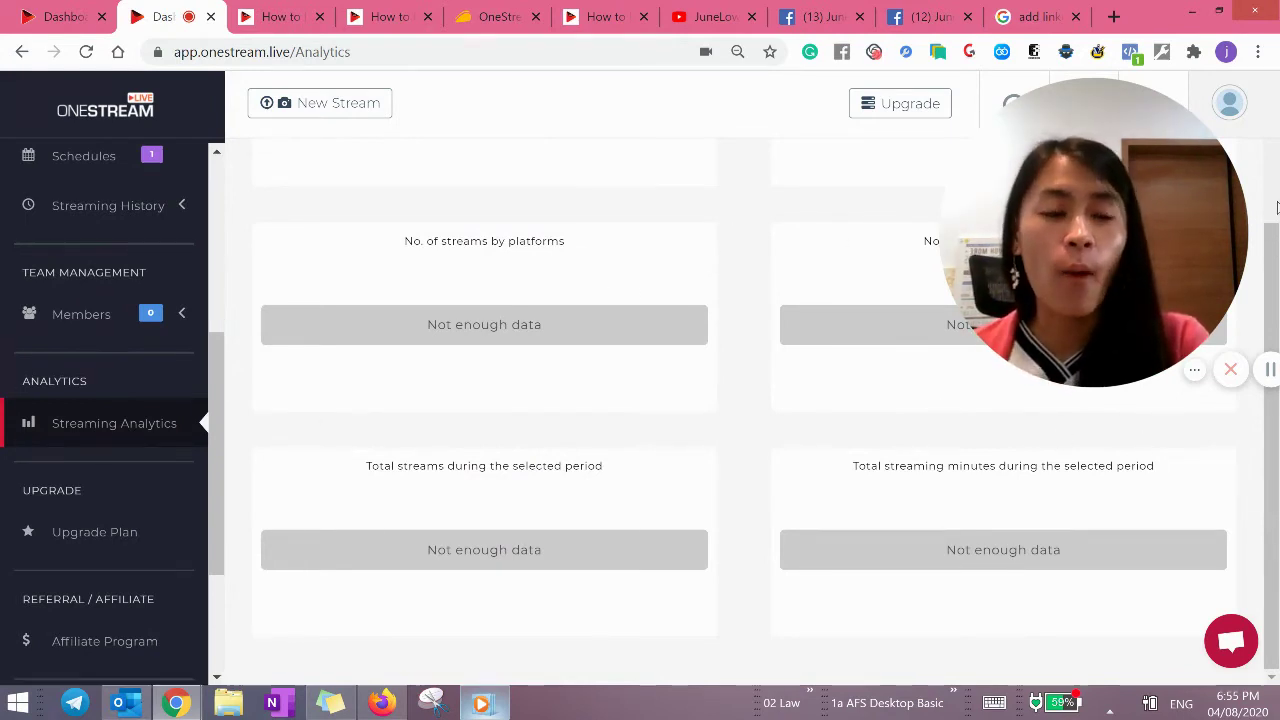
pyautogui.scroll(4, 1275, 203)
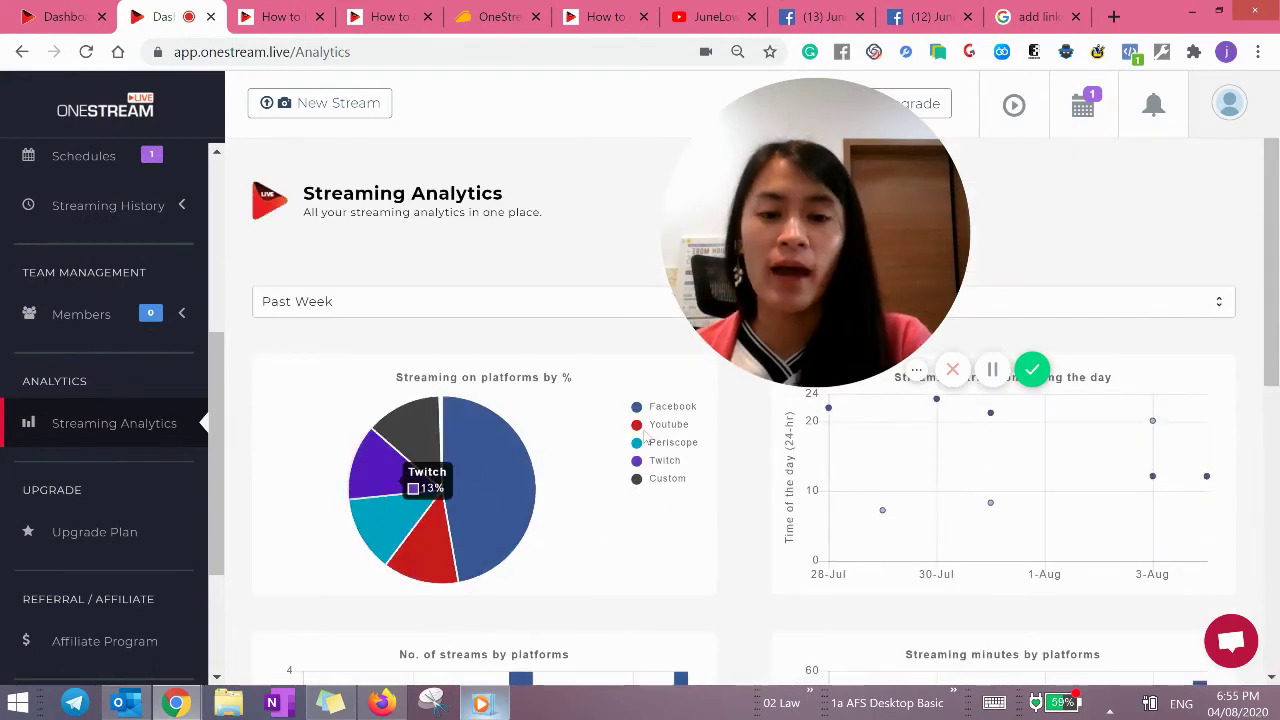
pyautogui.moveTo(817, 146); pyautogui.dragTo(909, 146)
# Choose Past Week as the analytics period and review the stream and streaming-minute charts.
pyautogui.click(600, 301)
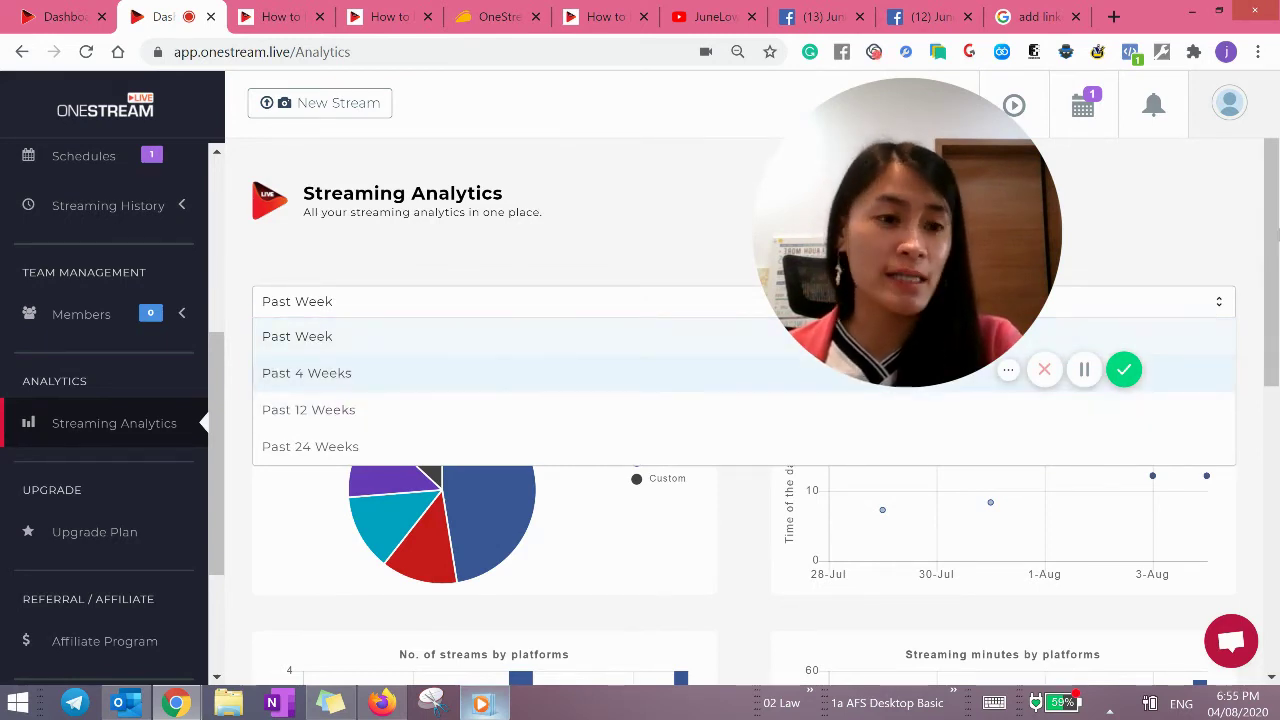
pyautogui.click(297, 336)
pyautogui.scroll(-5, 1276, 390)
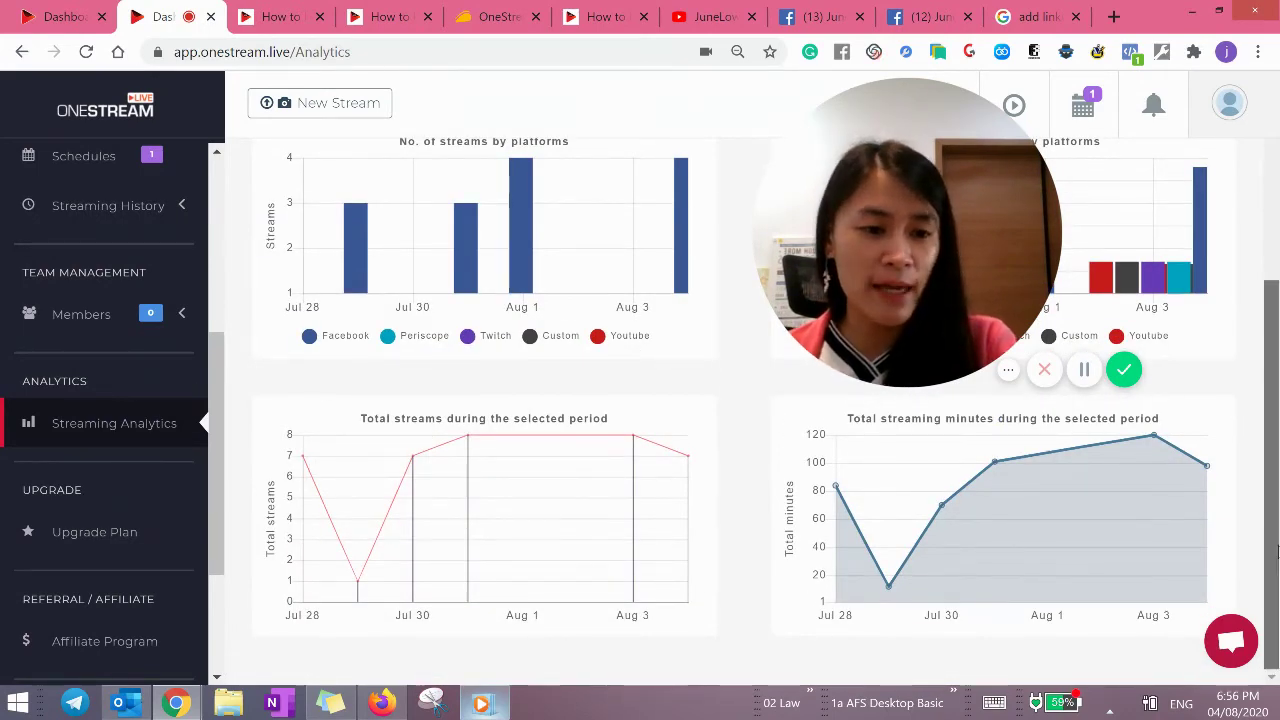
pyautogui.scroll(4, 1274, 410)
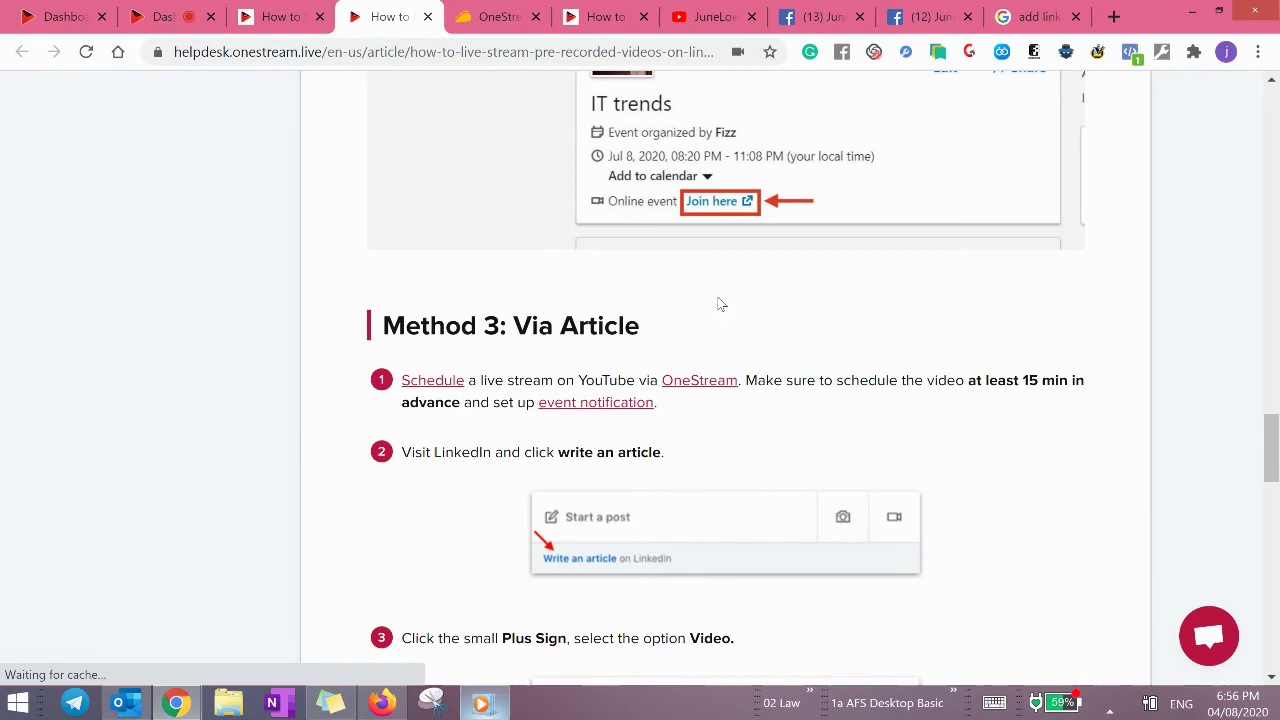
# Check the help article on live streaming recorded video to Instagram and return to Streaming Analytics.
pyautogui.click(296, 8)
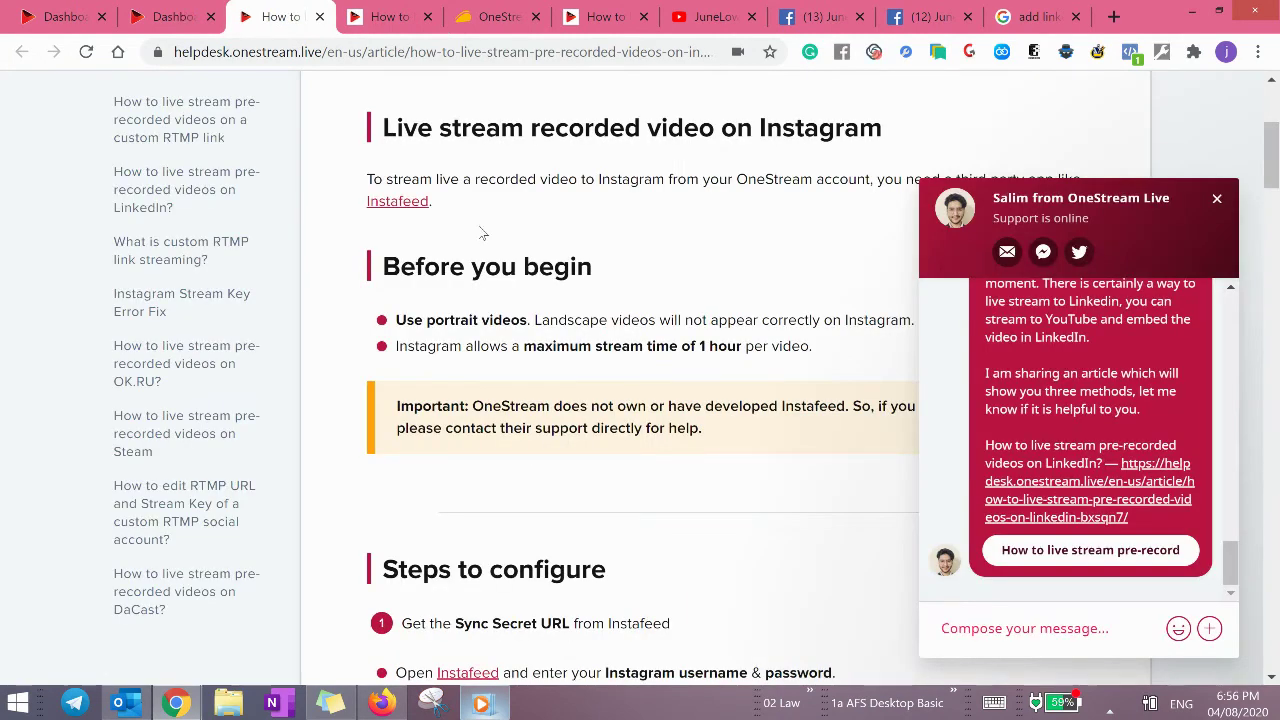
pyautogui.scroll(3, 481, 233)
pyautogui.click(180, 16)
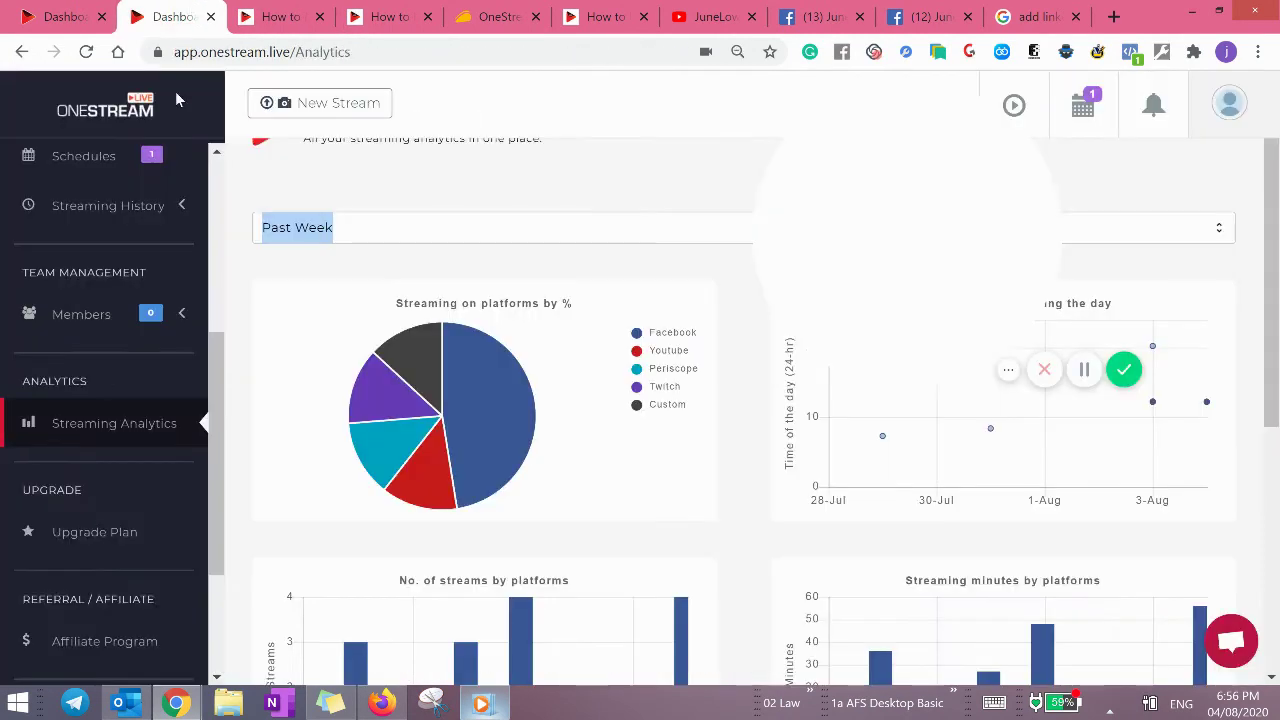
# Open the Upgrade Plan page and compare the features of the subscription plans.
pyautogui.click(110, 536)
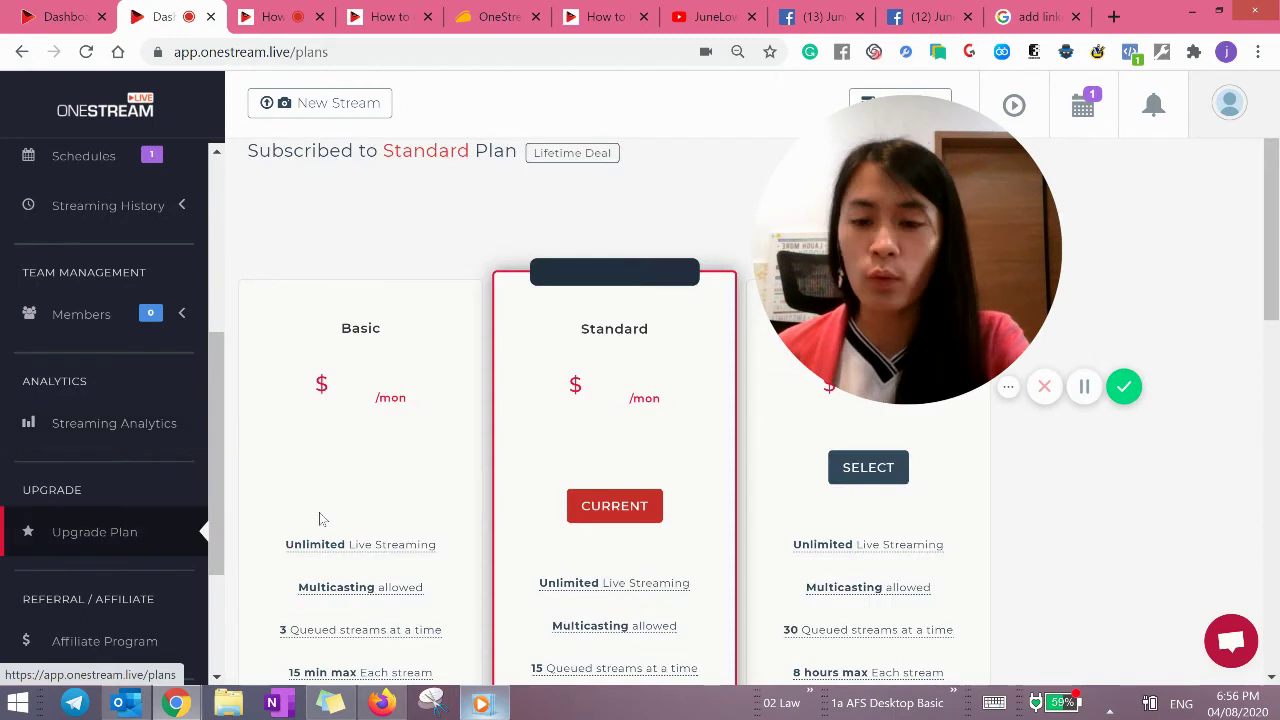
pyautogui.scroll(-2, 380, 486)
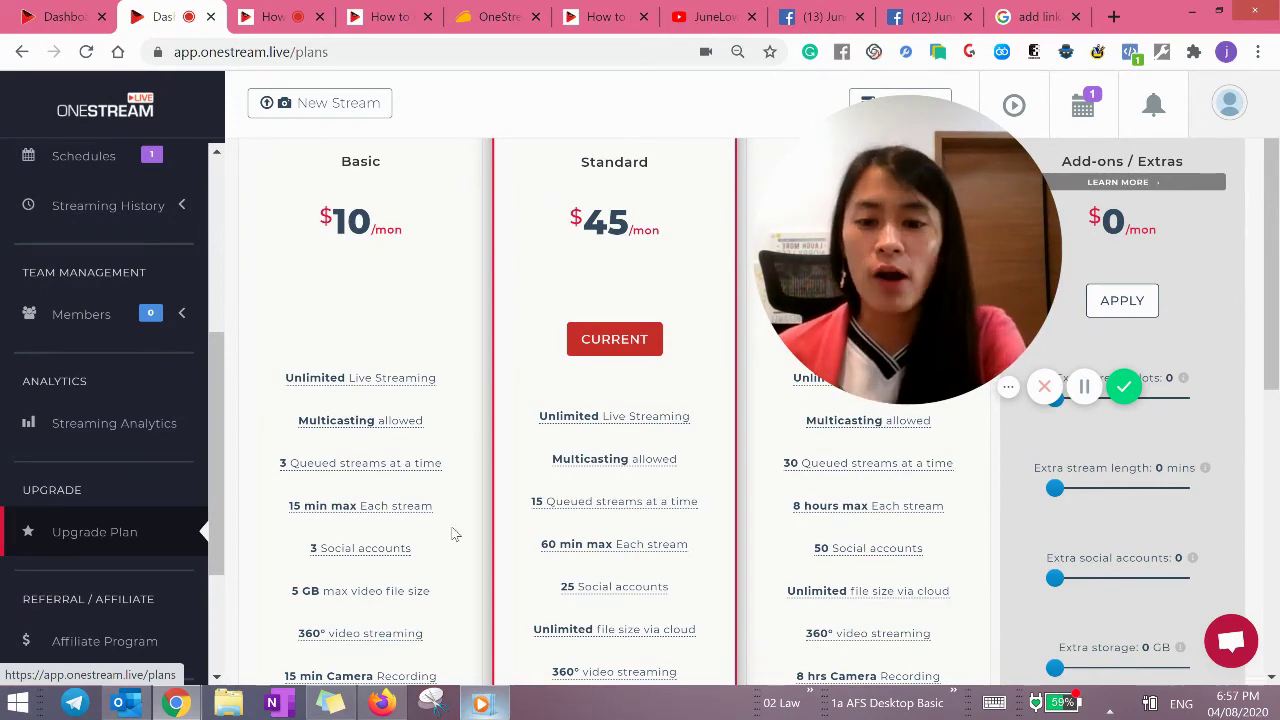
pyautogui.scroll(-3, 449, 468)
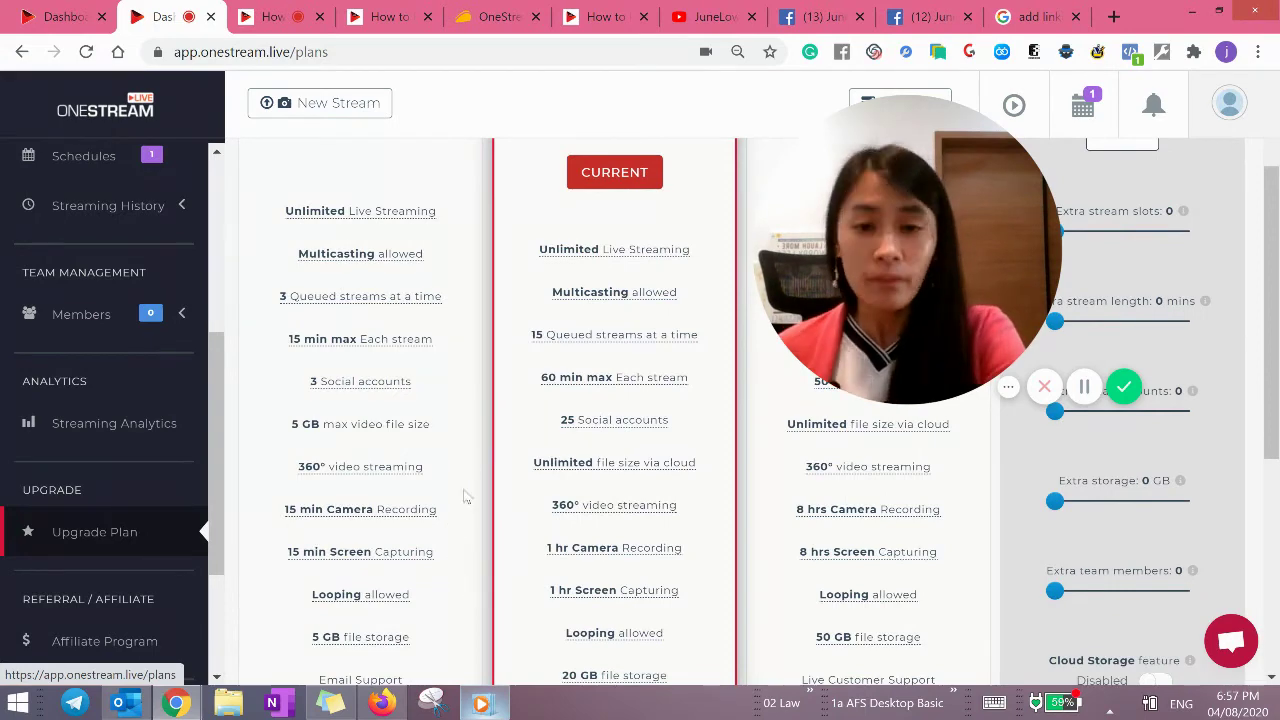
pyautogui.scroll(3, 449, 484)
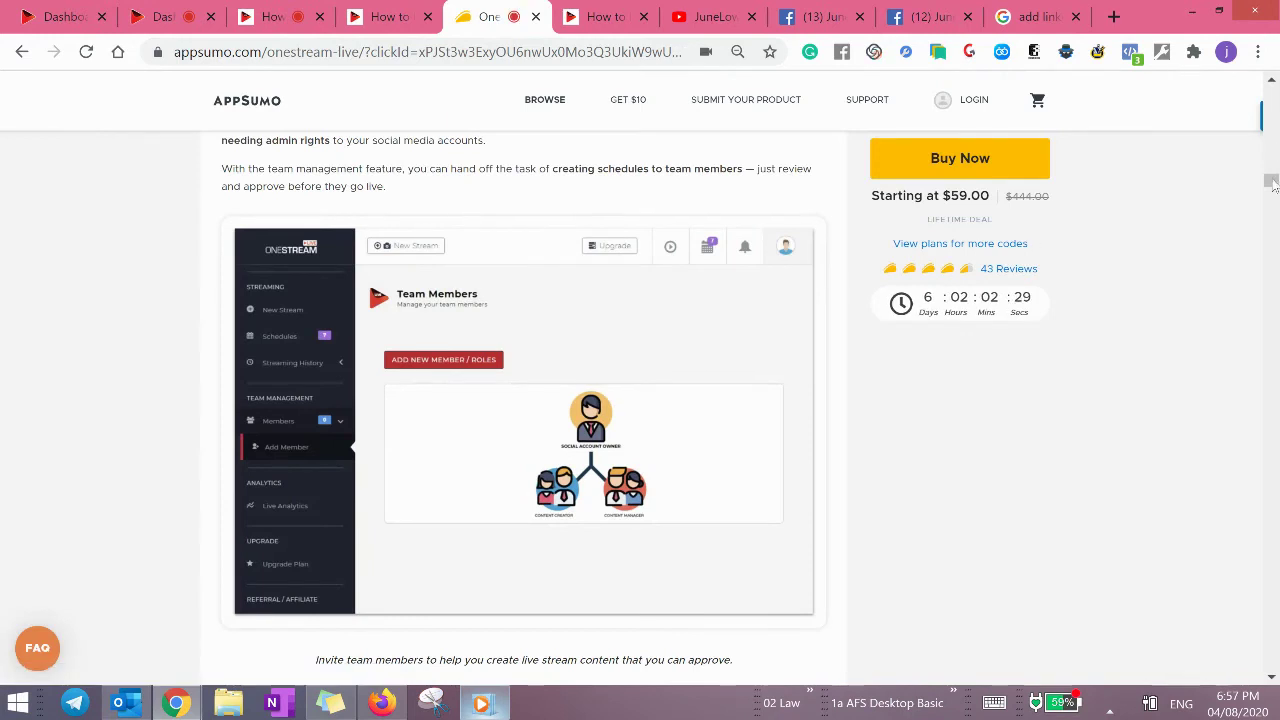
# Find the one-time purchase plan comparison on the AppSumo deal page for OneStream Live.
pyautogui.scroll(5, 679, 330)
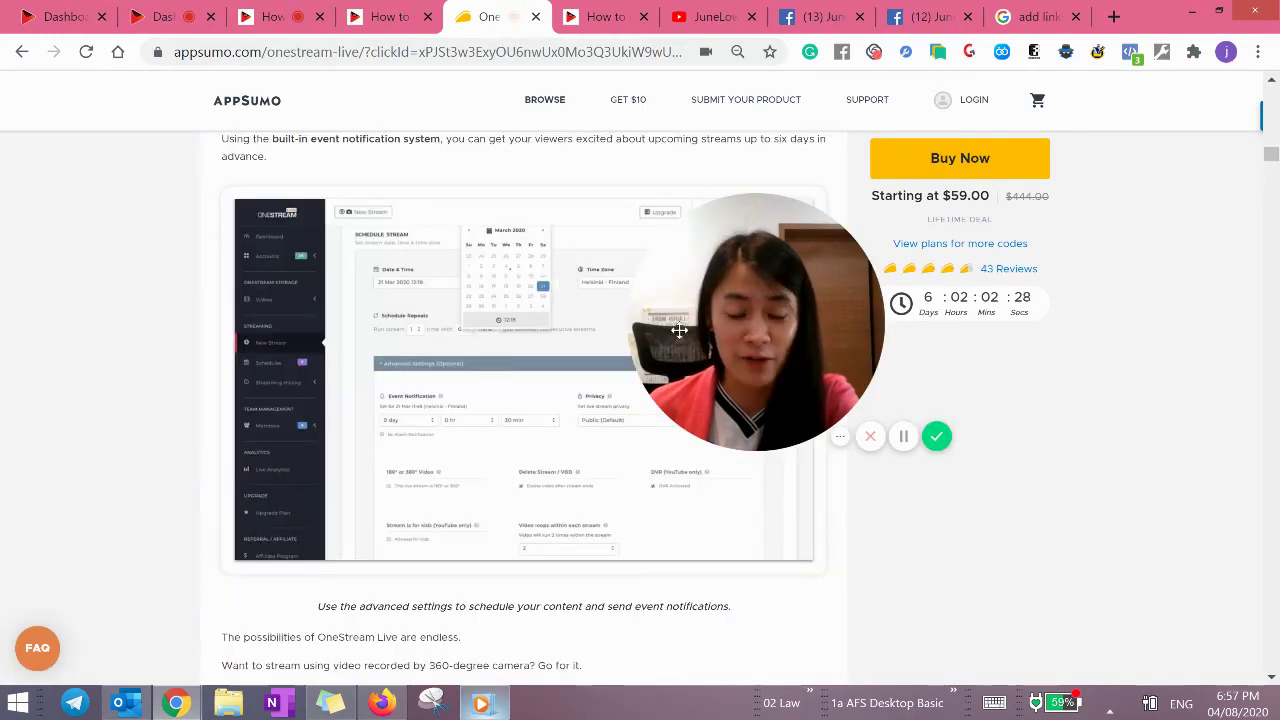
pyautogui.moveTo(679, 330); pyautogui.dragTo(983, 343)
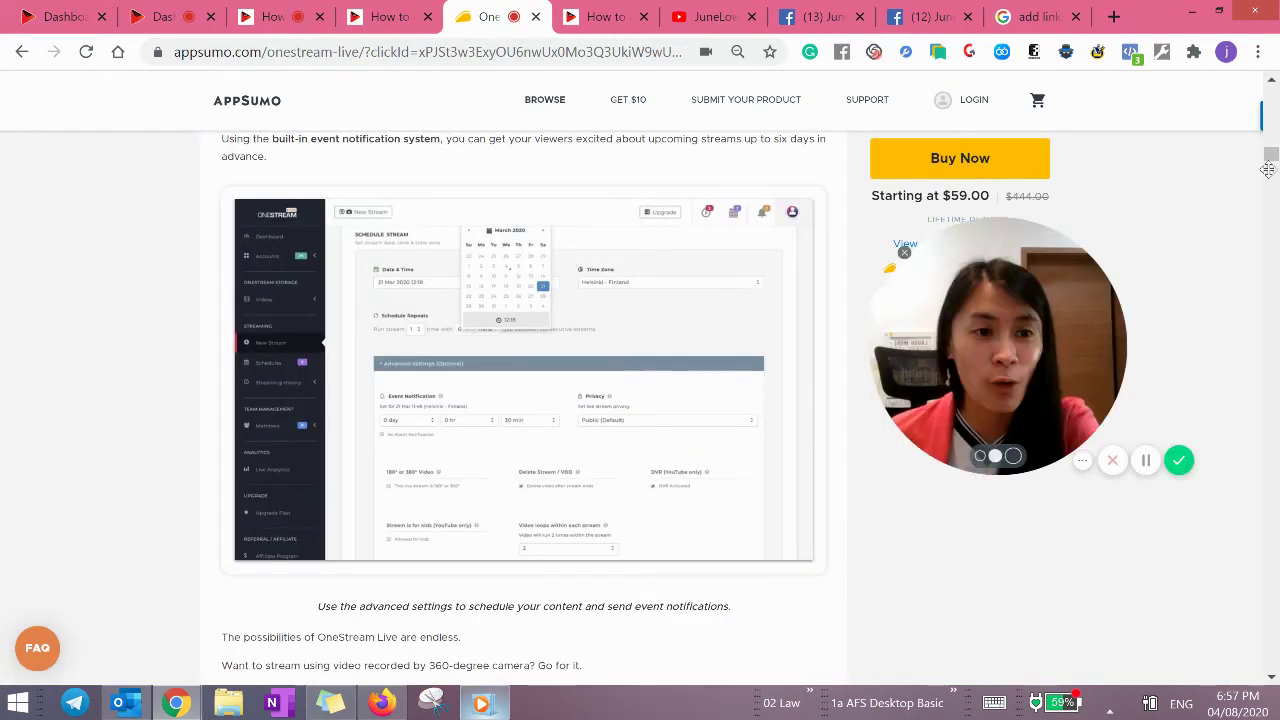
pyautogui.moveTo(1095, 344); pyautogui.dragTo(1226, 204)
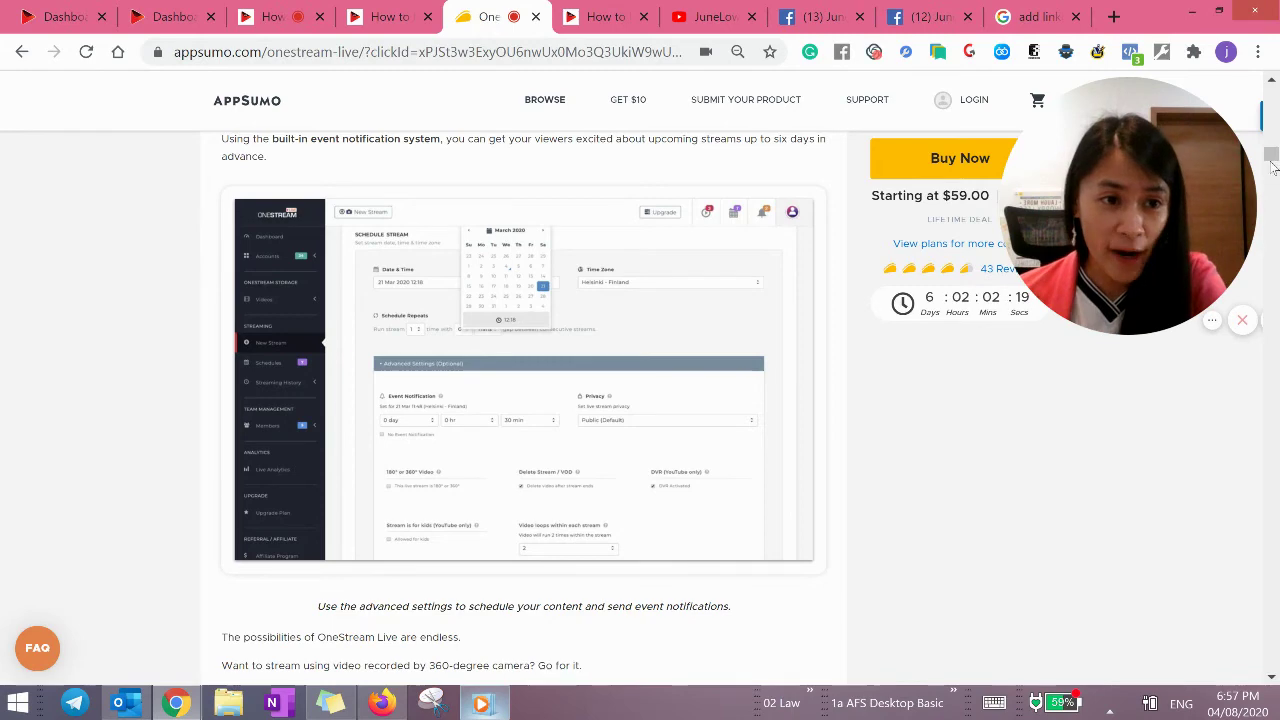
pyautogui.moveTo(1272, 165); pyautogui.dragTo(1274, 210)
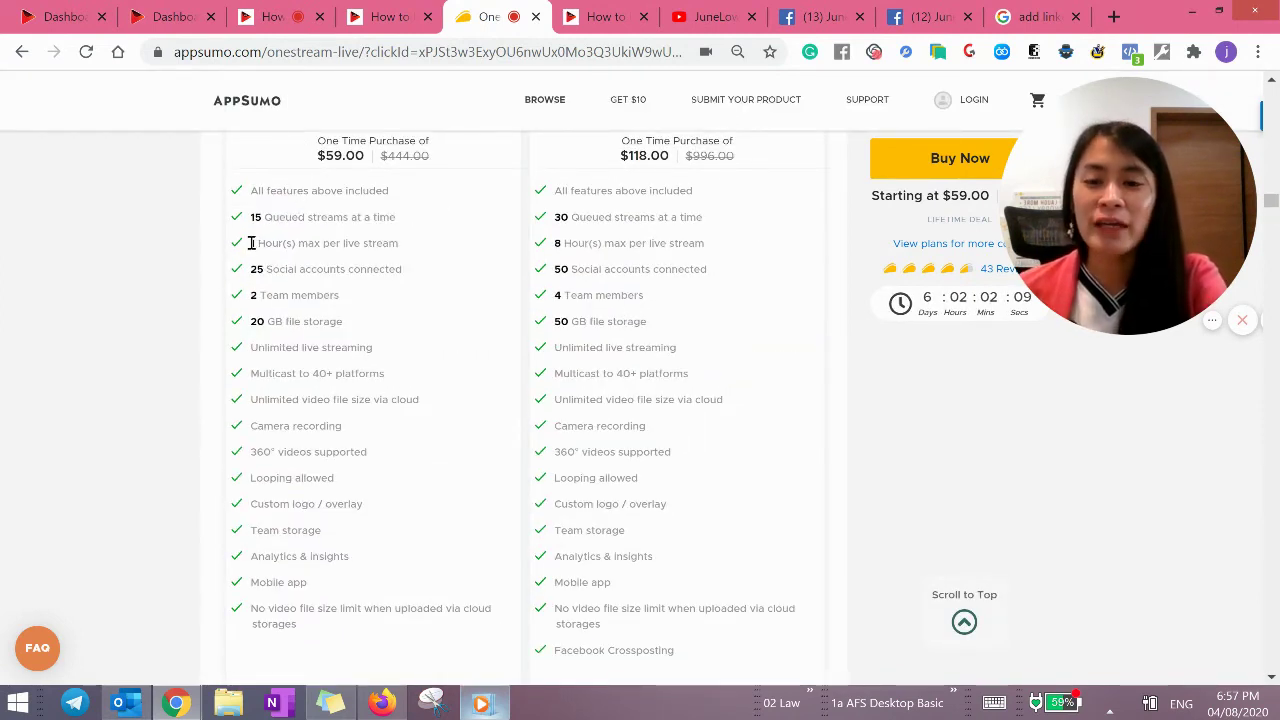
# Highlight the $59 plan's limits on hours per live stream, connected social accounts and team members.
pyautogui.moveTo(250, 243); pyautogui.dragTo(393, 251)
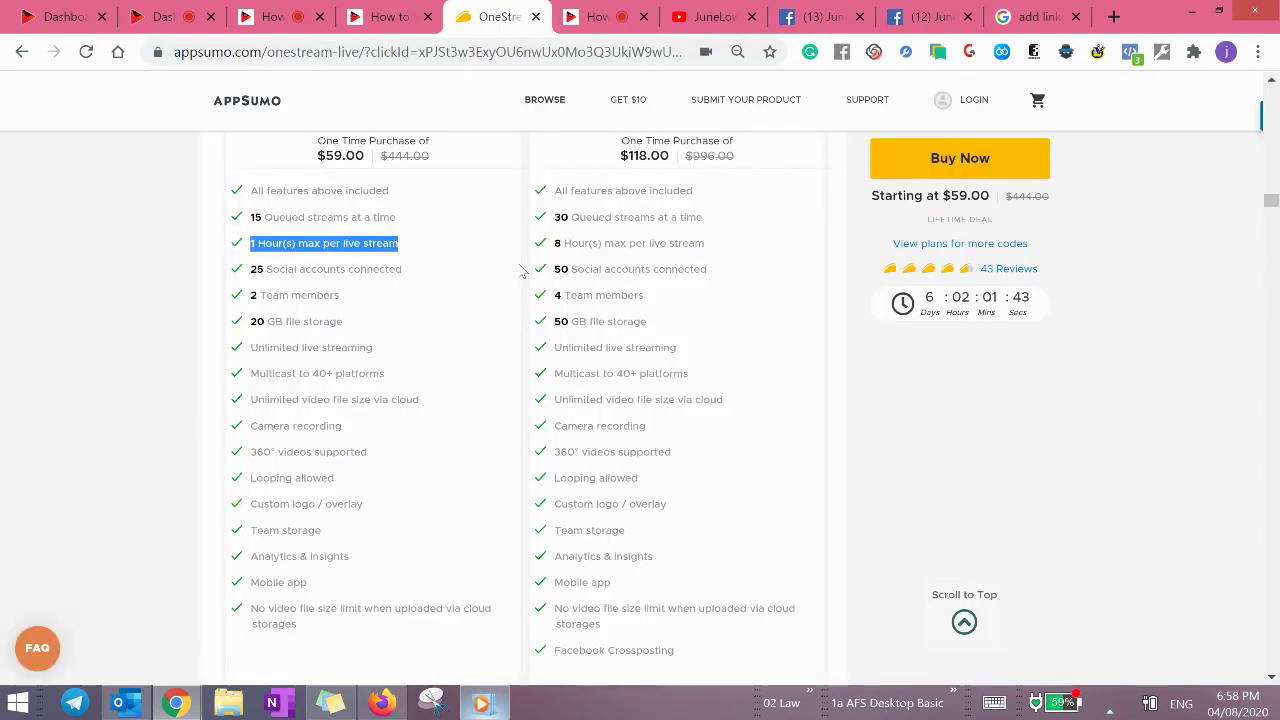
pyautogui.click(407, 256)
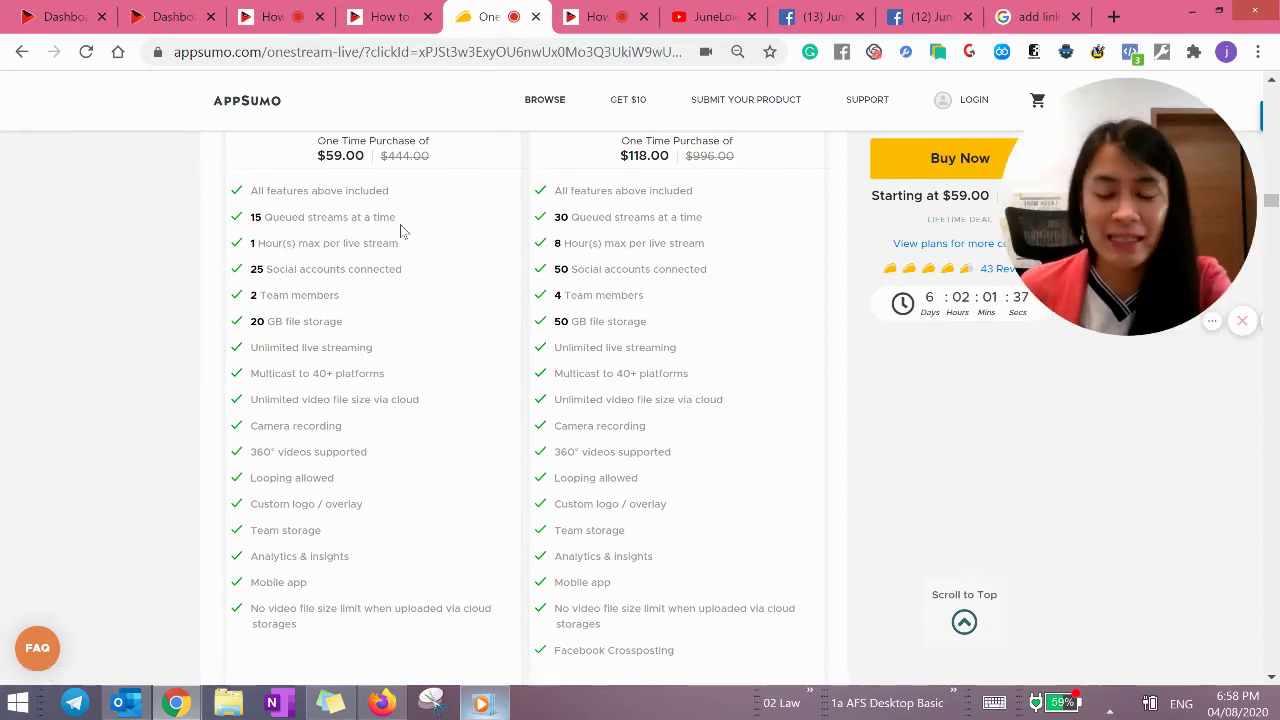
pyautogui.moveTo(402, 270); pyautogui.dragTo(268, 269)
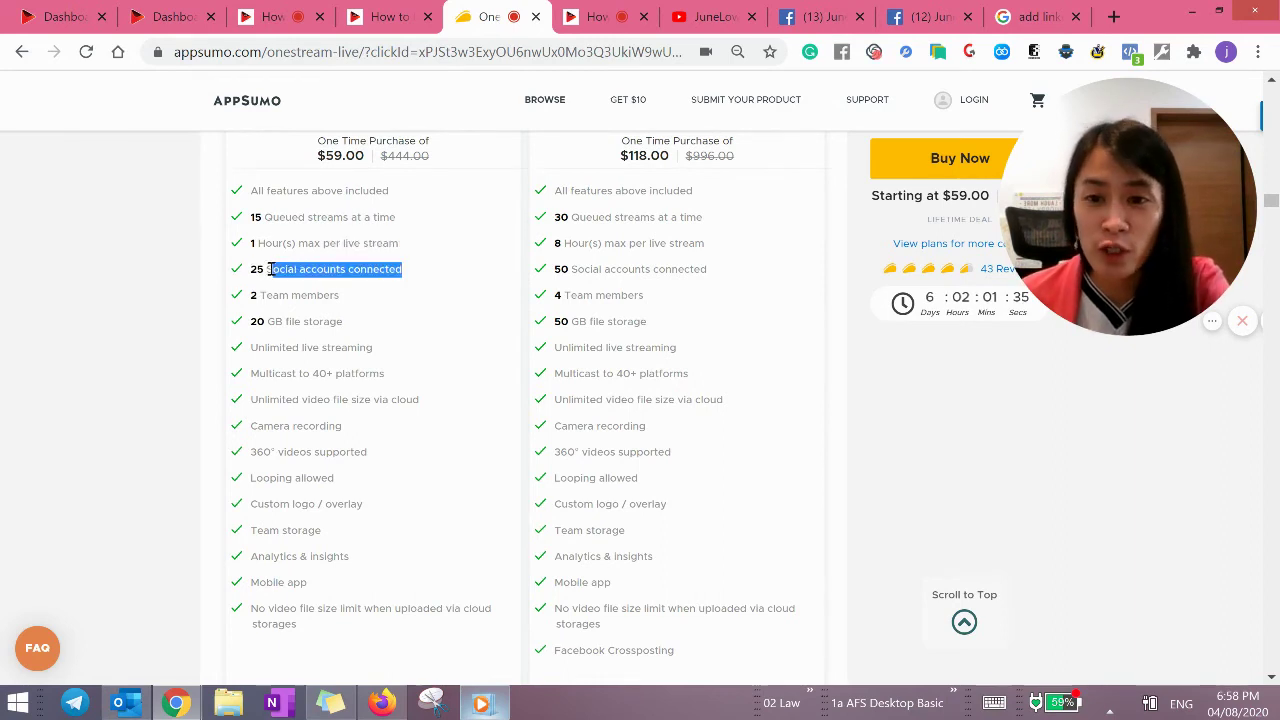
pyautogui.moveTo(341, 296); pyautogui.dragTo(248, 296)
pyautogui.click(400, 350)
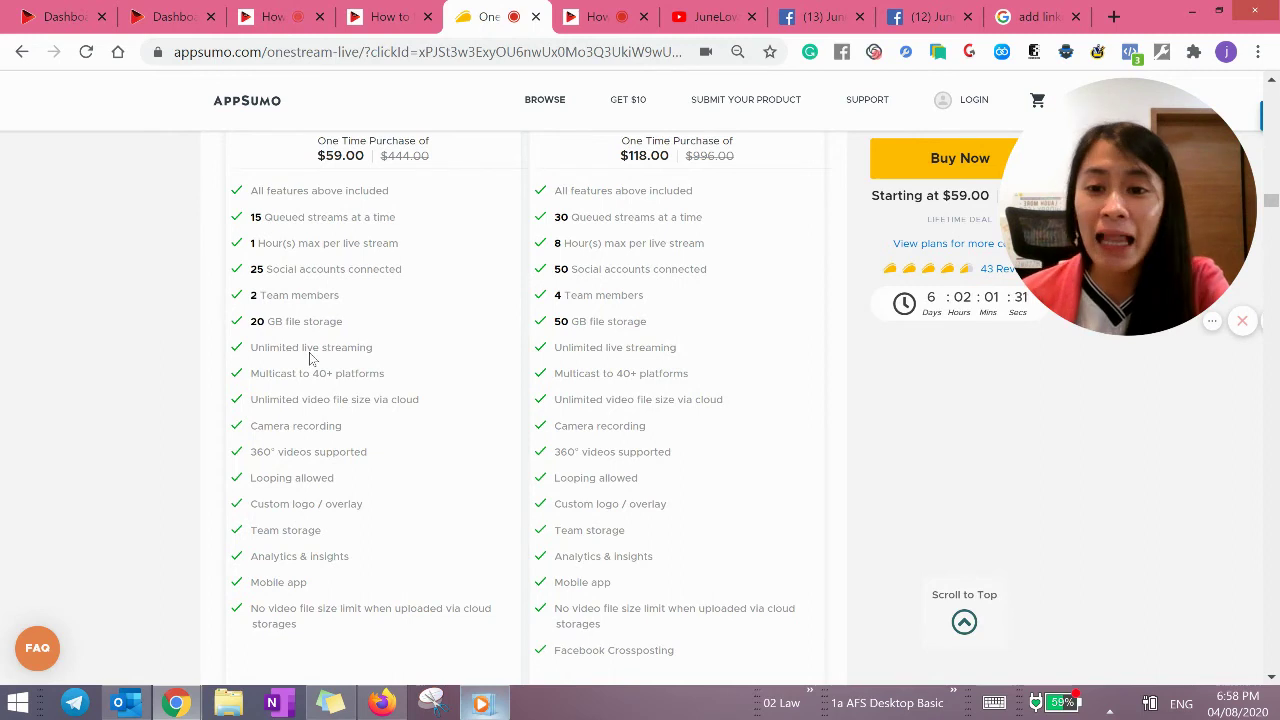
pyautogui.moveTo(304, 352); pyautogui.dragTo(389, 369)
pyautogui.click(389, 370)
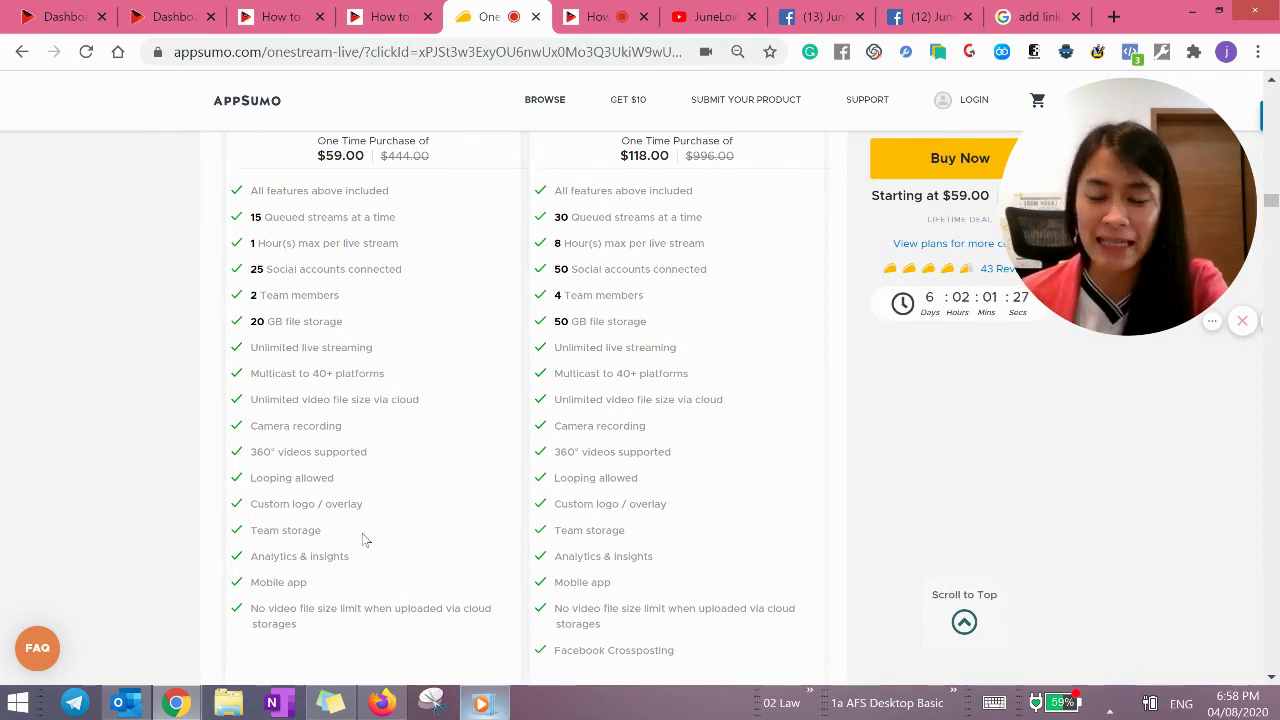
# Review the rest of the $59 plan's feature list and its price, down to the purchase options and reviews.
pyautogui.scroll(-2, 355, 605)
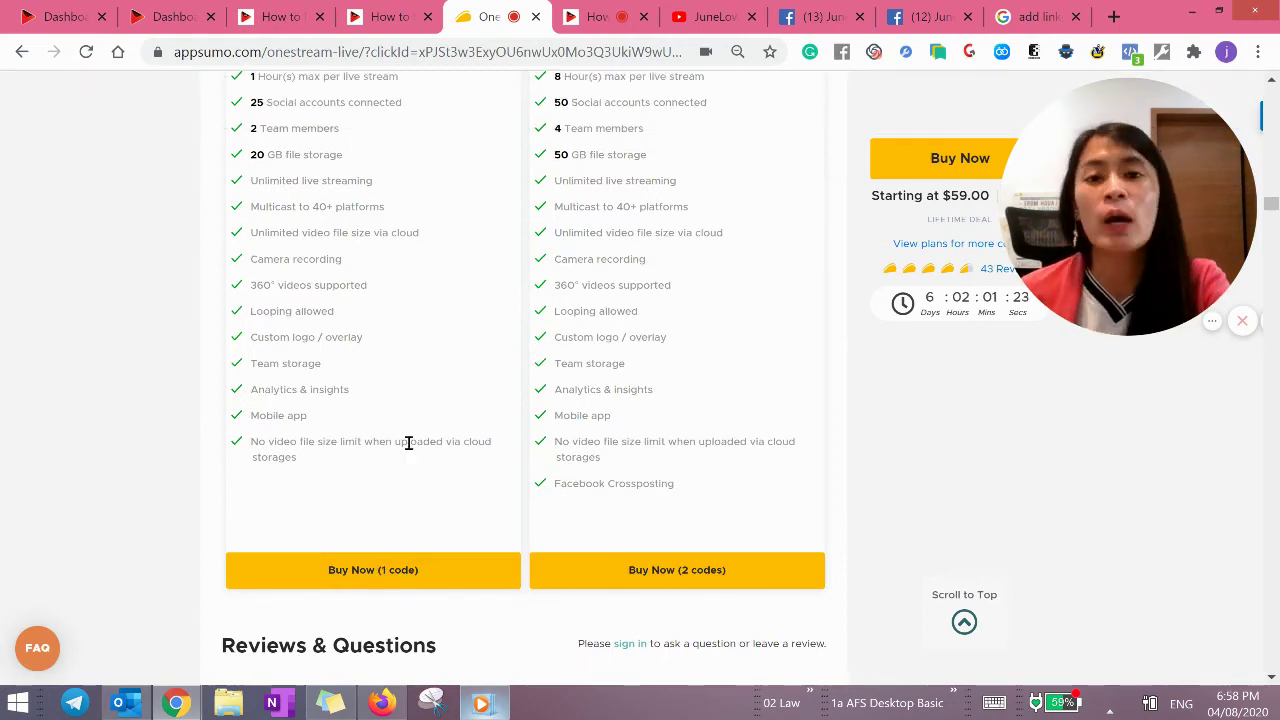
pyautogui.scroll(2, 424, 341)
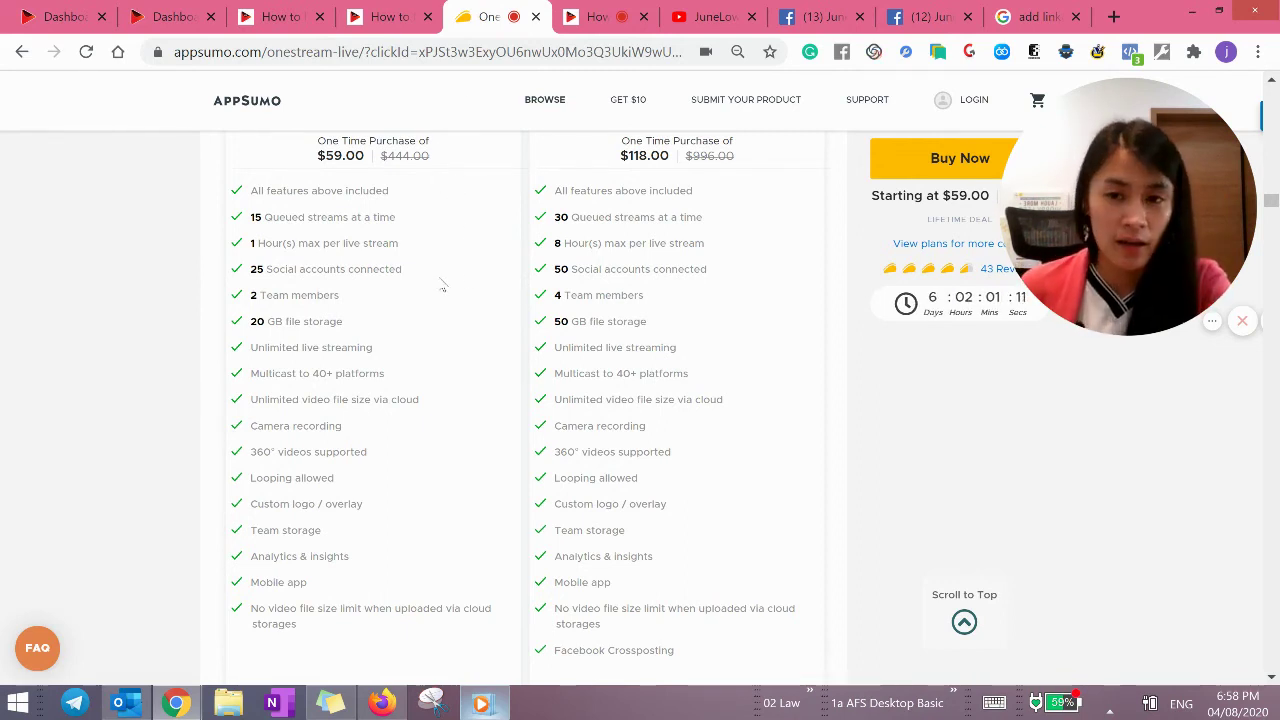
pyautogui.moveTo(314, 155); pyautogui.dragTo(366, 157)
pyautogui.click(454, 314)
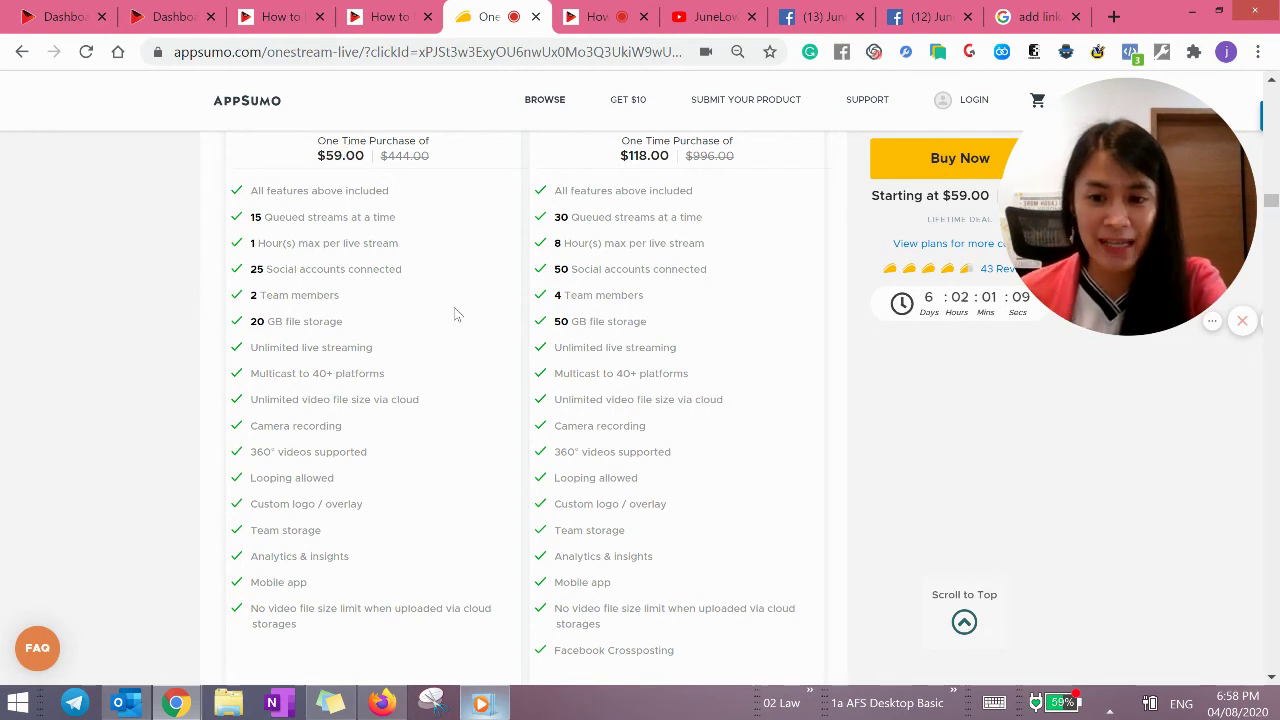
pyautogui.scroll(-3, 454, 314)
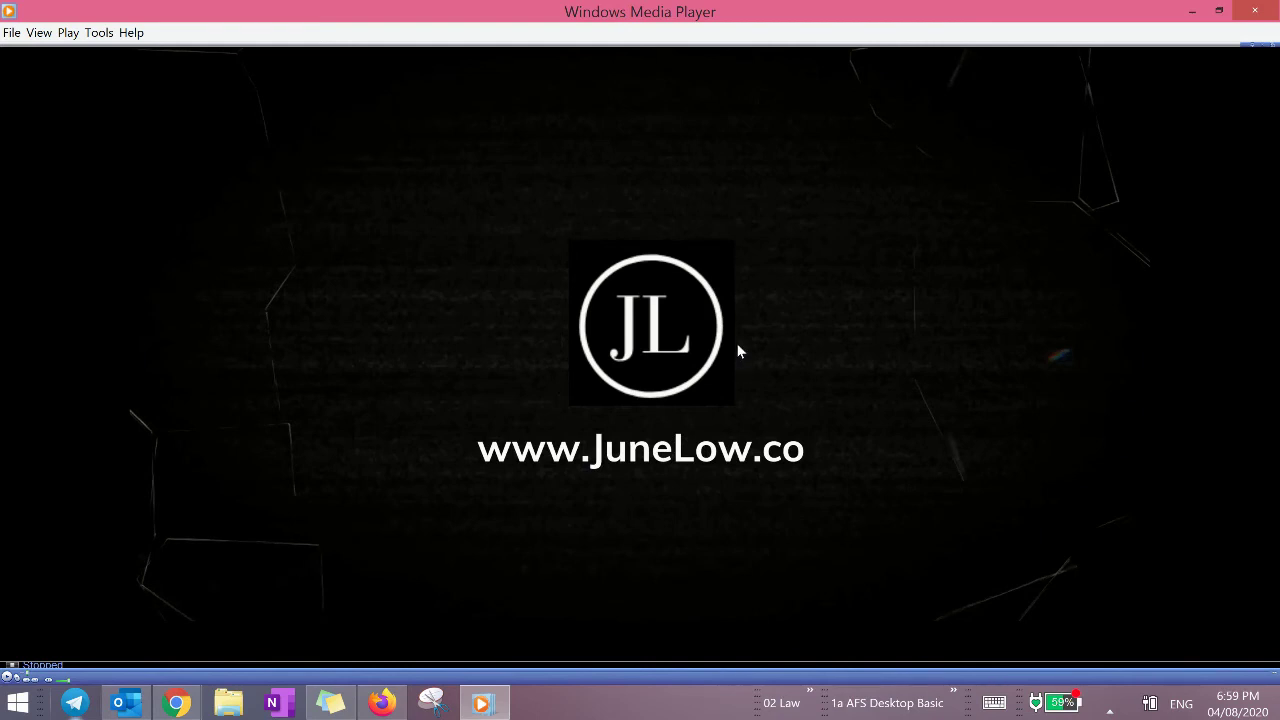
# Play the video in Windows Media Player and minimise the player.
pyautogui.click(8, 680)
pyautogui.click(1190, 10)
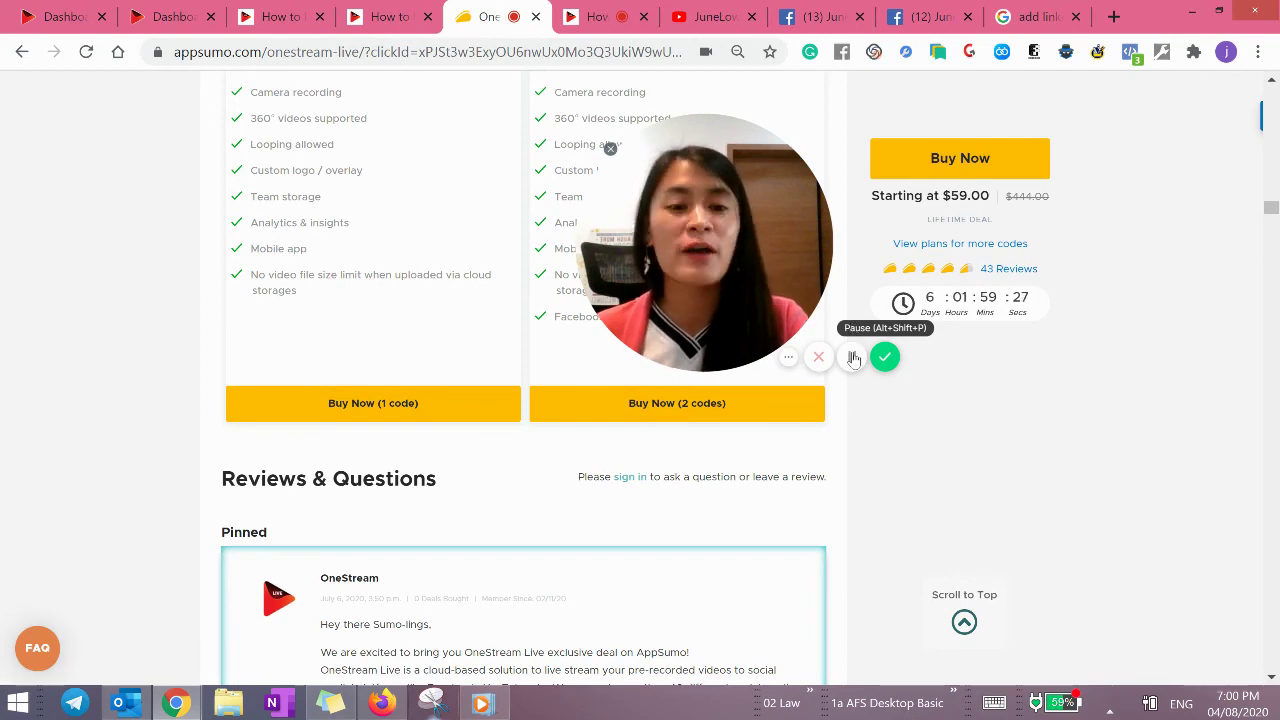
# Play the YouTube video "3 Easy Formula To Write Your Sales Letter That Sells Like Crazy !".
pyautogui.click(851, 357)
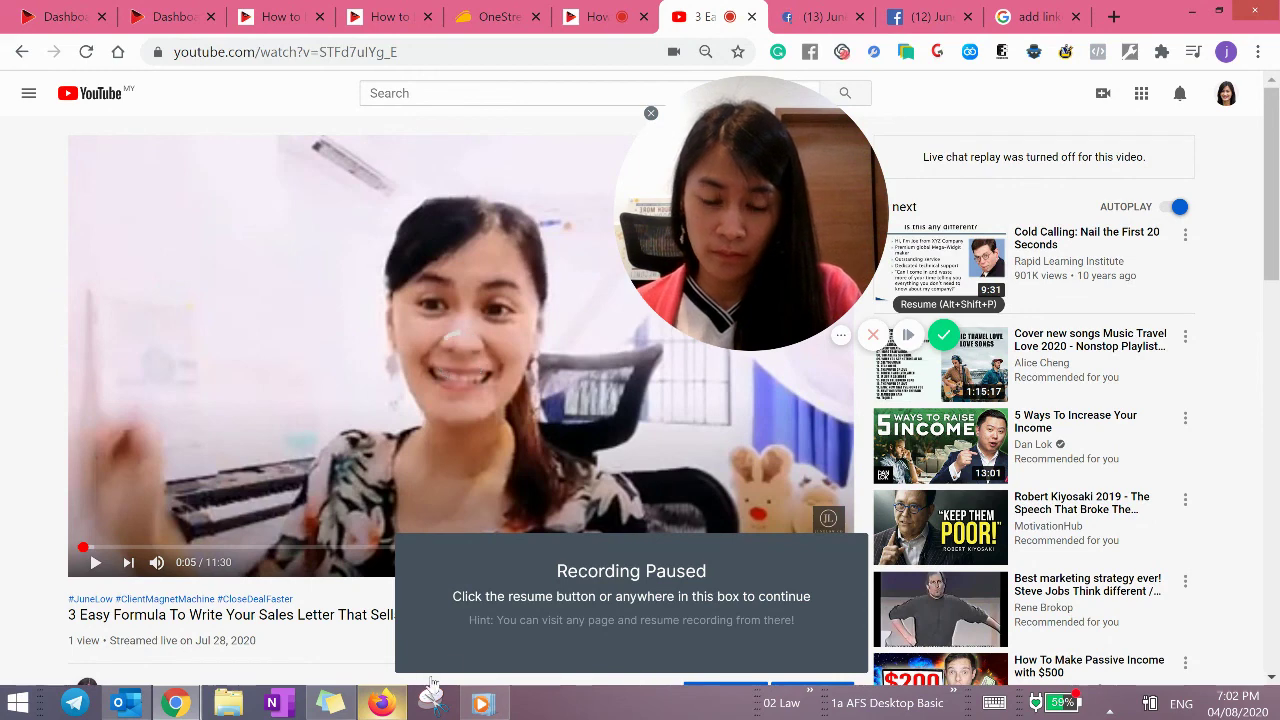
pyautogui.click(676, 607)
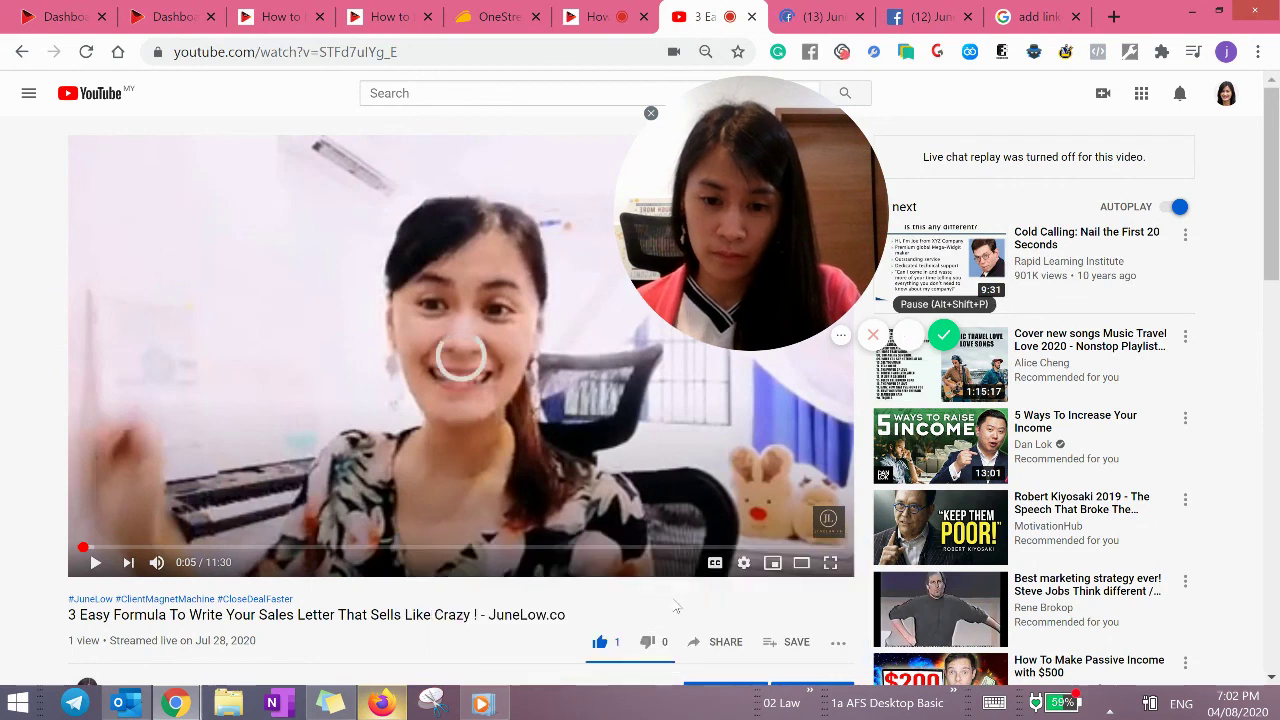
pyautogui.click(95, 564)
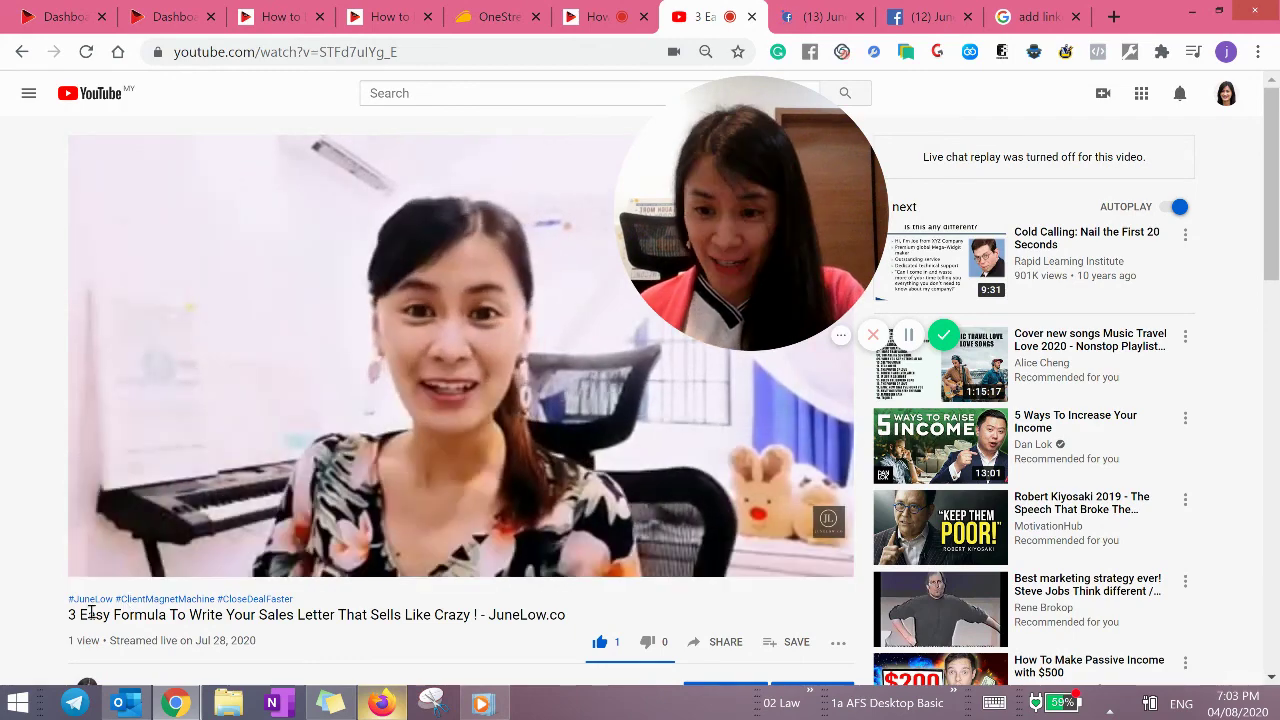
# Highlight the "Streamed live on" date below the YouTube video's title and return to the player.
pyautogui.scroll(-2, 90, 612)
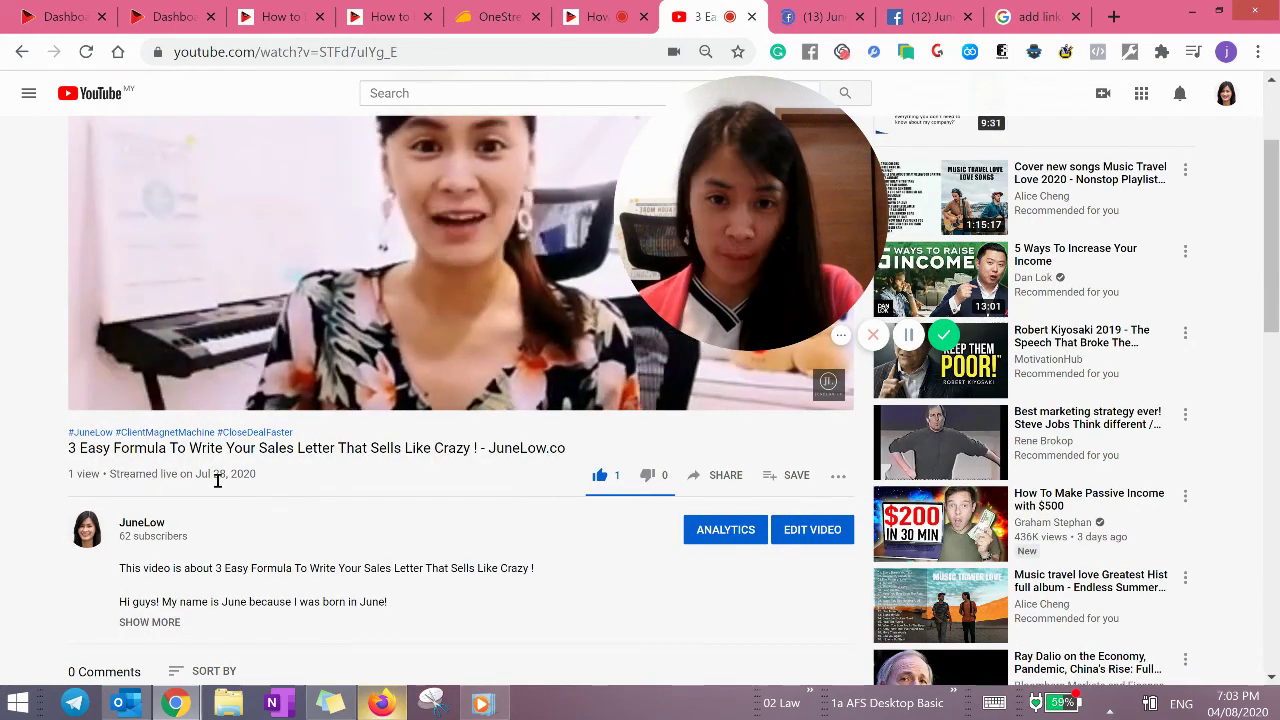
pyautogui.moveTo(110, 474); pyautogui.dragTo(217, 477)
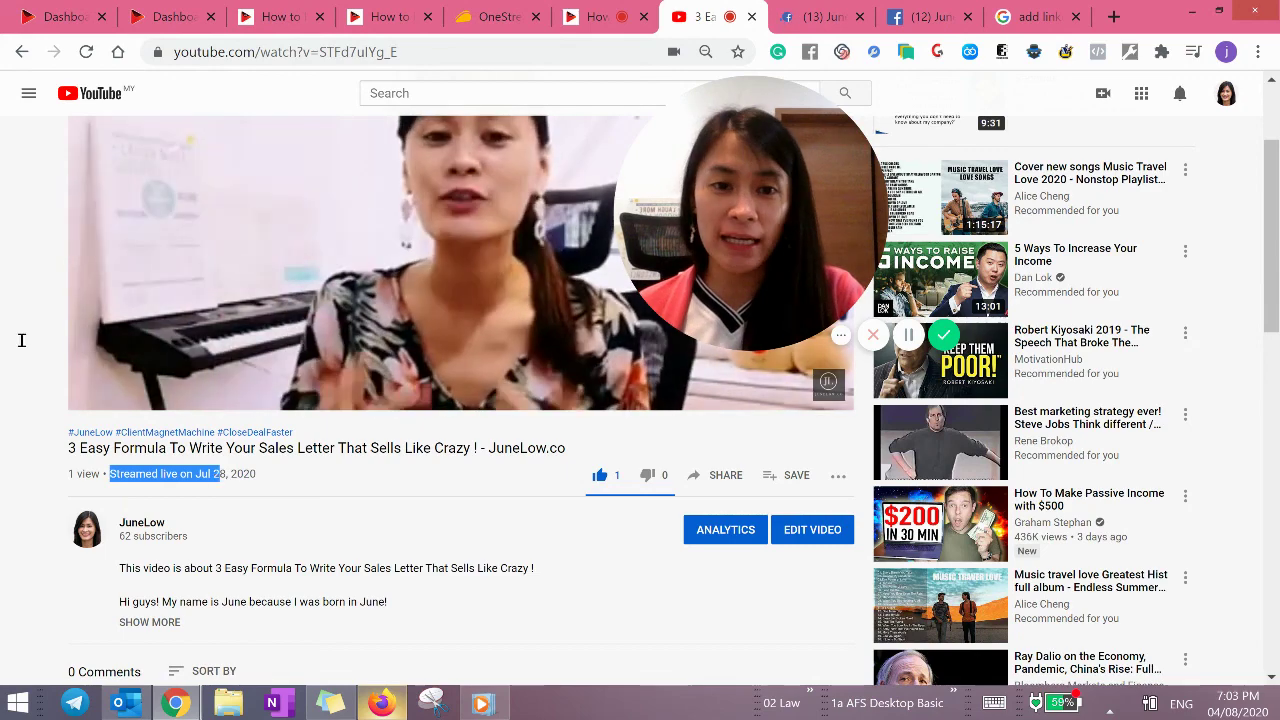
pyautogui.scroll(2, 5, 347)
pyautogui.click(632, 268)
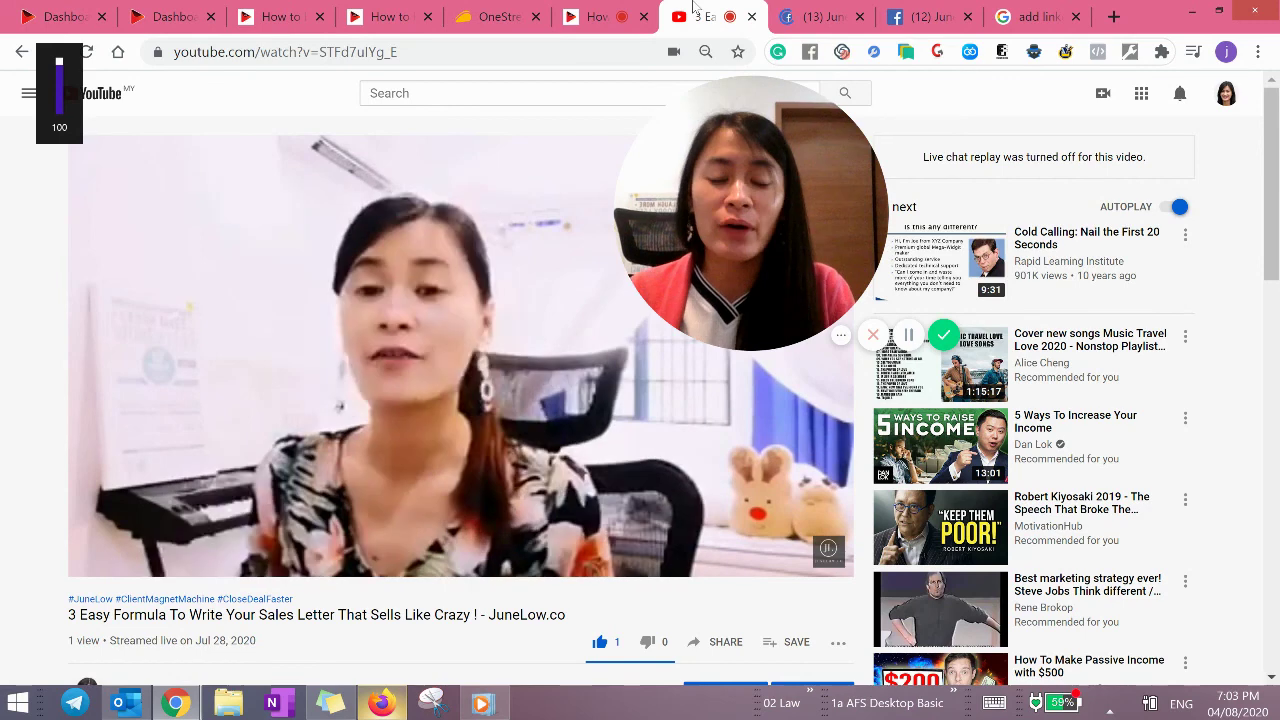
# Lower the system volume to 70 while the YouTube video plays.
pyautogui.press('XF86AudioLowerVolume')
pyautogui.press('XF86AudioLowerVolume')
pyautogui.press('XF86AudioLowerVolume')
pyautogui.press('XF86AudioLowerVolume')
pyautogui.press('XF86AudioLowerVolume')
pyautogui.press('XF86AudioLowerVolume')
pyautogui.press('XF86AudioLowerVolume')
pyautogui.press('XF86AudioLowerVolume')
pyautogui.press('XF86AudioLowerVolume')
pyautogui.press('XF86AudioLowerVolume')
pyautogui.press('XF86AudioLowerVolume')
pyautogui.press('XF86AudioLowerVolume')
pyautogui.press('XF86AudioLowerVolume')
pyautogui.press('XF86AudioLowerVolume')
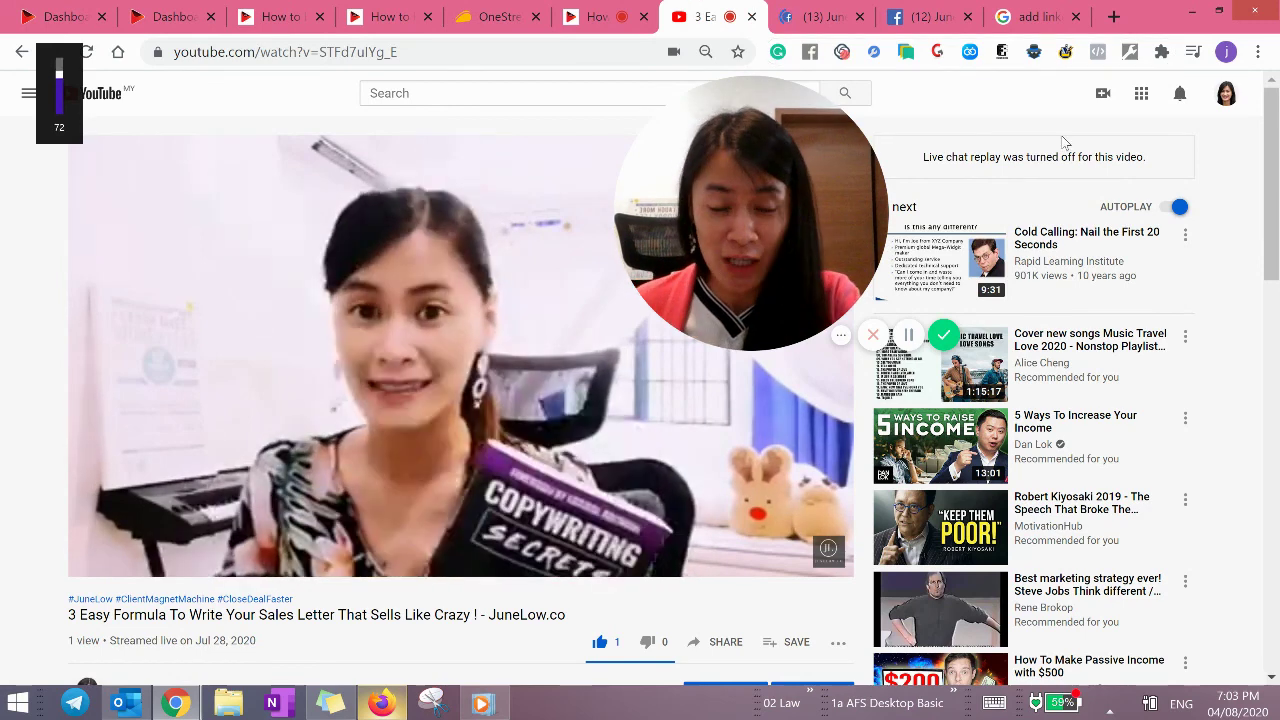
pyautogui.press('XF86AudioLowerVolume')
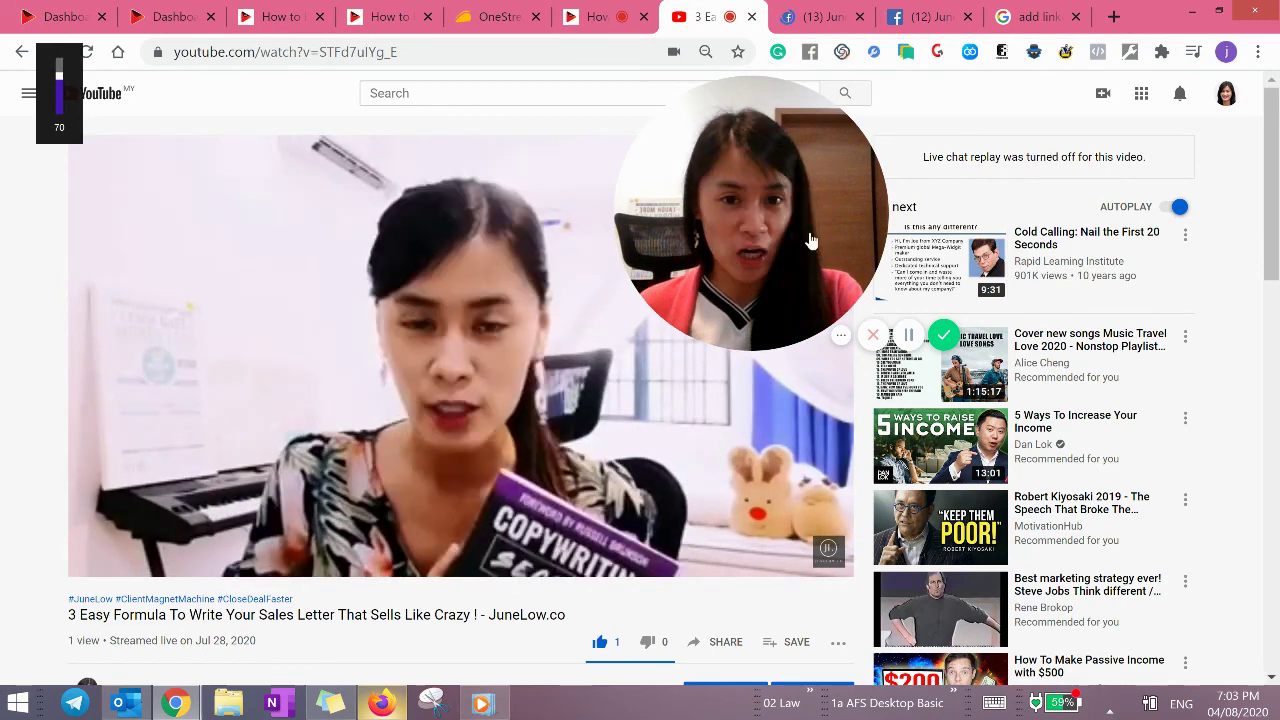
pyautogui.moveTo(812, 231)
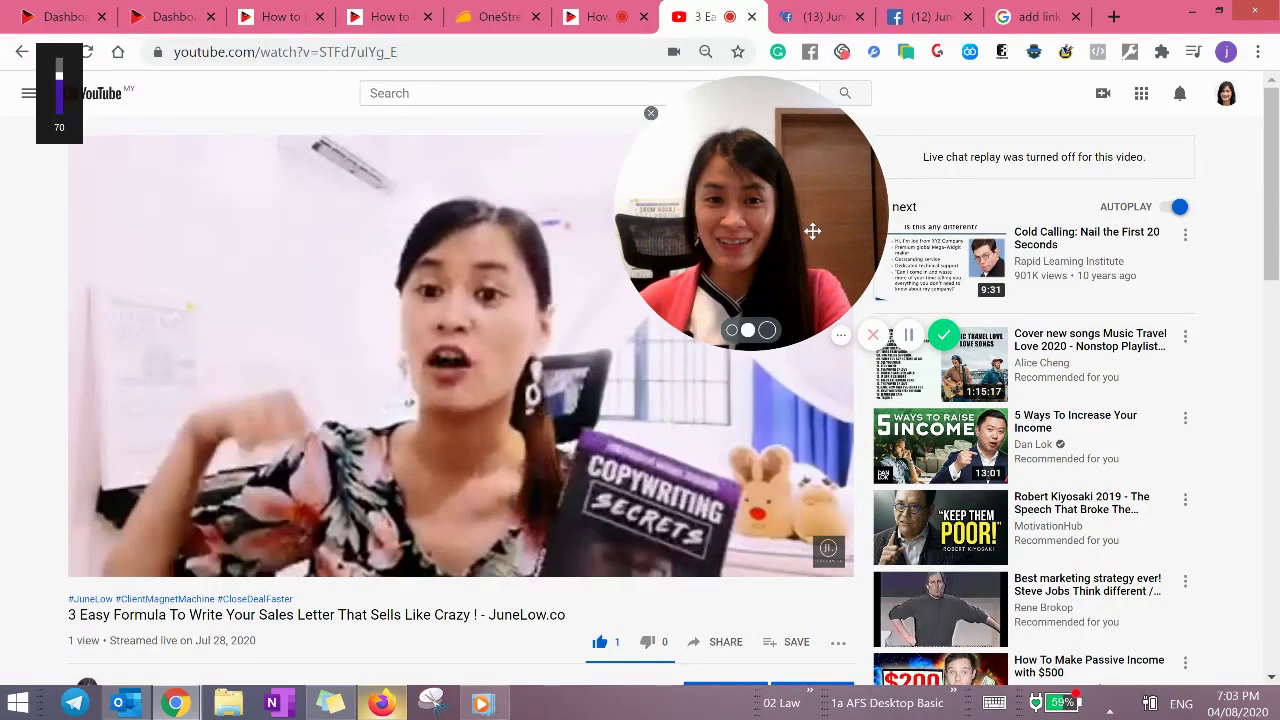